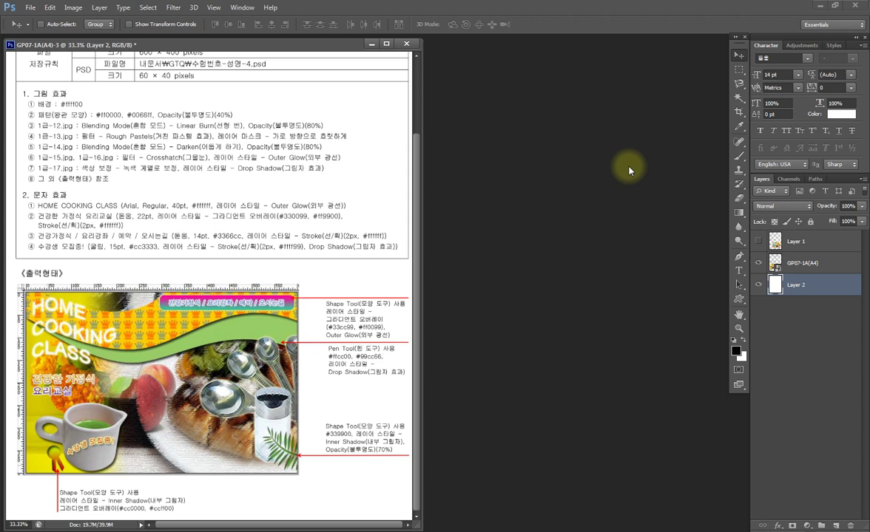
# Create a 600×400 px, 72 ppi document named with the exam number, placed beside the reference sheet
pyautogui.hotkey('ctrl', 'n')
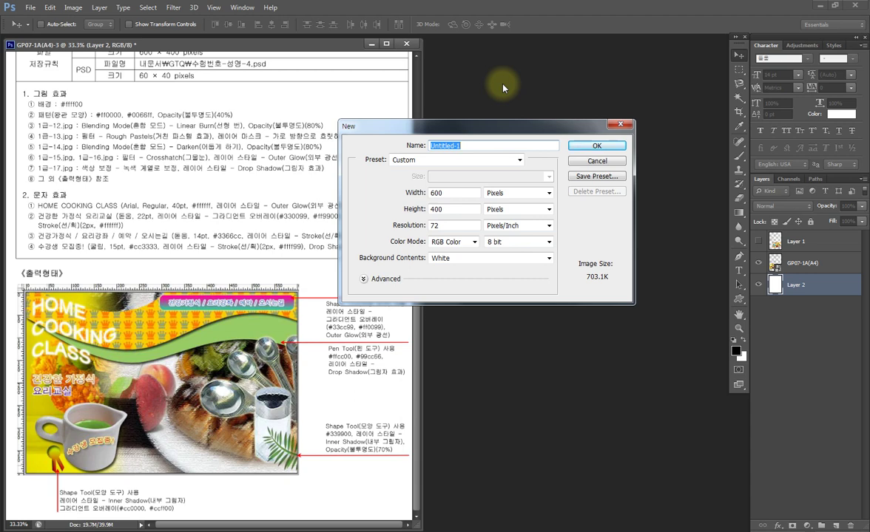
pyautogui.write('19')
pyautogui.click(603, 146)
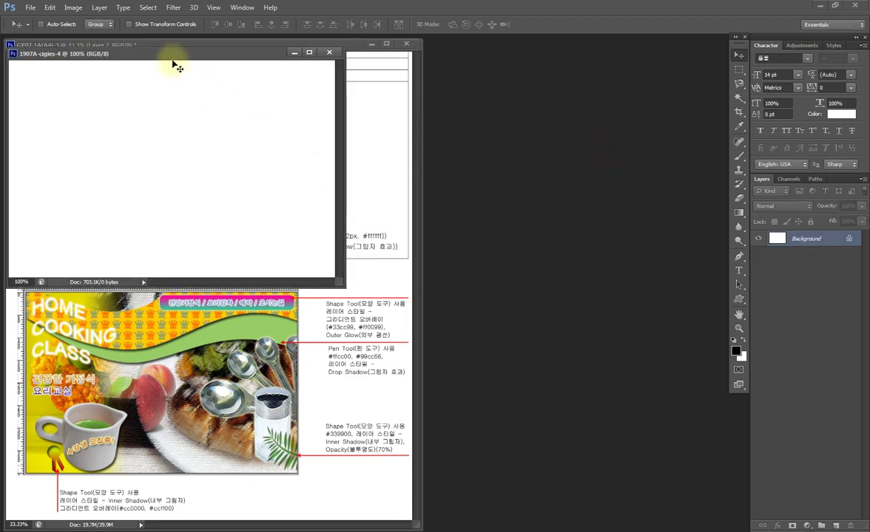
pyautogui.moveTo(175, 55); pyautogui.dragTo(550, 111)
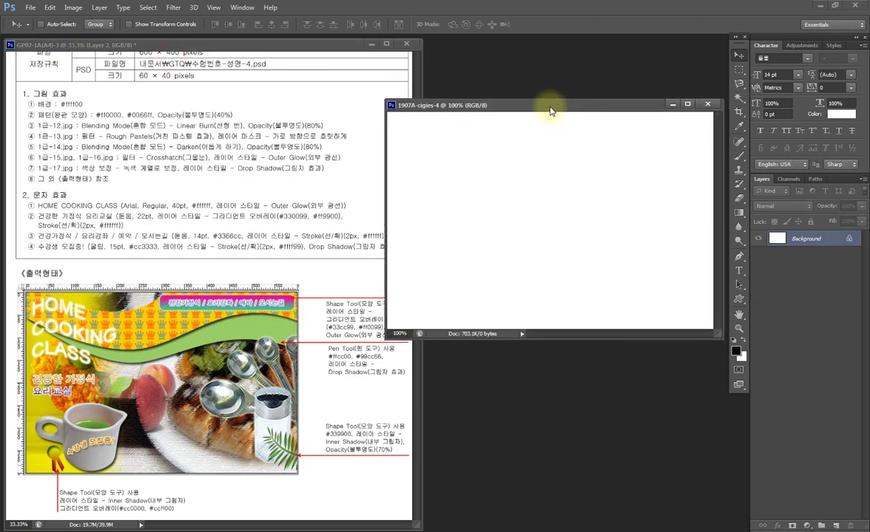
# Fill the new document's Background with yellow #ffff00
pyautogui.click(735, 350)
pyautogui.click(563, 381)
pyautogui.write('ff')
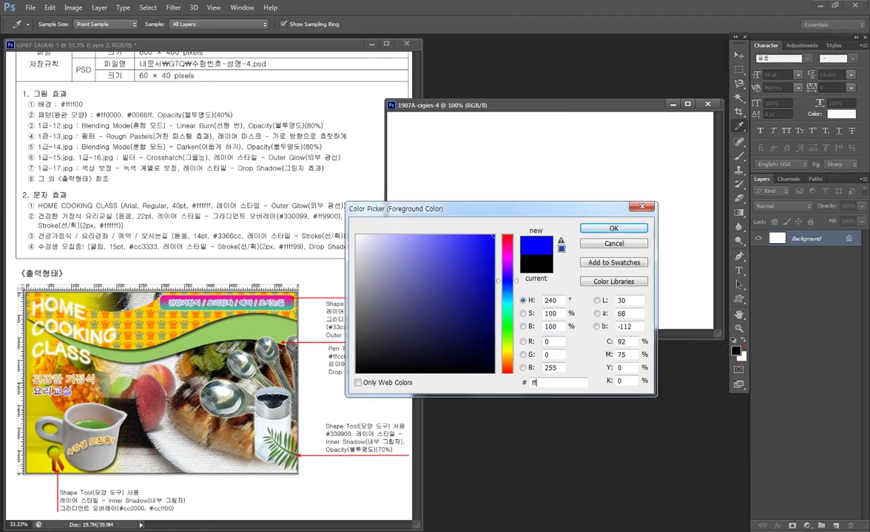
pyautogui.write('ff00')
pyautogui.press('Return')
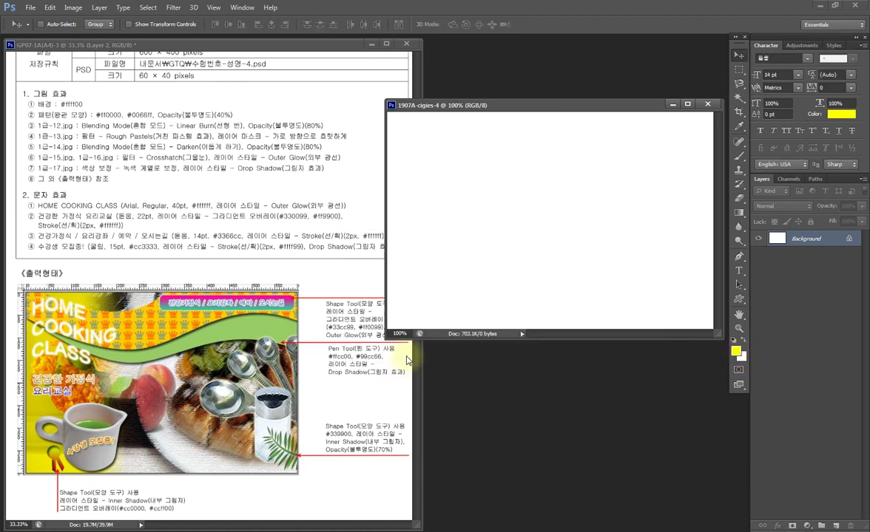
pyautogui.hotkey('alt', 'BackSpace')
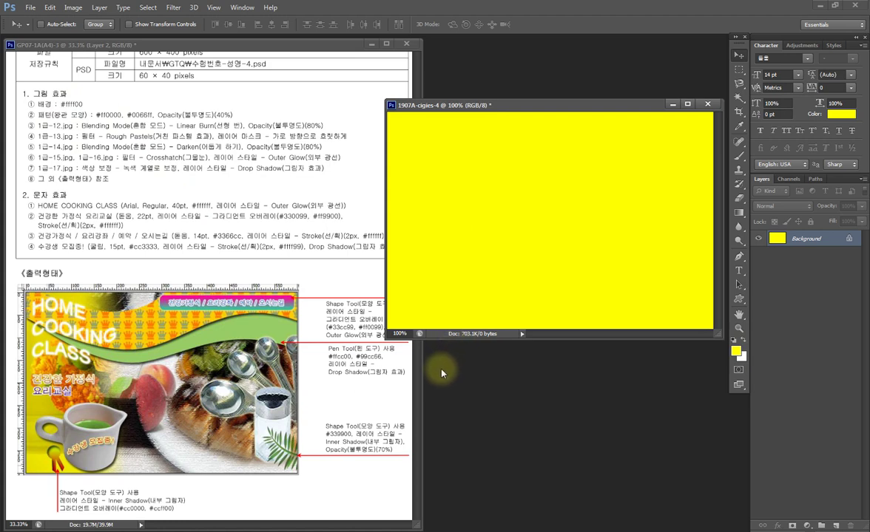
pyautogui.click(737, 299)
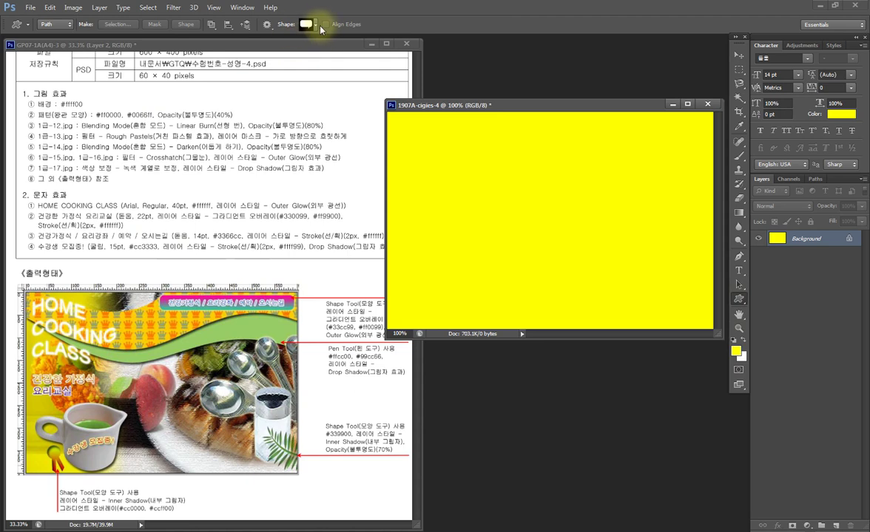
# Draw a small crown custom shape just left of the canvas centre
pyautogui.click(316, 25)
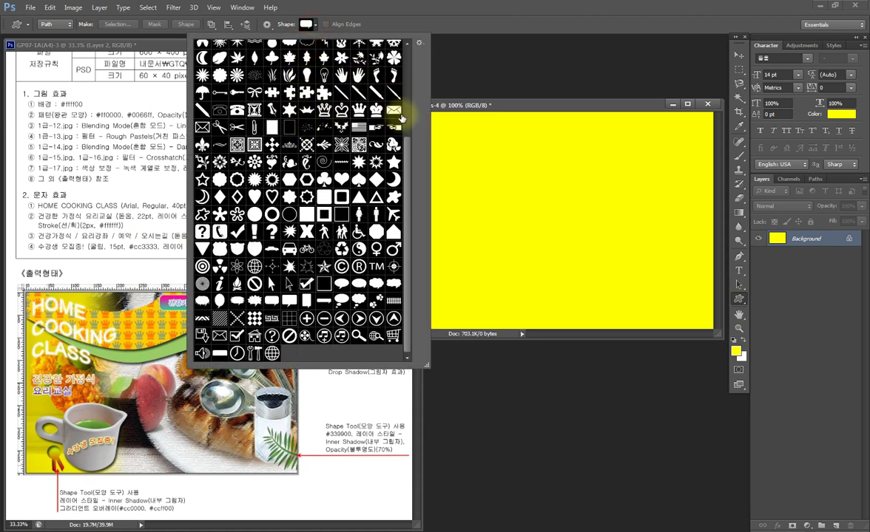
pyautogui.click(358, 111)
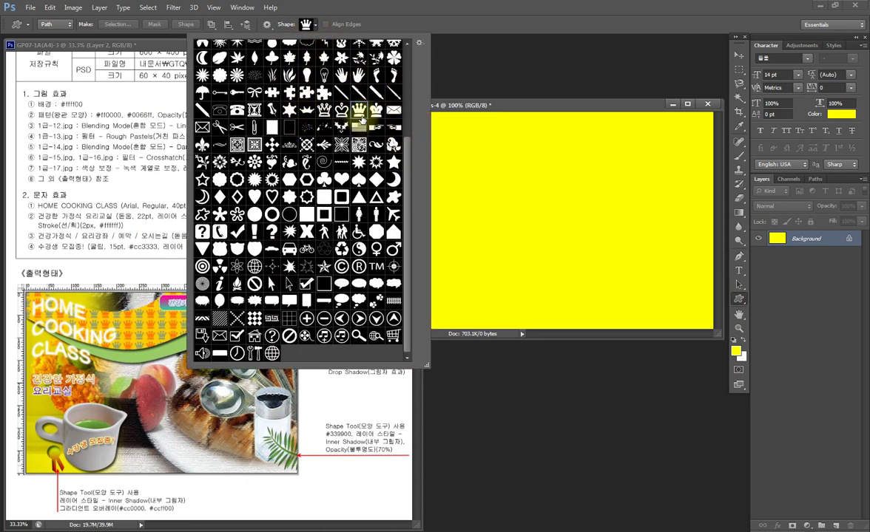
pyautogui.doubleClick(360, 115)
pyautogui.moveTo(469, 208); pyautogui.dragTo(485, 225)
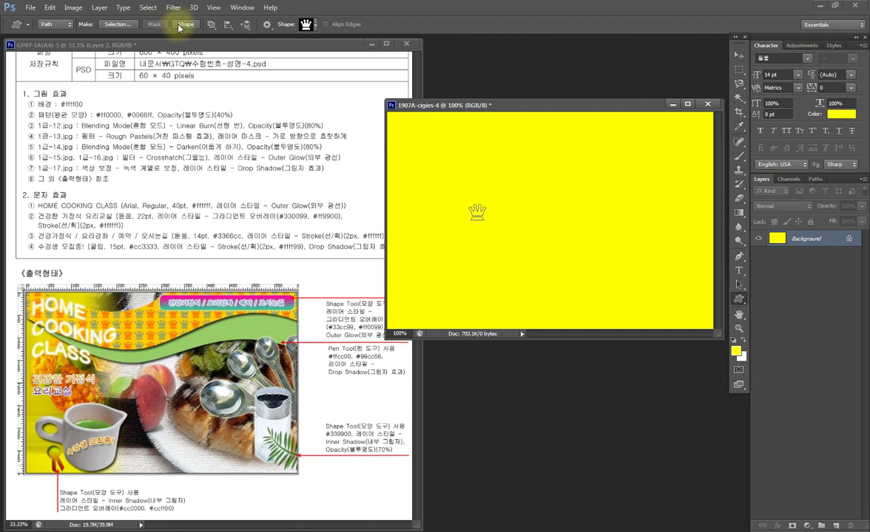
# Make the crown a red #ff0000 shape layer and duplicate it
pyautogui.click(185, 23)
pyautogui.doubleClick(778, 243)
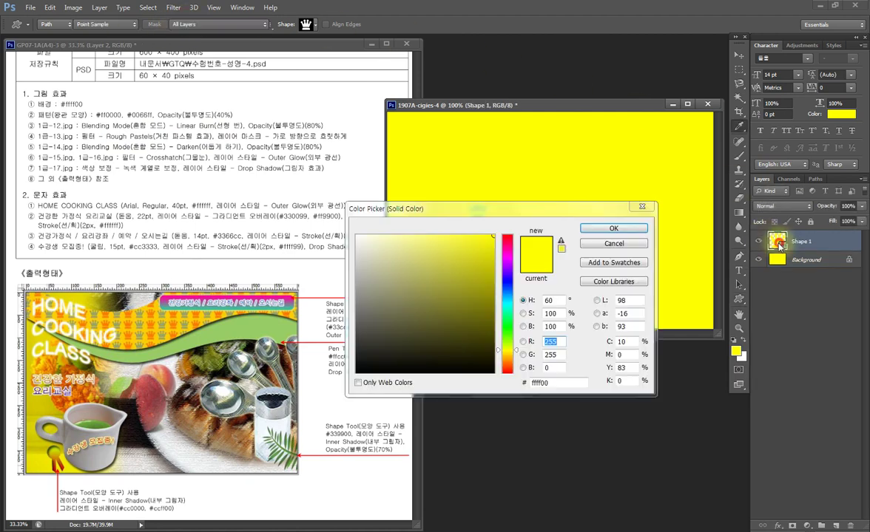
pyautogui.doubleClick(551, 382)
pyautogui.write('ff0000')
pyautogui.press('Return')
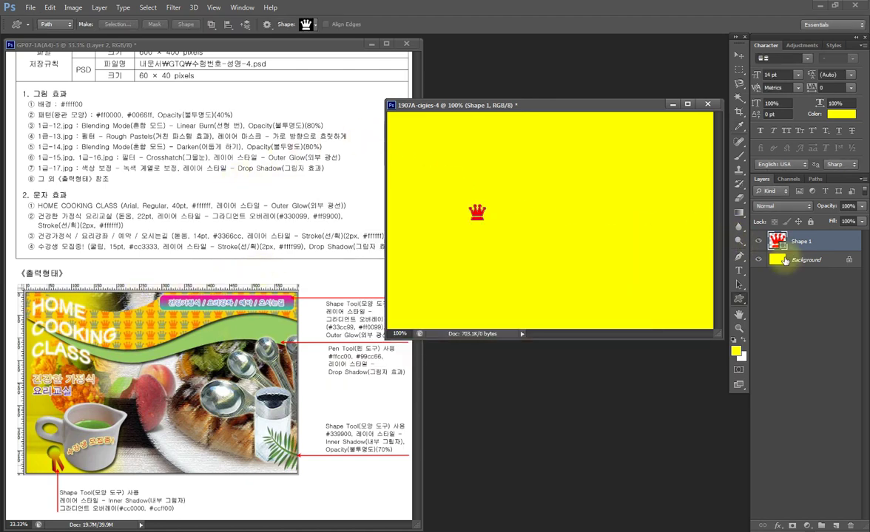
pyautogui.hotkey('ctrl', 'j')
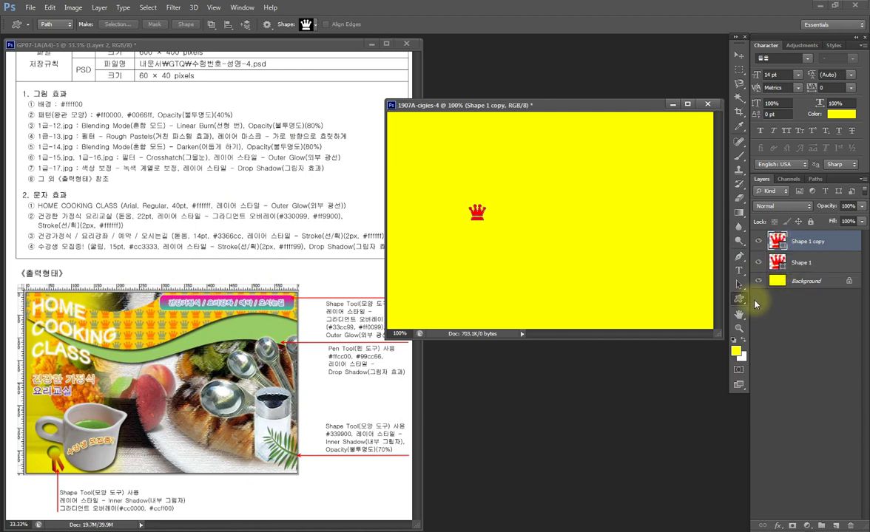
# Move the duplicate crown right of the first and recolour it blue #0066ff
pyautogui.click(738, 56)
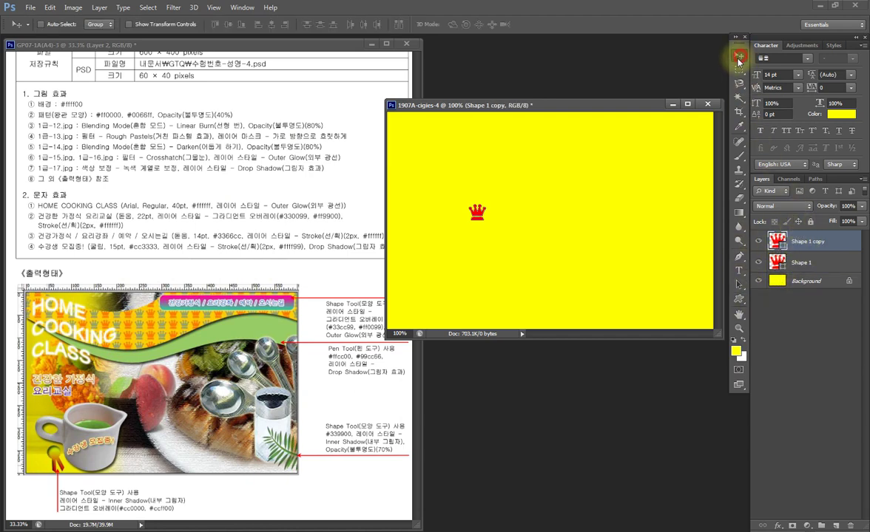
pyautogui.moveTo(478, 215); pyautogui.dragTo(498, 216)
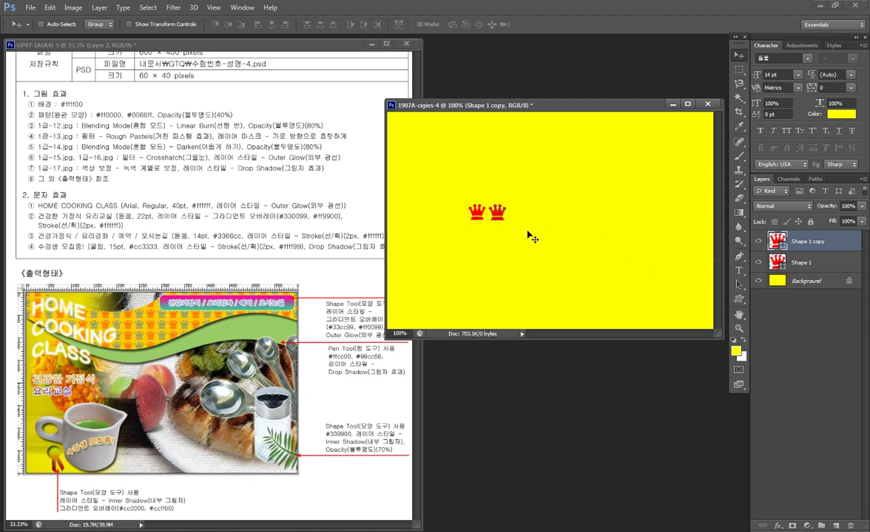
pyautogui.doubleClick(776, 241)
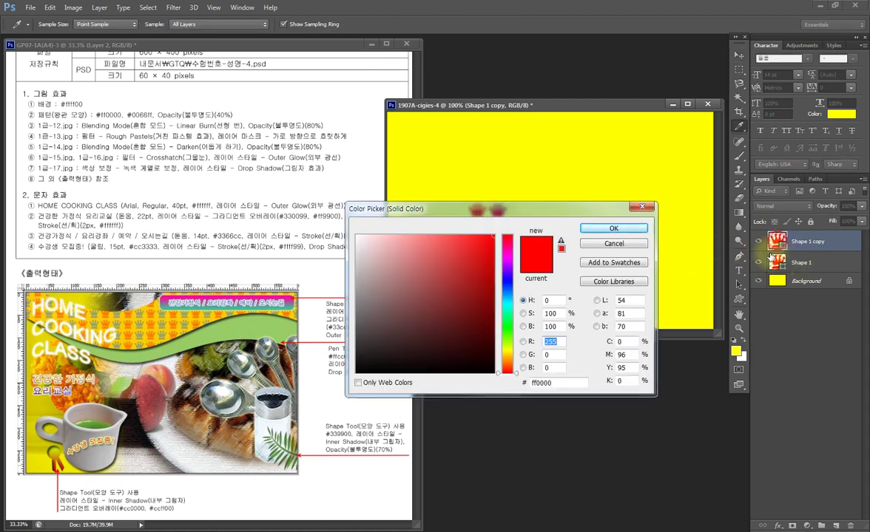
pyautogui.press('Tab')
pyautogui.press('Tab')
pyautogui.press('Tab')
pyautogui.write('0066ff')
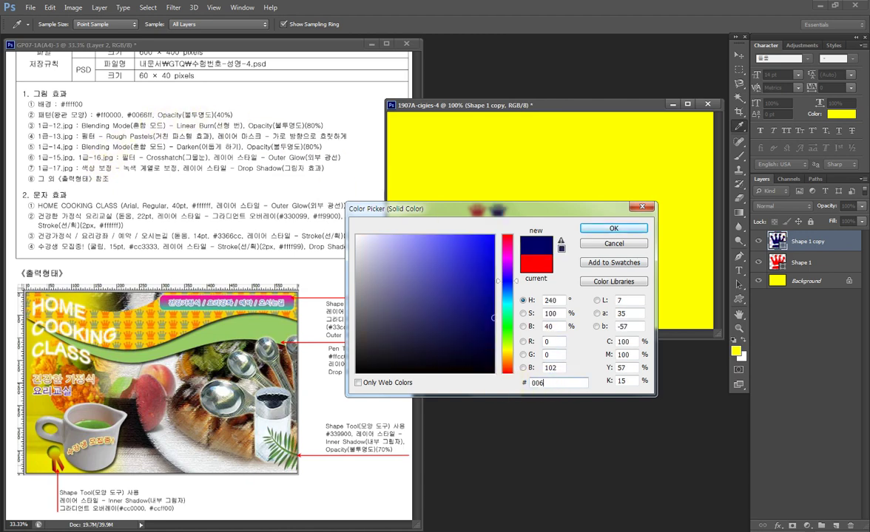
pyautogui.press('Return')
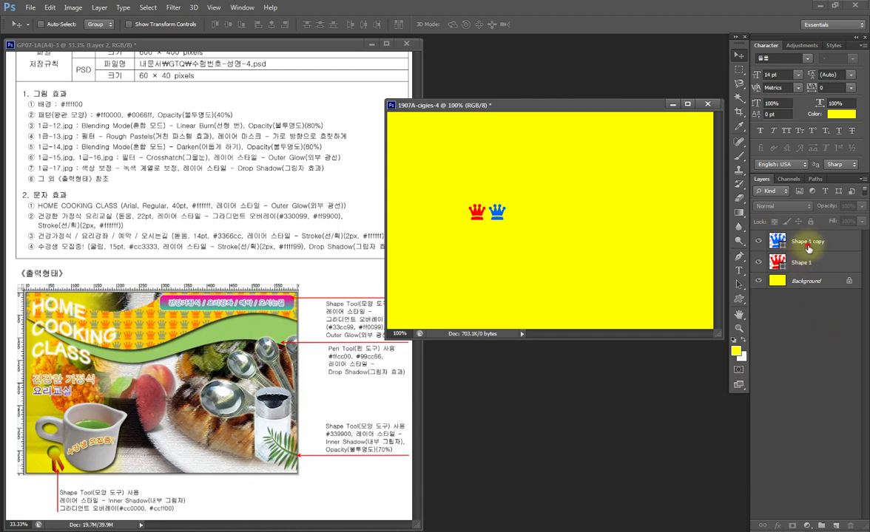
# Set both the blue and red crown layers to 40% opacity
pyautogui.press('4')
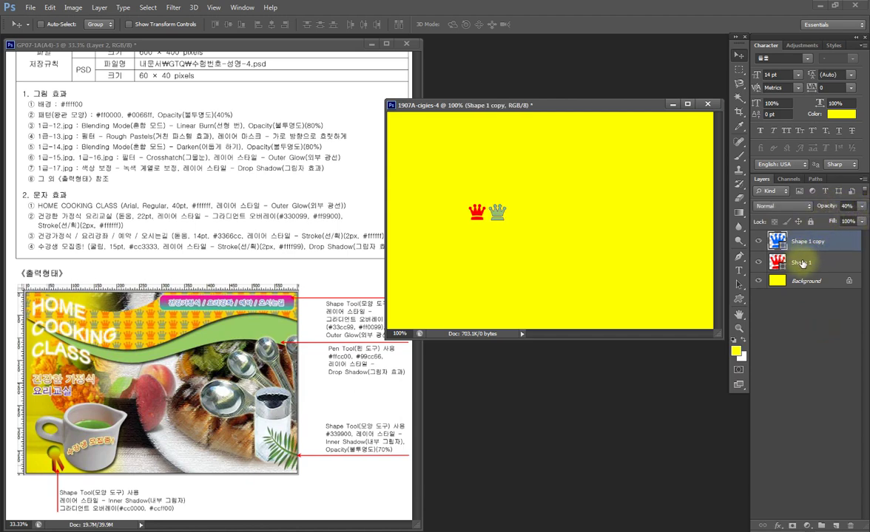
pyautogui.click(802, 263)
pyautogui.press('4')
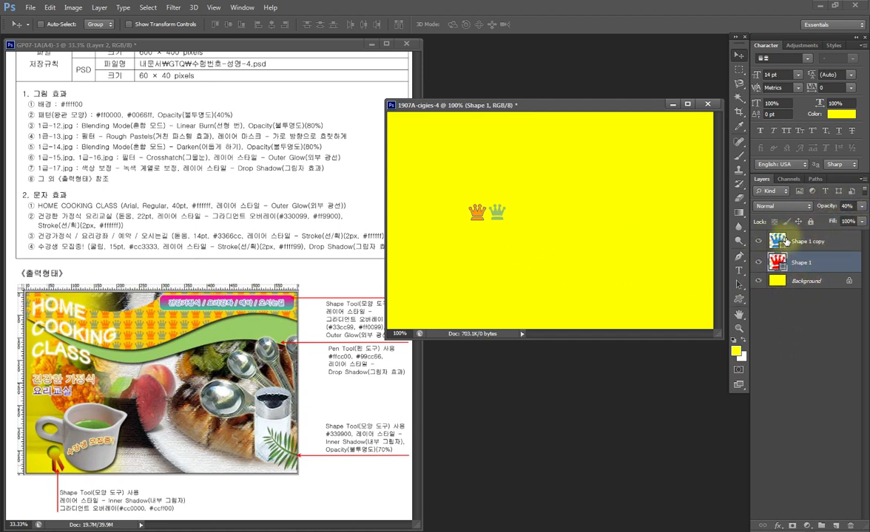
# Select a rectangle around both crowns and hide the yellow Background
pyautogui.click(739, 69)
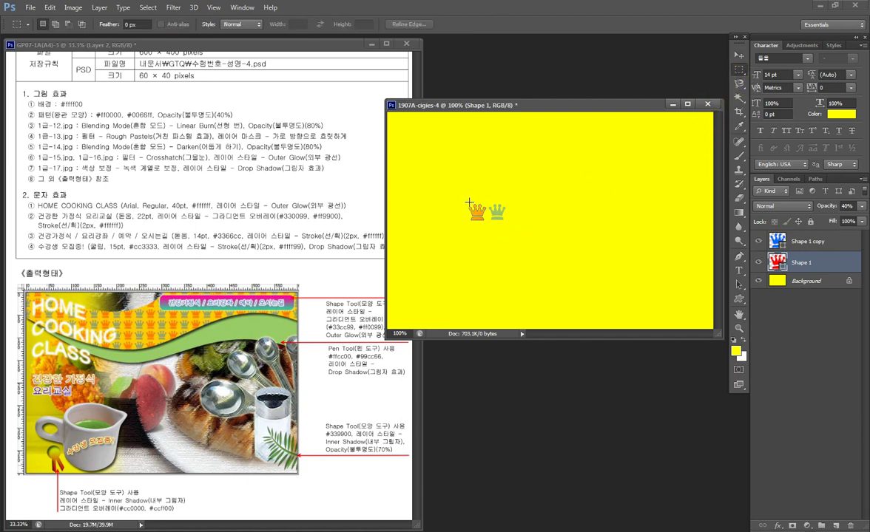
pyautogui.moveTo(467, 202); pyautogui.dragTo(507, 221)
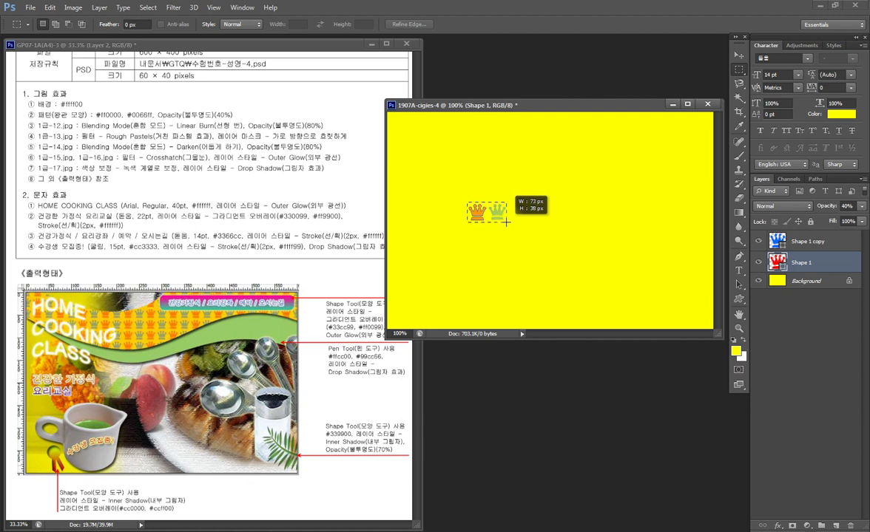
pyautogui.moveTo(508, 222); pyautogui.dragTo(507, 222)
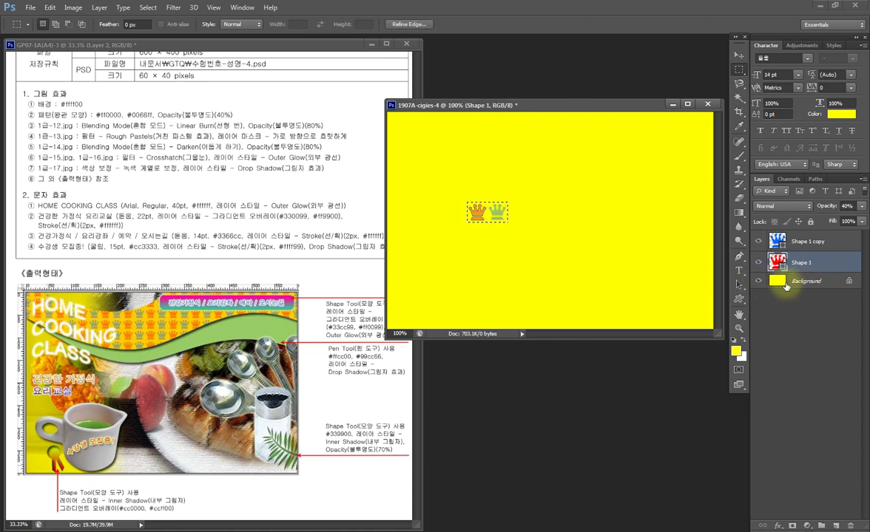
pyautogui.click(758, 281)
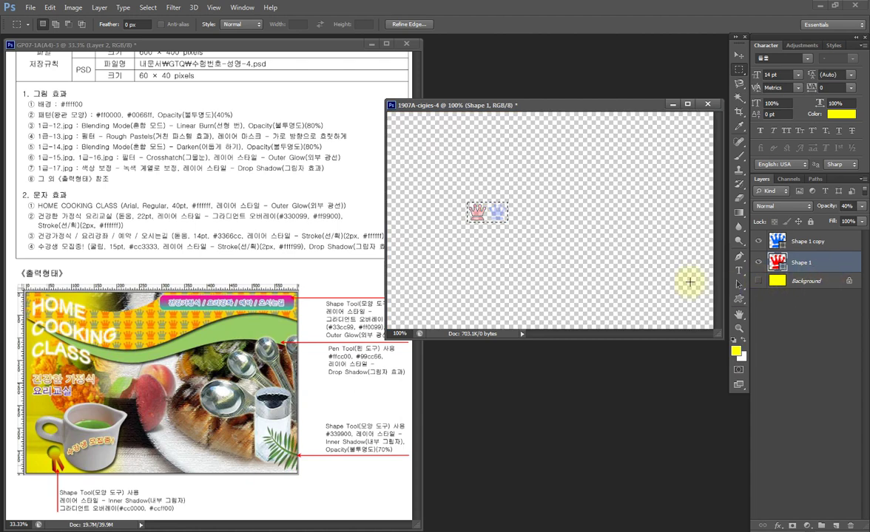
# Define the selected crowns as a pattern named '왕관 모양'
pyautogui.click(50, 7)
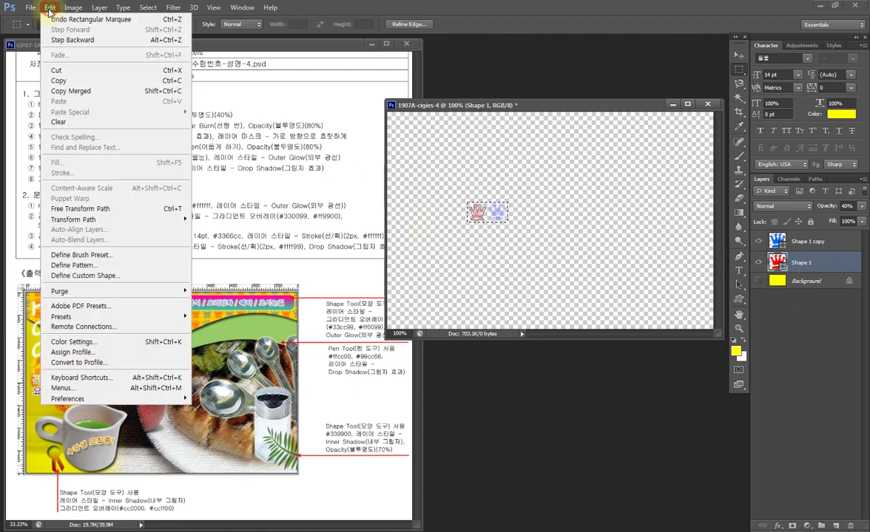
pyautogui.click(91, 265)
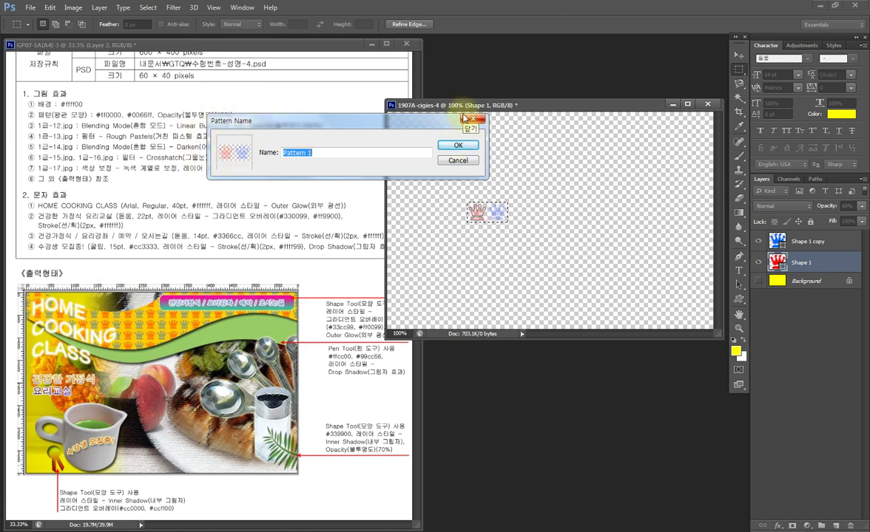
pyautogui.write('and')
pyautogui.press('BackSpace')
pyautogui.press('BackSpace')
pyautogui.press('BackSpace')
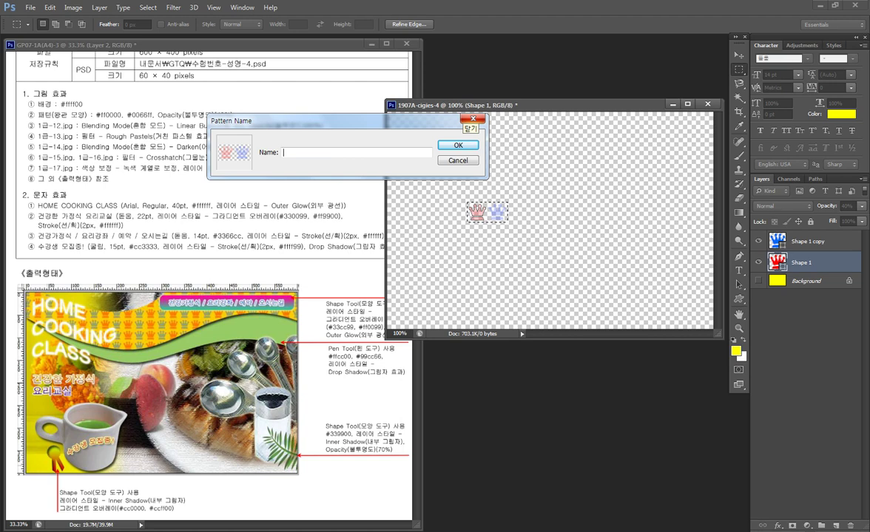
pyautogui.write('왕관 모양')
pyautogui.press('Return')
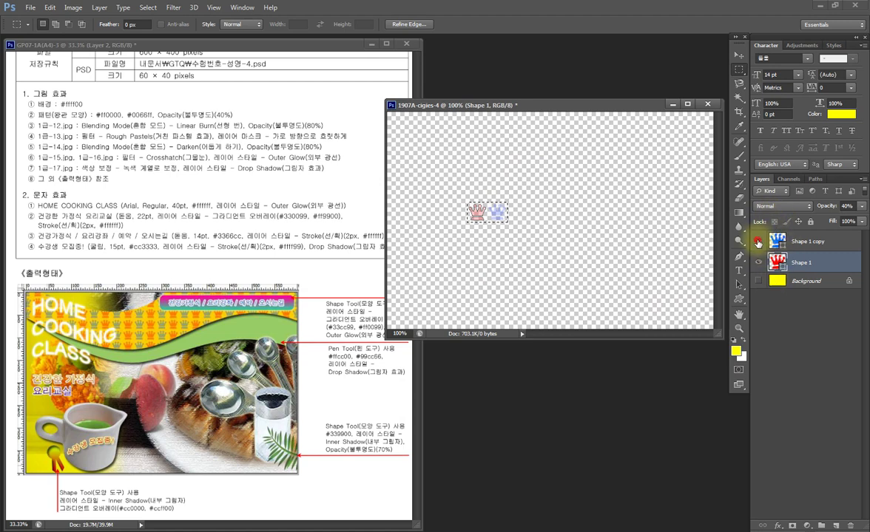
# Hide both crown layers, show and select the yellow Background, and deselect
pyautogui.moveTo(757, 241); pyautogui.dragTo(757, 263)
pyautogui.click(757, 281)
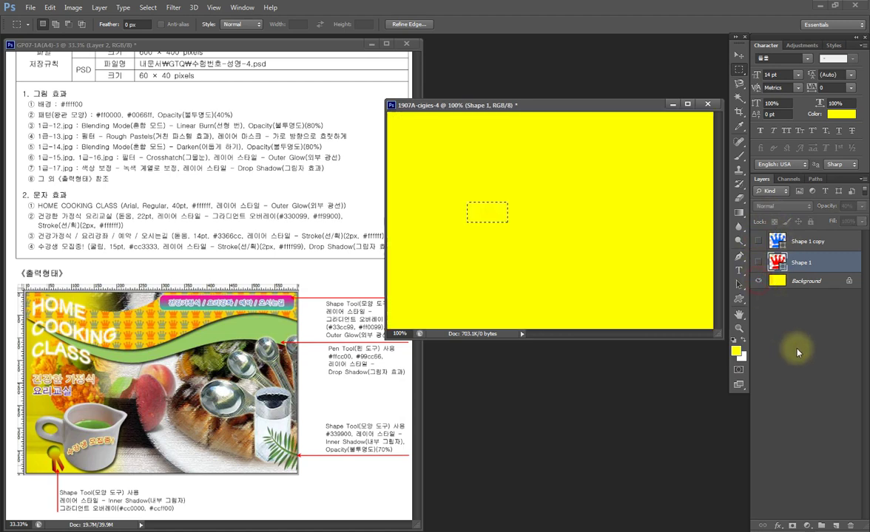
pyautogui.click(811, 281)
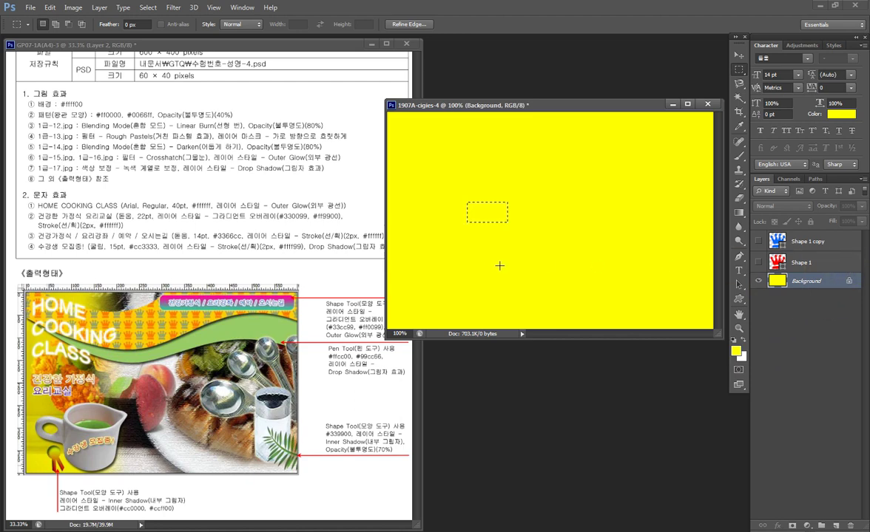
pyautogui.hotkey('ctrl', 'd')
# Tick off the pattern item on the reference sheet with a black brush stroke
pyautogui.click(124, 152)
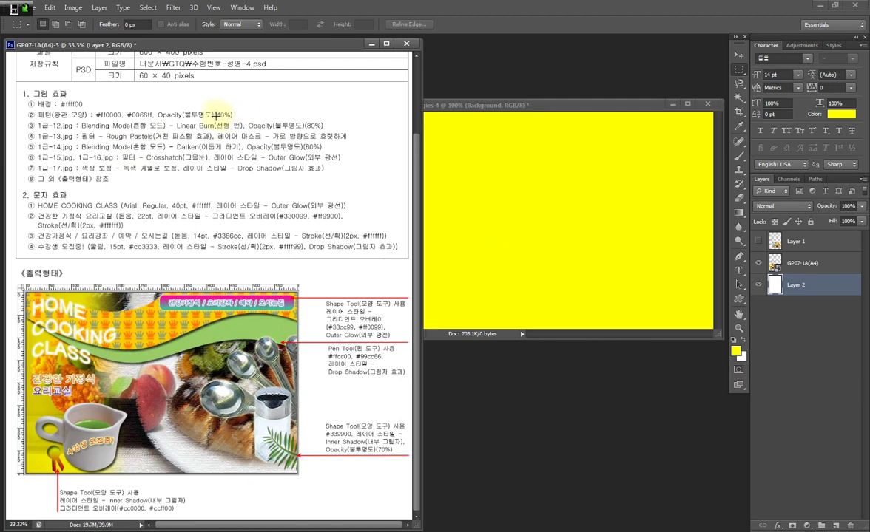
pyautogui.press('b')
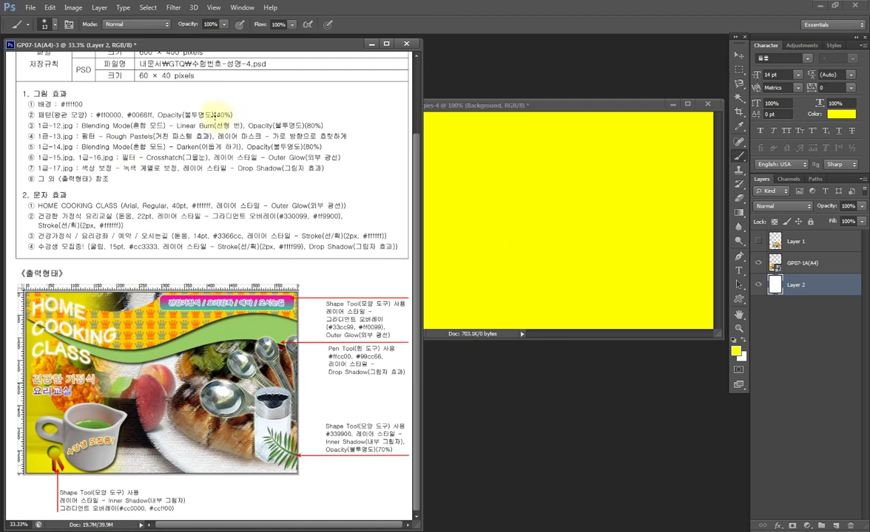
pyautogui.press('d')
pyautogui.moveTo(212, 116); pyautogui.dragTo(254, 99)
pyautogui.click(470, 108)
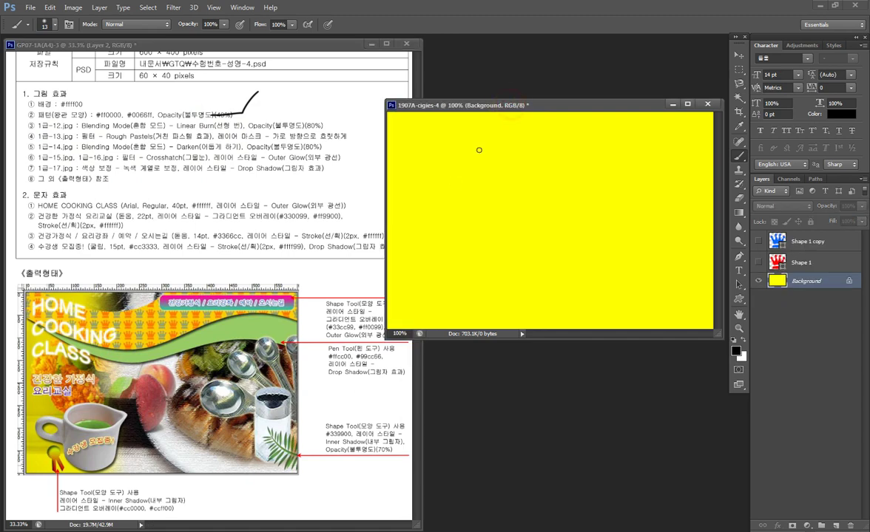
# Place and resize the 1급-12.jpg flower photo, then delete it to start over
pyautogui.hotkey('alt', 'Tab')
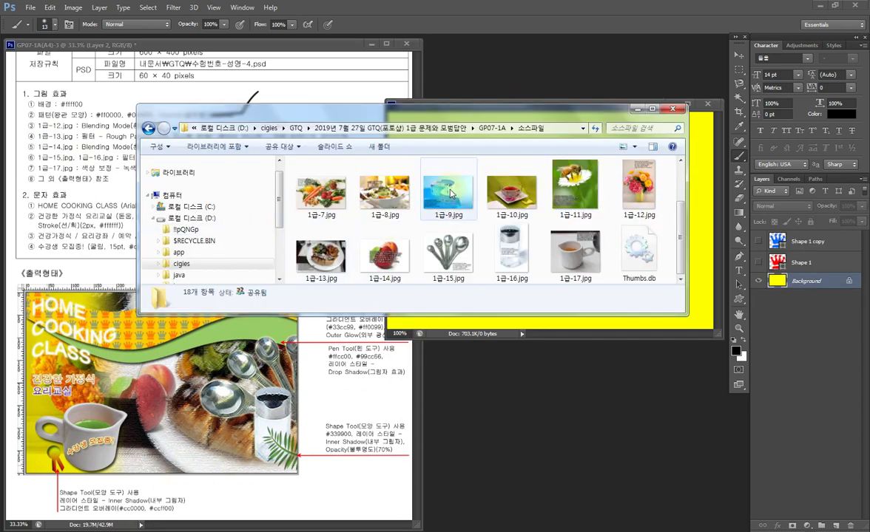
pyautogui.moveTo(640, 205); pyautogui.dragTo(695, 170)
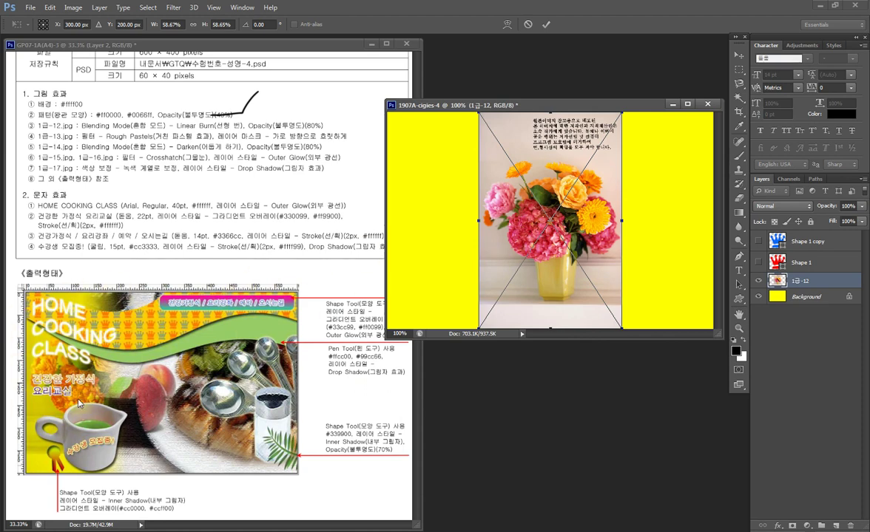
pyautogui.moveTo(550, 254); pyautogui.dragTo(459, 250)
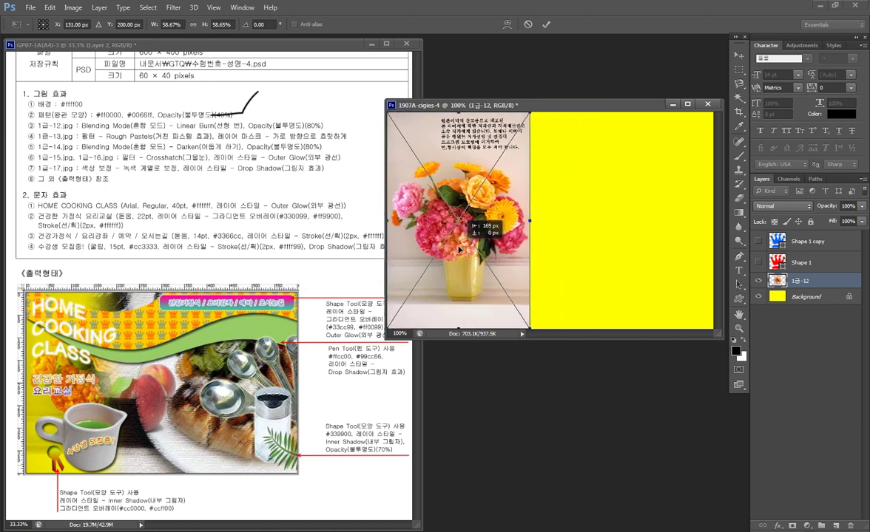
pyautogui.moveTo(459, 250); pyautogui.dragTo(459, 250)
pyautogui.moveTo(527, 326); pyautogui.dragTo(553, 358)
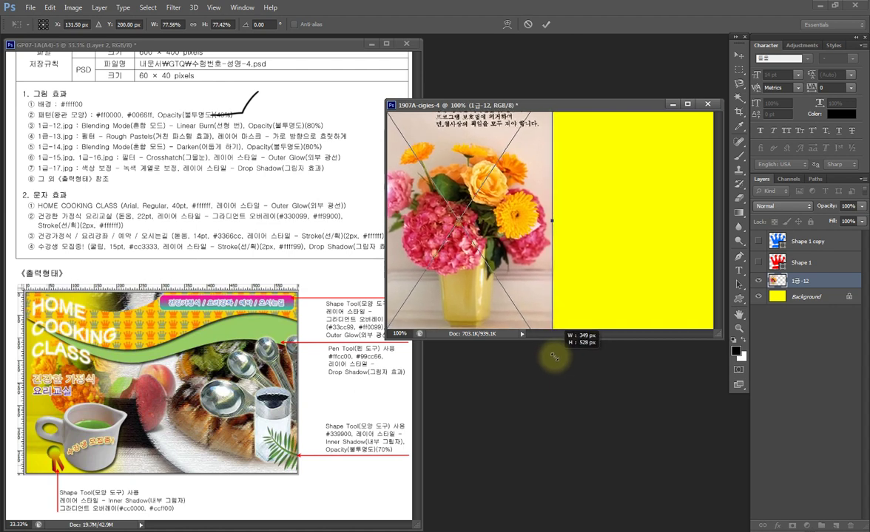
pyautogui.press('Return')
pyautogui.press('b')
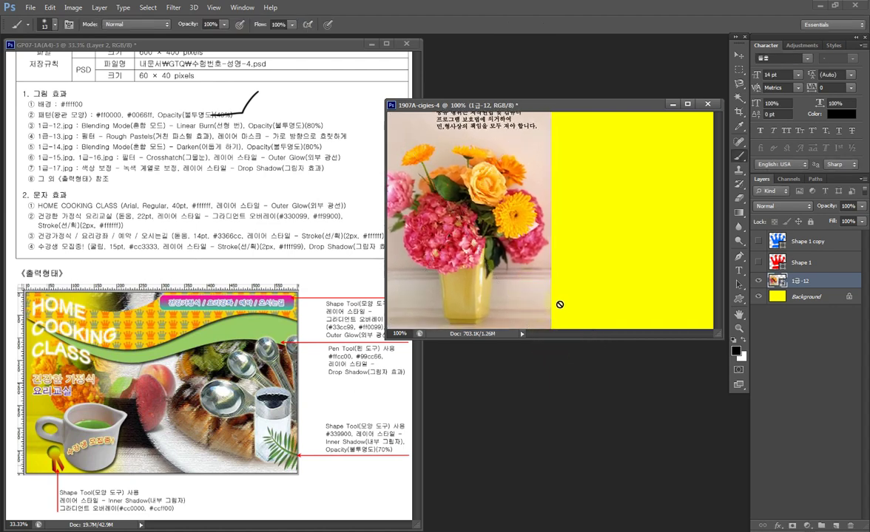
pyautogui.press('Delete')
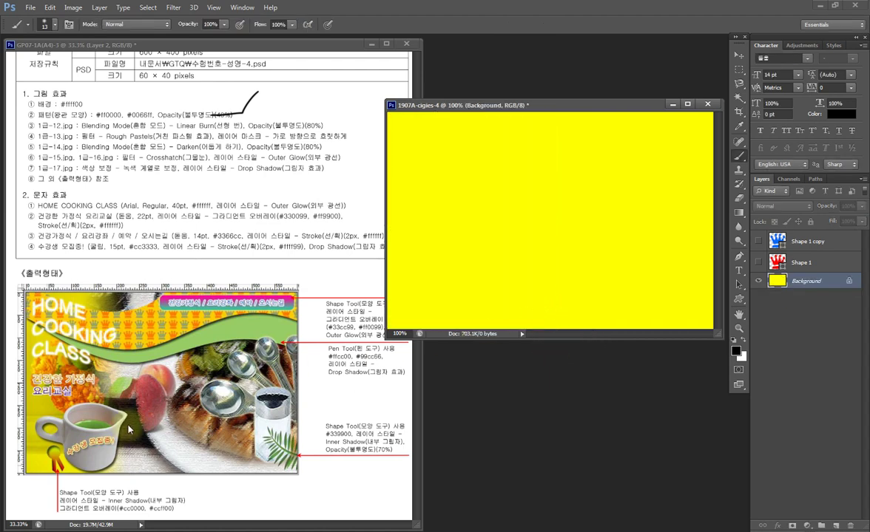
# Re-place the 1급-12.jpg flower photo at about 68.6% on the poster's left side
pyautogui.hotkey('alt', 'Tab')
pyautogui.moveTo(355, 234); pyautogui.dragTo(700, 191)
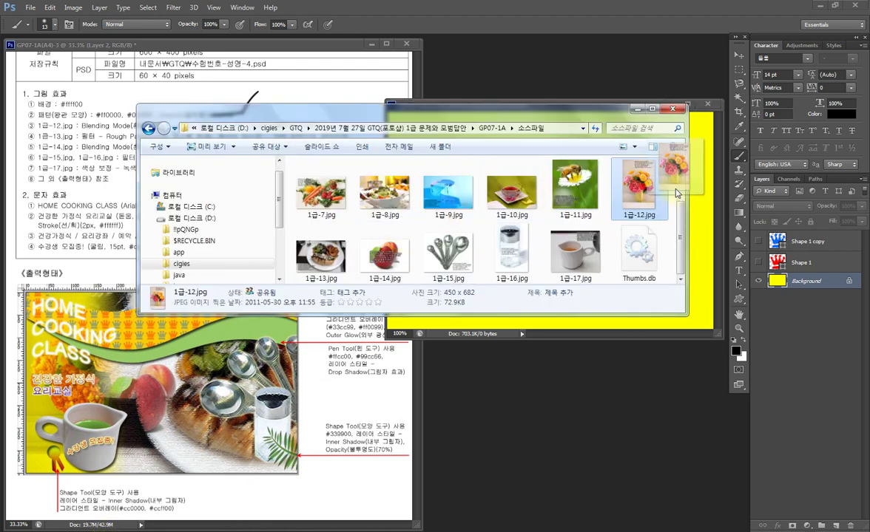
pyautogui.moveTo(621, 326); pyautogui.dragTo(646, 356)
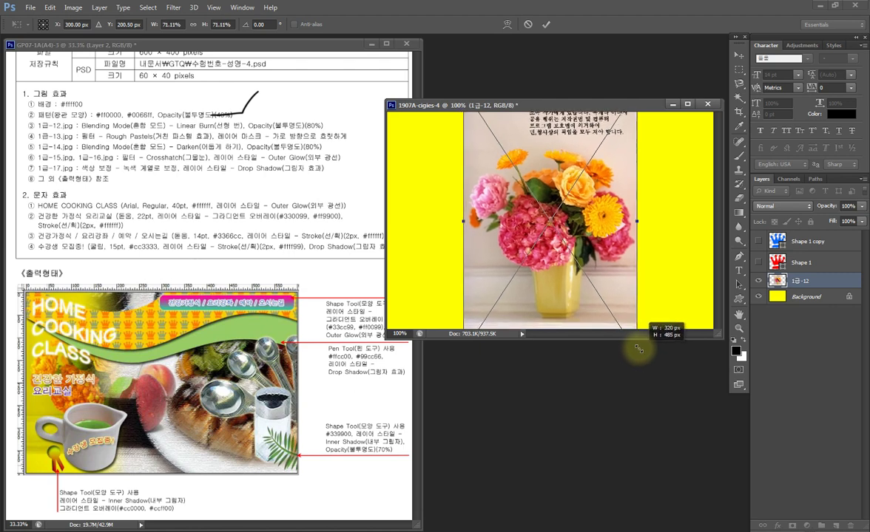
pyautogui.moveTo(645, 355); pyautogui.dragTo(632, 345)
pyautogui.moveTo(593, 293); pyautogui.dragTo(498, 293)
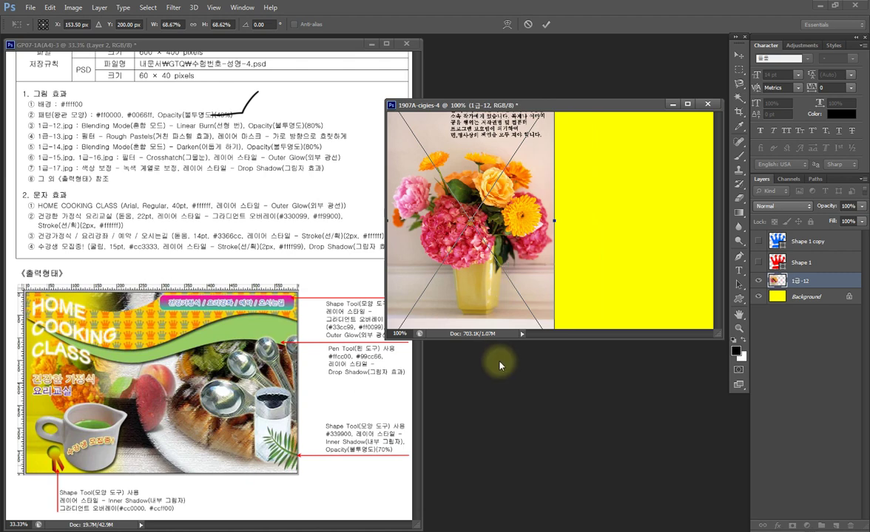
pyautogui.press('Return')
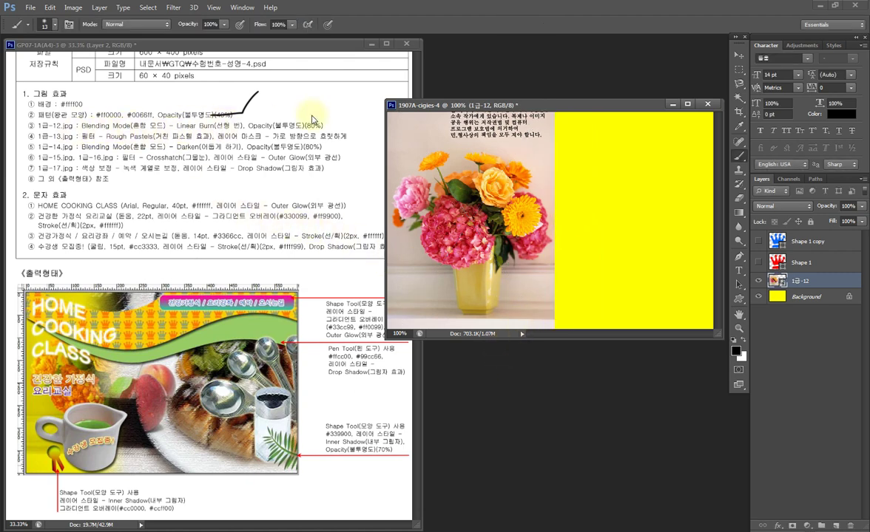
# Give the 1급-12 flower layer Linear Burn blending at 80% opacity
pyautogui.click(783, 207)
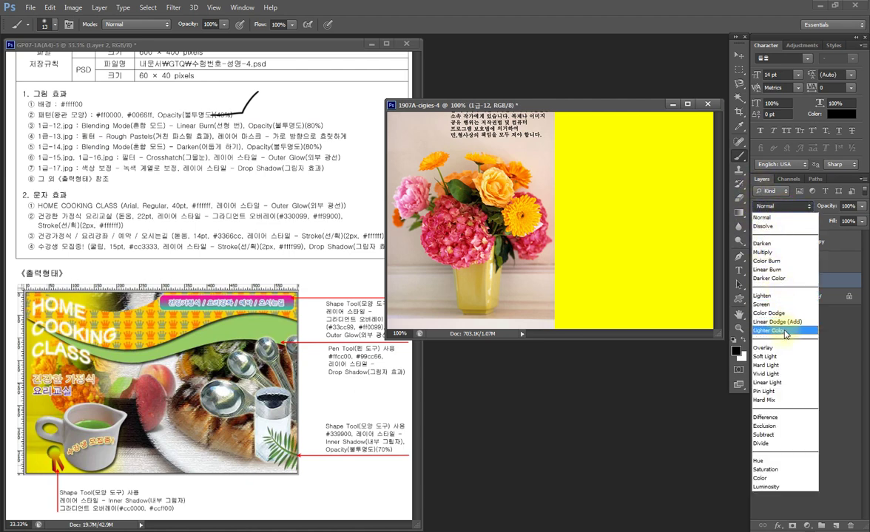
pyautogui.click(787, 270)
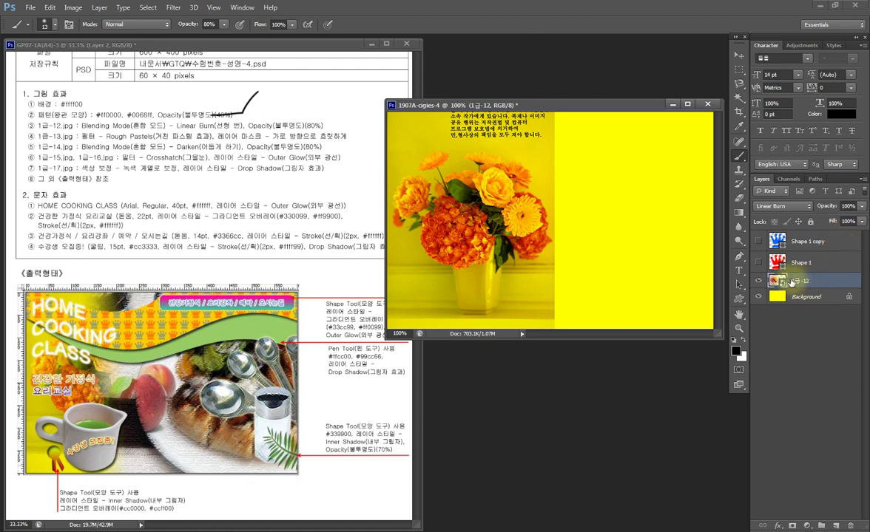
pyautogui.click(847, 206)
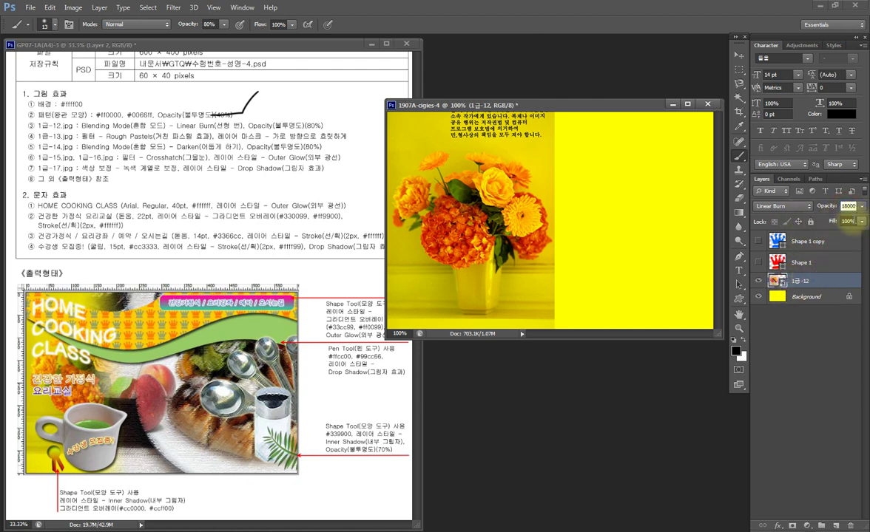
pyautogui.write('80')
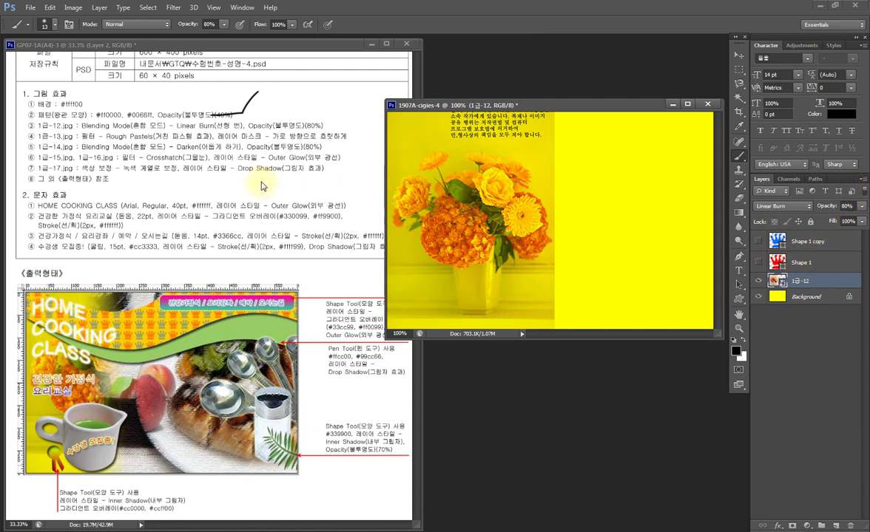
pyautogui.click(115, 139)
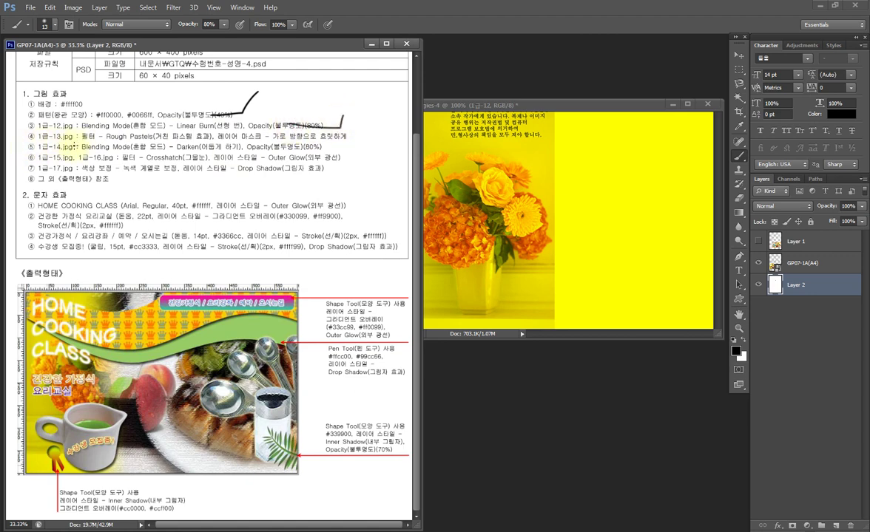
# Place the 1급-13.jpg food photo at about 77% across the poster's right and lower area
pyautogui.hotkey('alt', 'Tab')
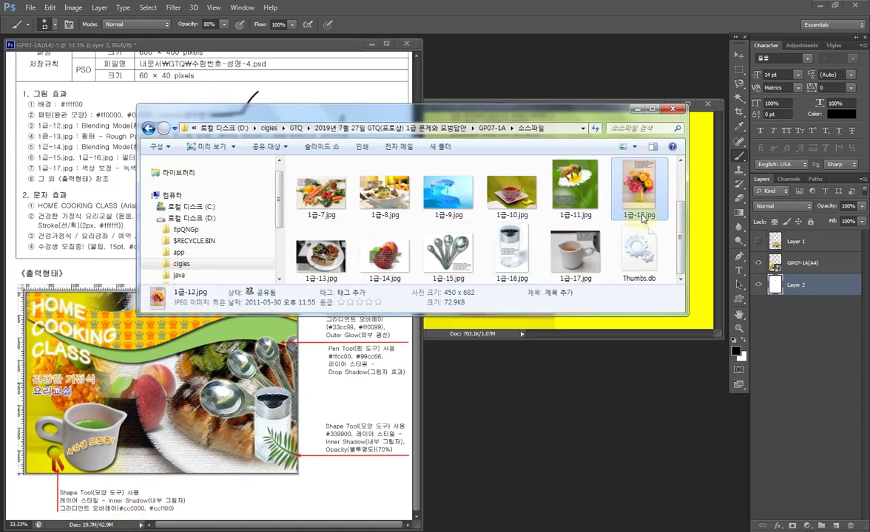
pyautogui.moveTo(330, 259); pyautogui.dragTo(595, 192)
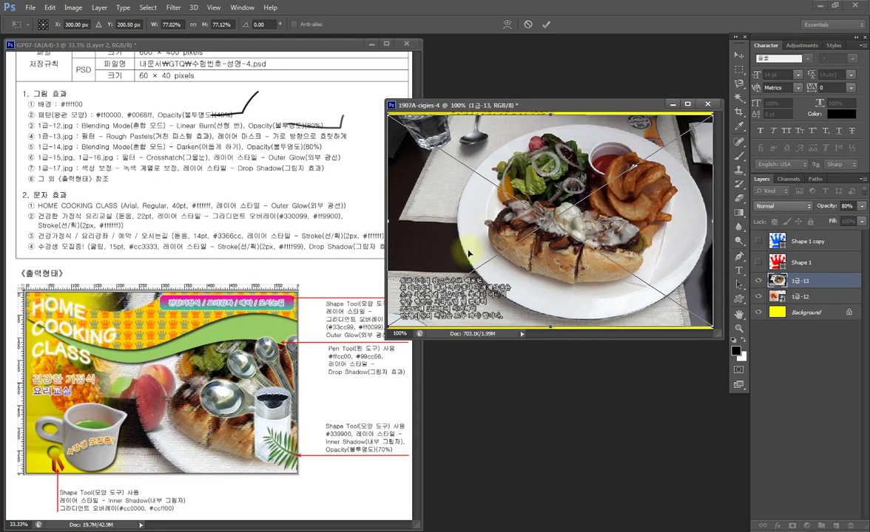
pyautogui.moveTo(582, 230); pyautogui.dragTo(702, 261)
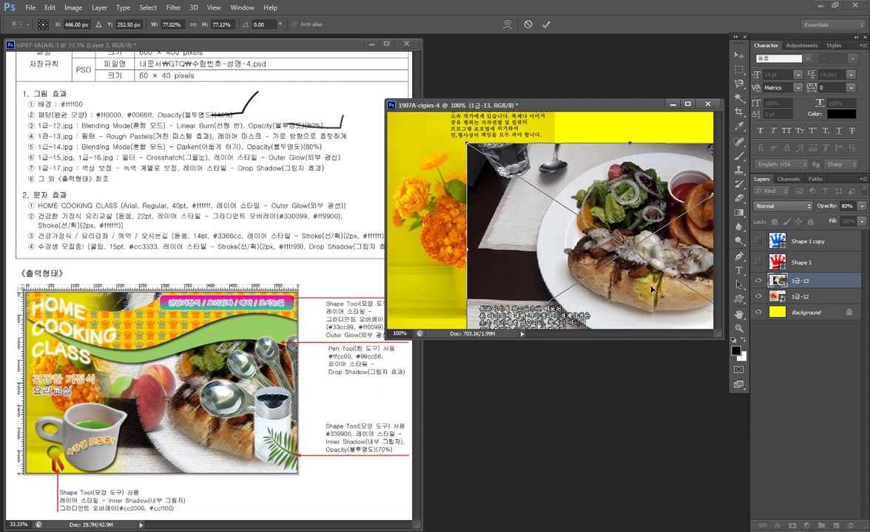
pyautogui.moveTo(648, 296); pyautogui.dragTo(646, 294)
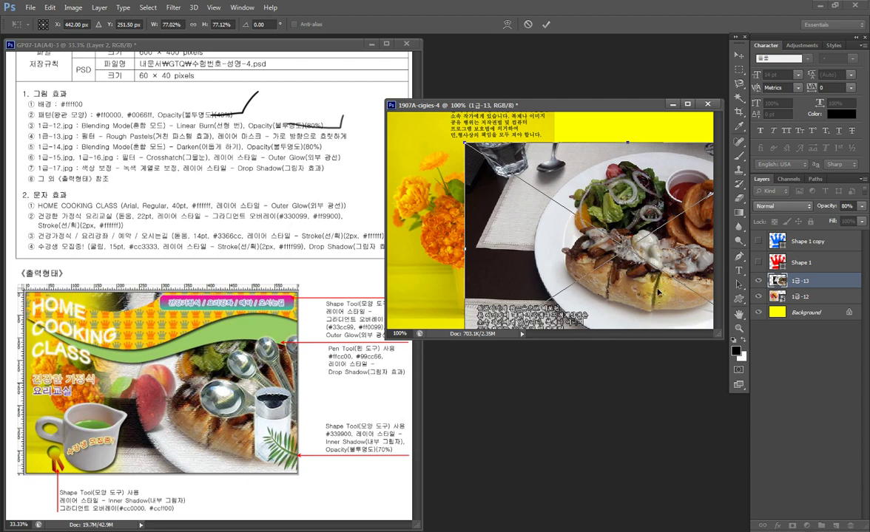
pyautogui.moveTo(646, 294); pyautogui.dragTo(655, 298)
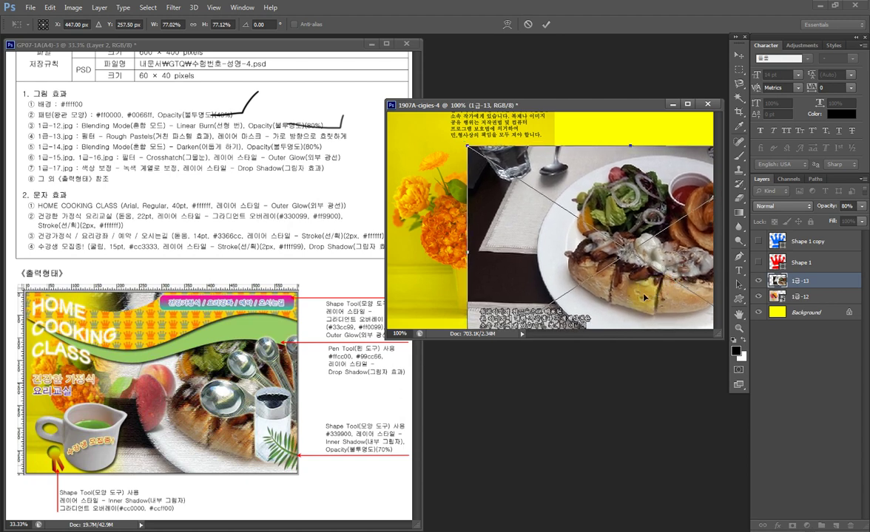
pyautogui.press('Return')
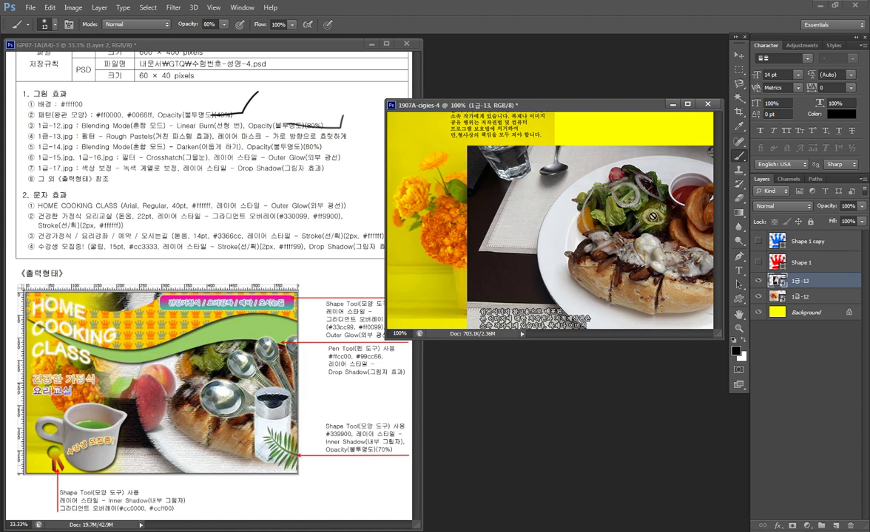
# Apply the Filter Gallery's Rough Pastels to the 1급-13 food layer and add a layer mask
pyautogui.click(171, 7)
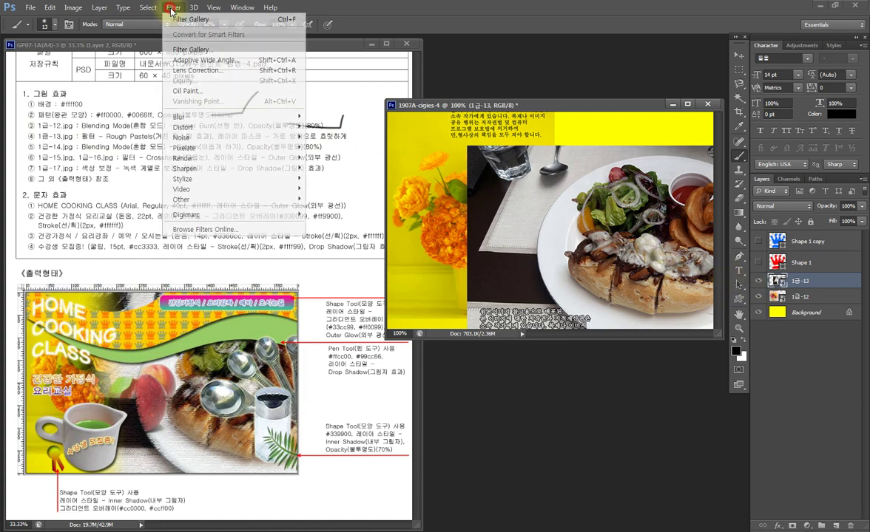
pyautogui.click(194, 50)
pyautogui.click(629, 70)
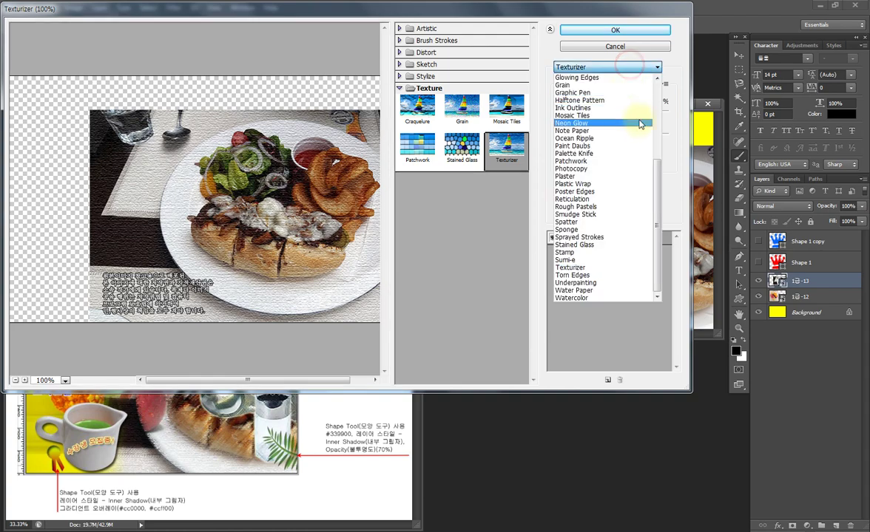
pyautogui.click(591, 207)
pyautogui.click(613, 31)
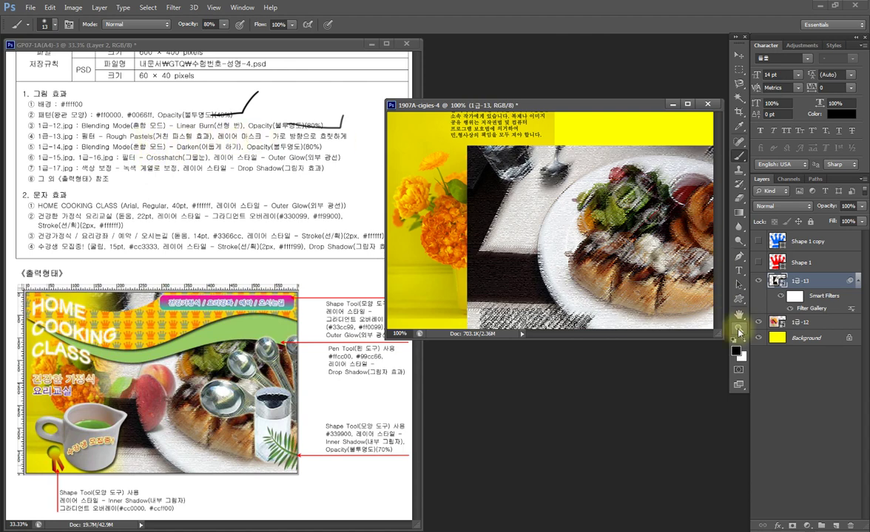
pyautogui.click(793, 526)
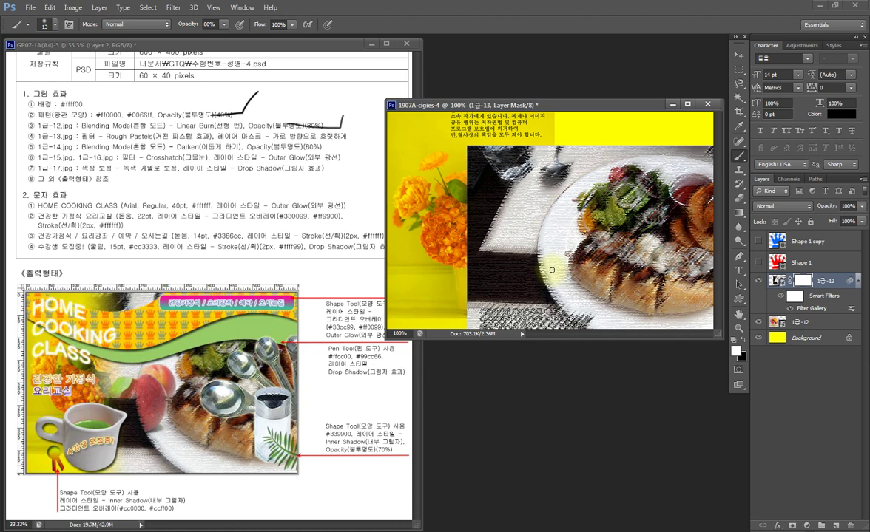
# Fade the 1급-13 sandwich photo's left edge into the flowers with a black-to-white mask gradient
pyautogui.press('g')
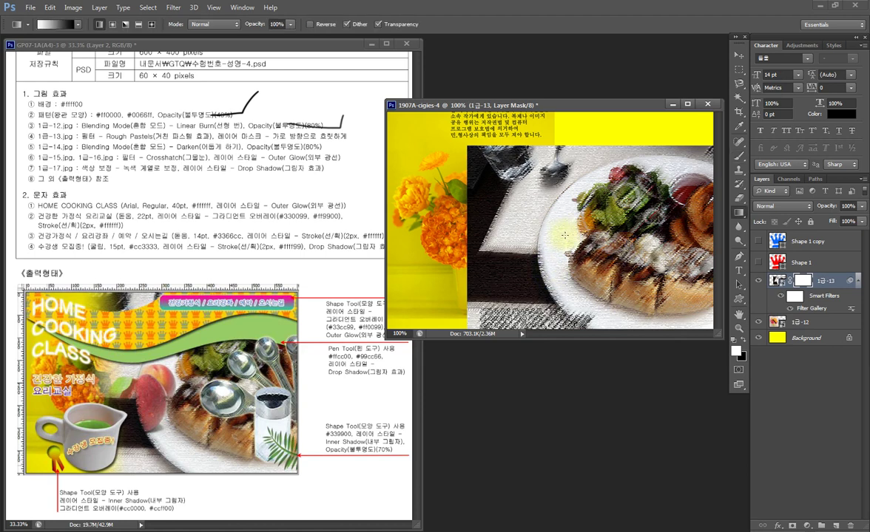
pyautogui.moveTo(564, 237); pyautogui.dragTo(431, 216)
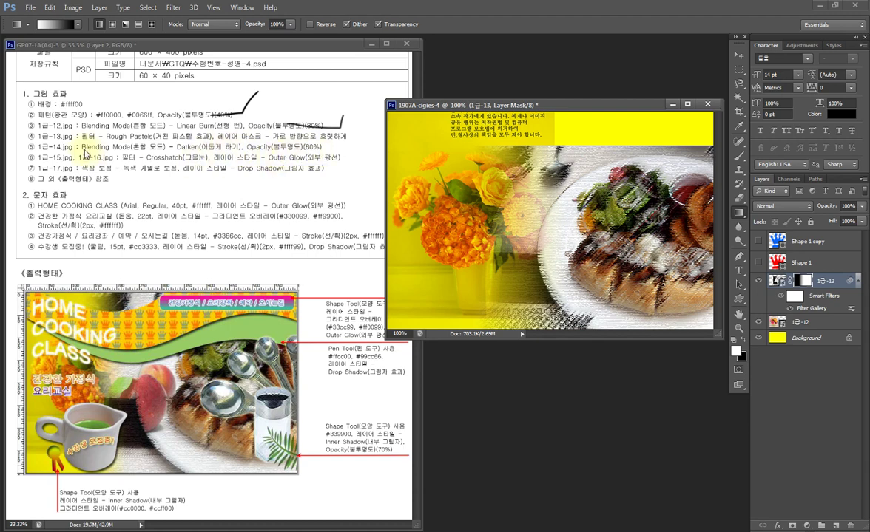
pyautogui.click(301, 143)
pyautogui.press('b')
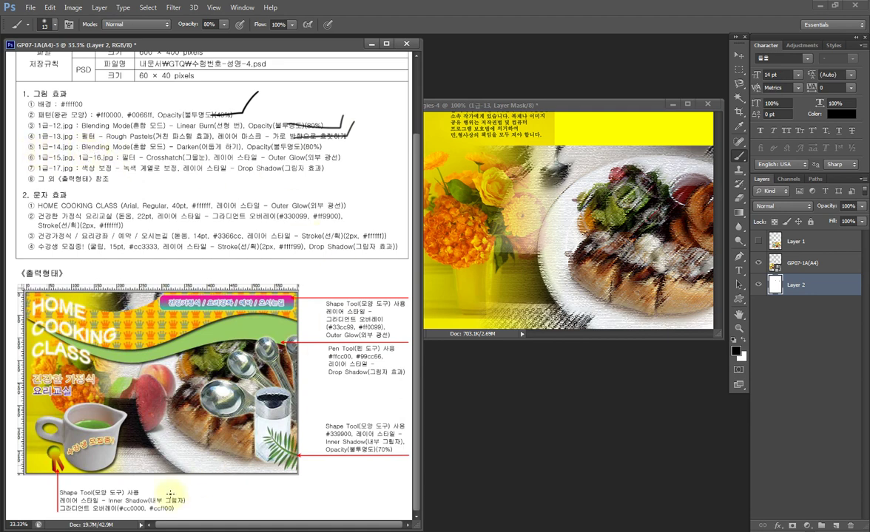
pyautogui.hotkey('alt', 'Tab')
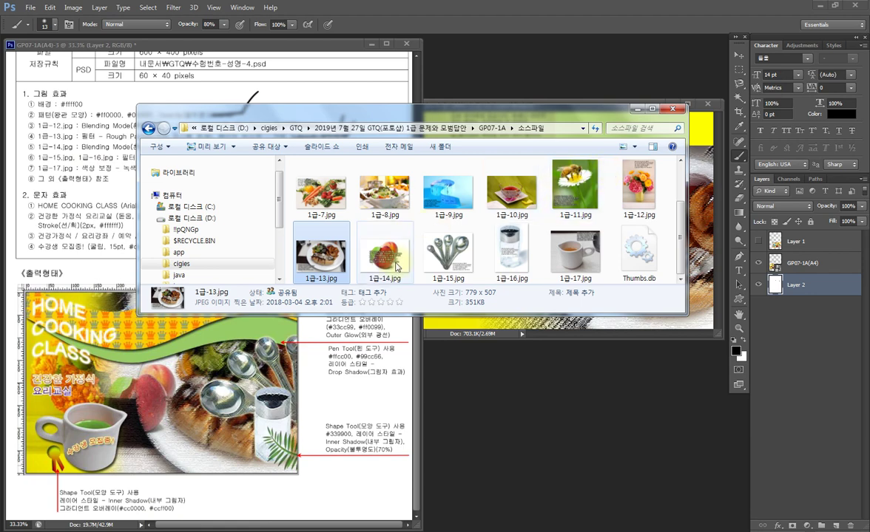
# Place the 1급-14.jpg peach photo into the poster as a new layer
pyautogui.moveTo(398, 266); pyautogui.dragTo(643, 222)
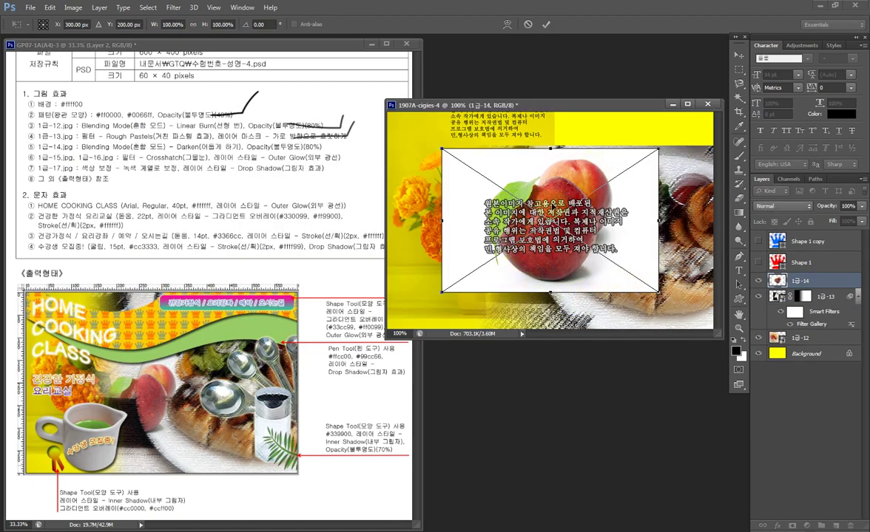
pyautogui.press('b')
pyautogui.press('Return')
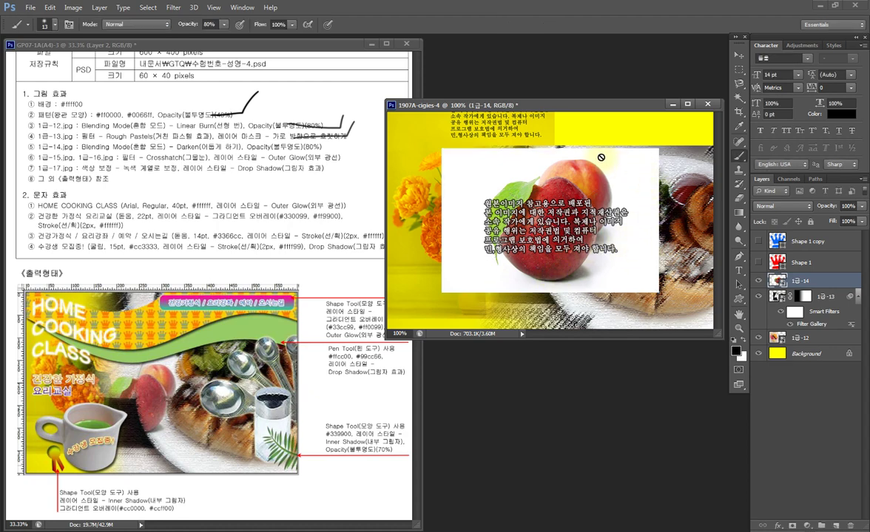
# Magic Wand-select the peach's white background and hide it with a layer mask
pyautogui.press('w')
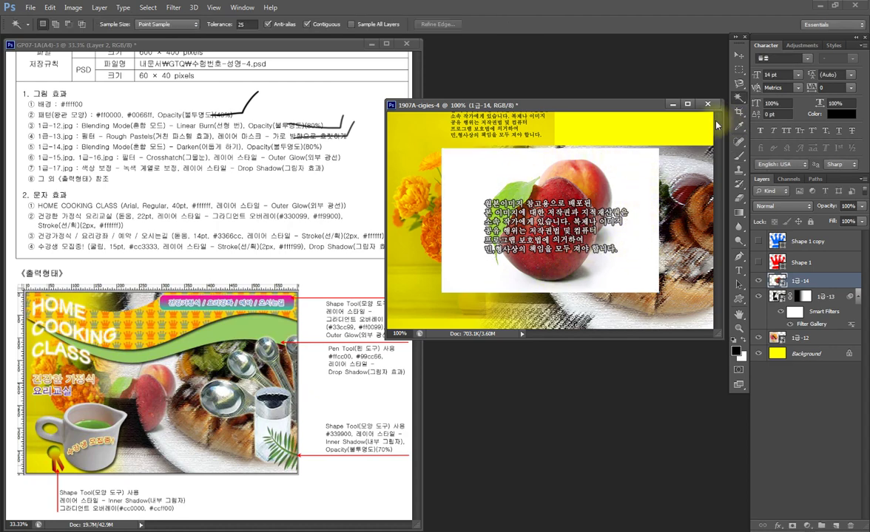
pyautogui.click(620, 173)
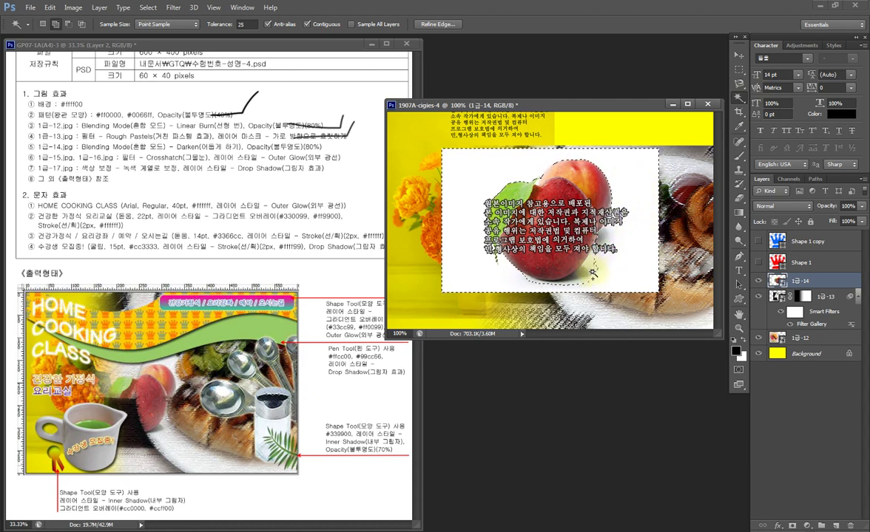
pyautogui.keyDown('shift'); pyautogui.click(555, 283); pyautogui.keyUp('shift')
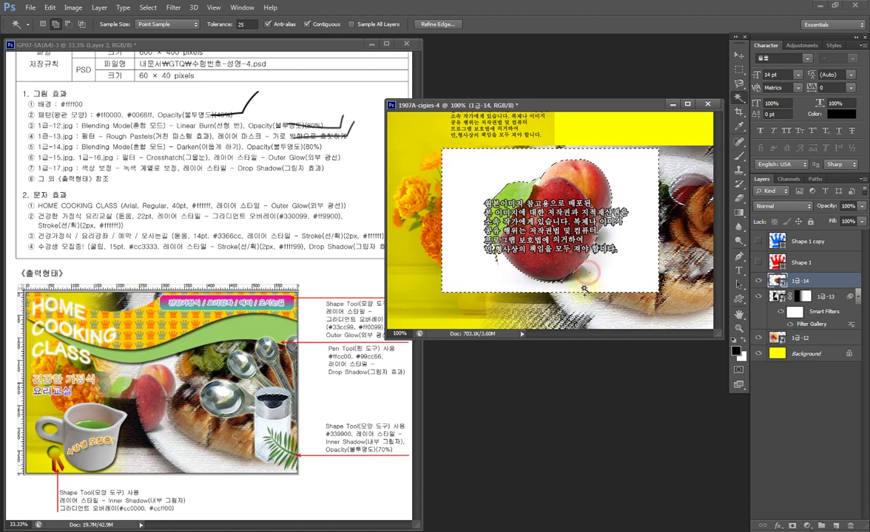
pyautogui.keyDown('shift'); pyautogui.click(576, 282); pyautogui.keyUp('shift')
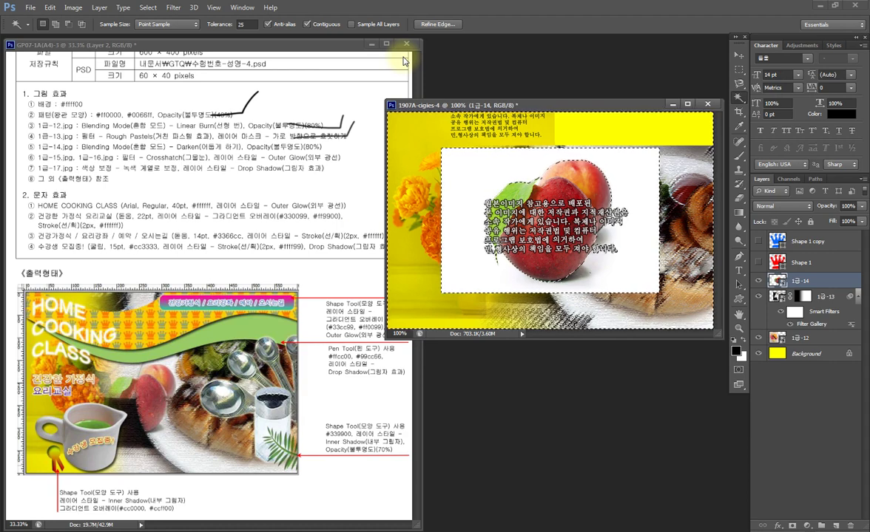
pyautogui.click(790, 527)
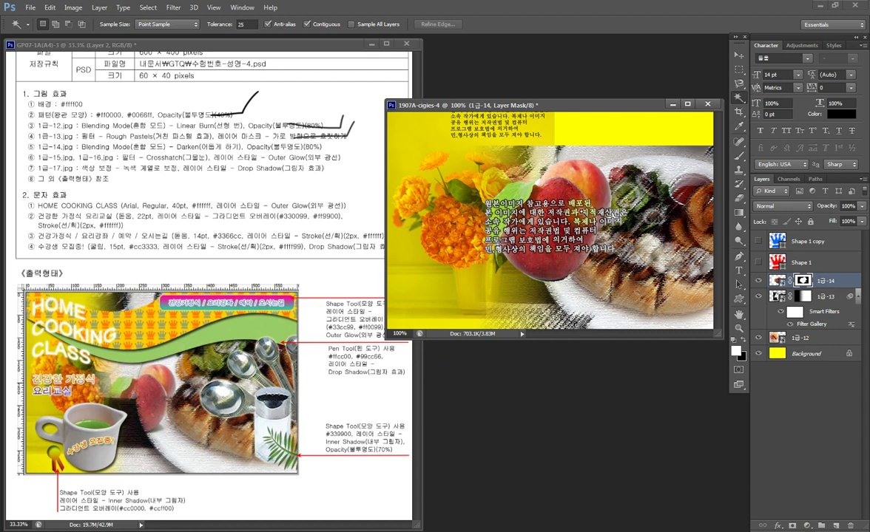
# Scale the masked peach to about 65% and set it between the flowers and sandwich plate
pyautogui.press('v')
pyautogui.moveTo(519, 238)
pyautogui.mouseDown()
pyautogui.moveTo(526, 279)
pyautogui.moveTo(536, 279)
pyautogui.mouseUp()
pyautogui.hotkey('ctrl', 't')
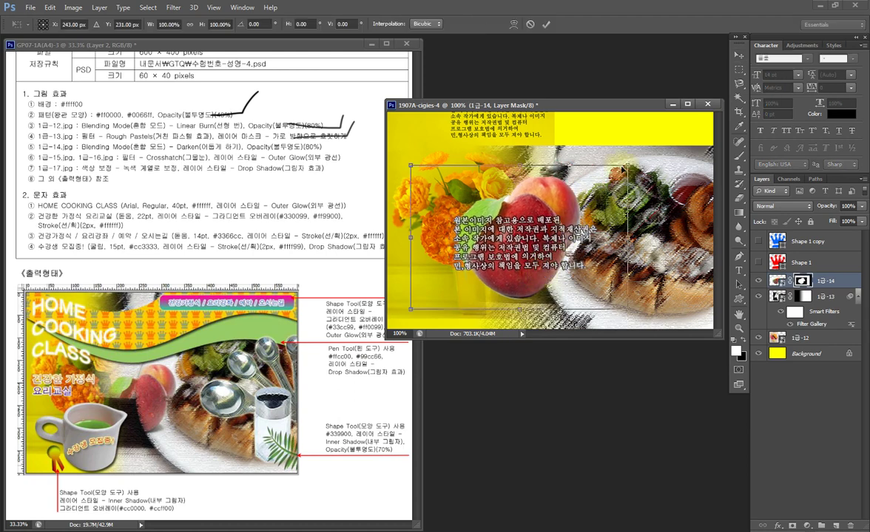
pyautogui.moveTo(627, 165); pyautogui.dragTo(552, 215)
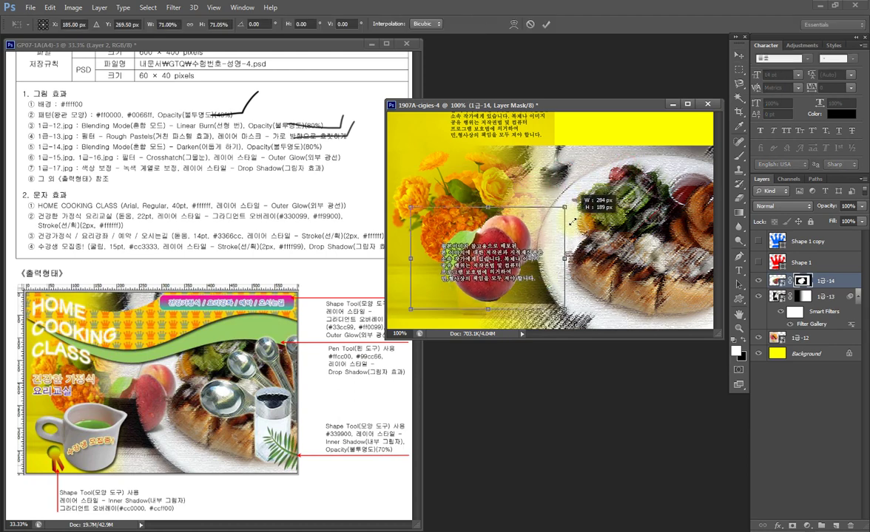
pyautogui.moveTo(506, 243); pyautogui.dragTo(561, 230)
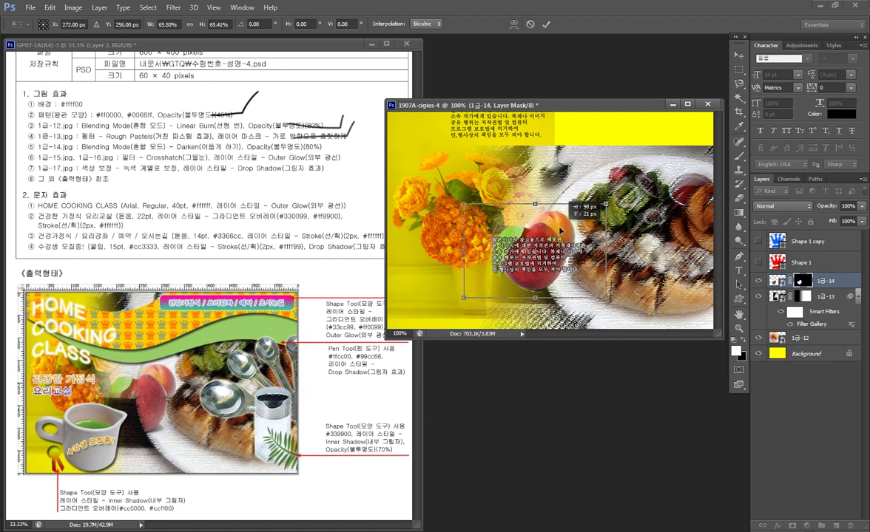
pyautogui.moveTo(560, 230); pyautogui.dragTo(561, 231)
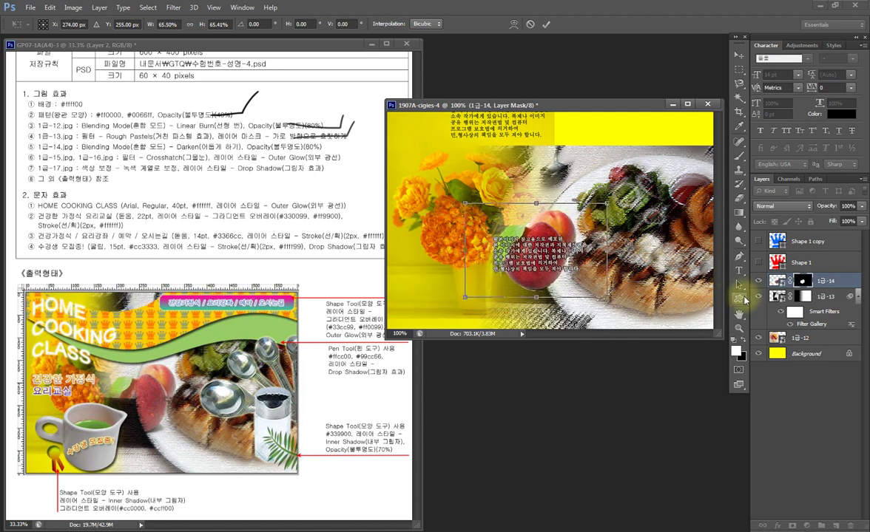
pyautogui.press('Return')
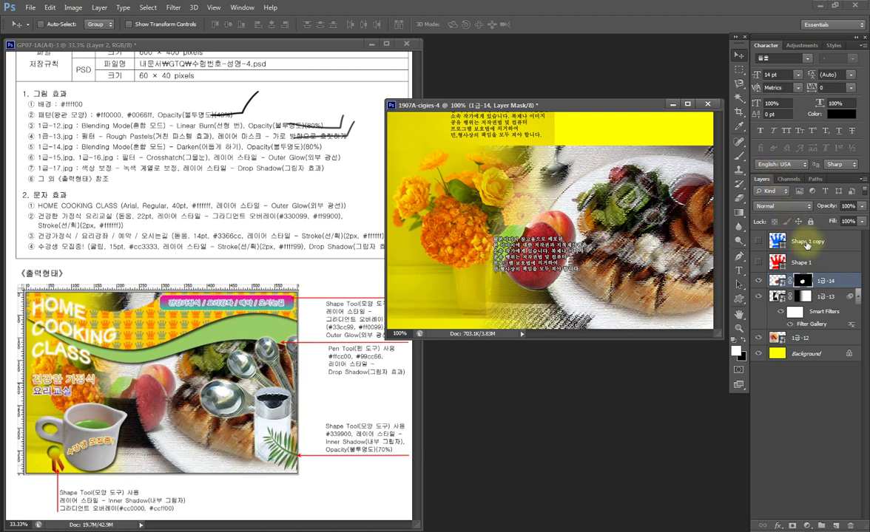
# Set the 1급-14 peach layer to Darken blending at 80% opacity
pyautogui.click(786, 206)
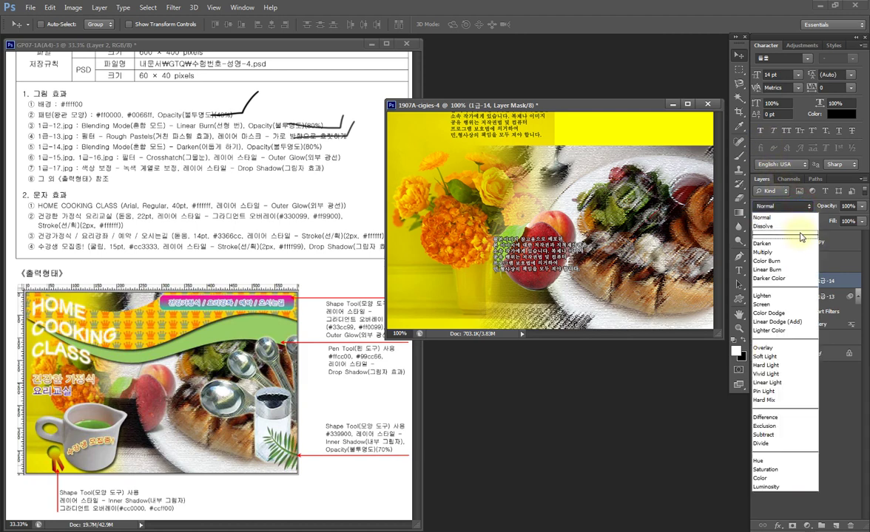
pyautogui.click(798, 244)
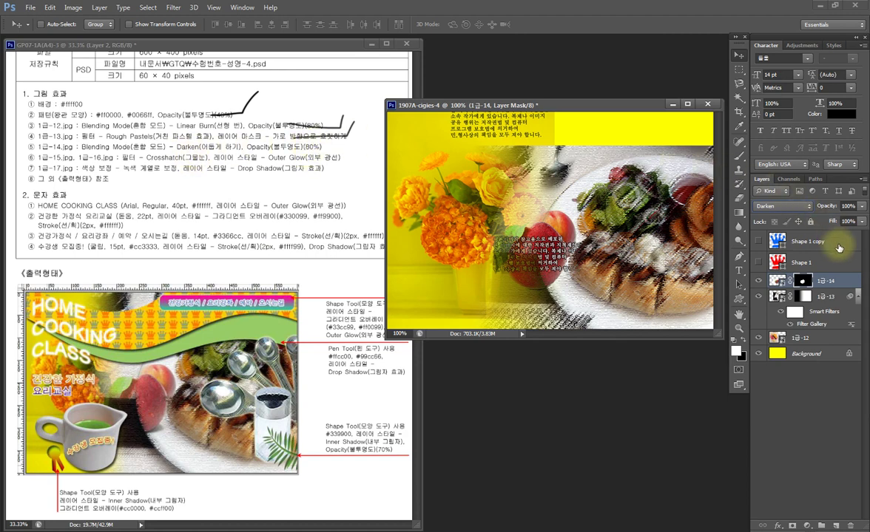
pyautogui.write('80')
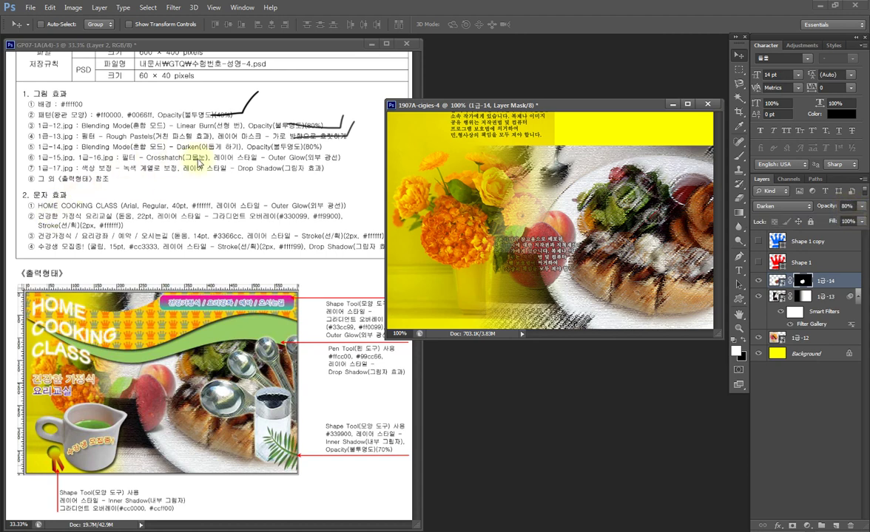
pyautogui.click(275, 159)
pyautogui.press('b')
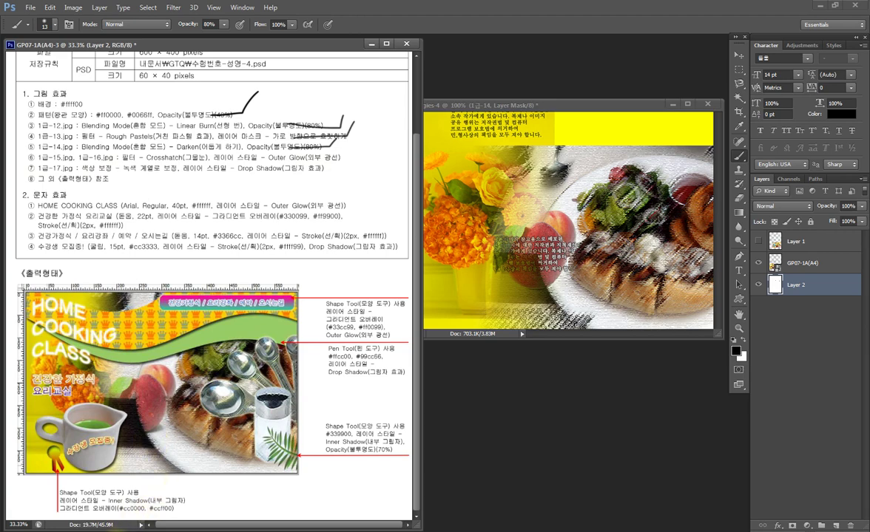
# Place 1급-15.jpg as a layer and flip the spoons image horizontally
pyautogui.hotkey('ctrl', 'o')
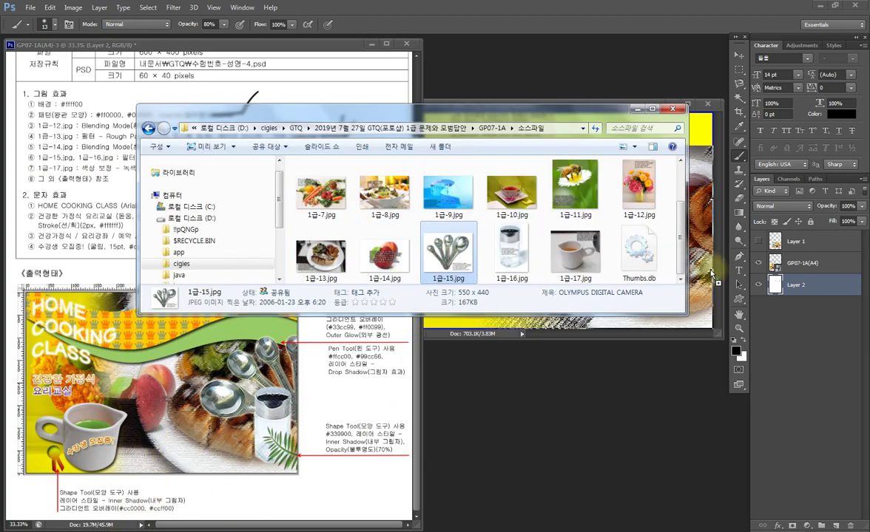
pyautogui.press('Return')
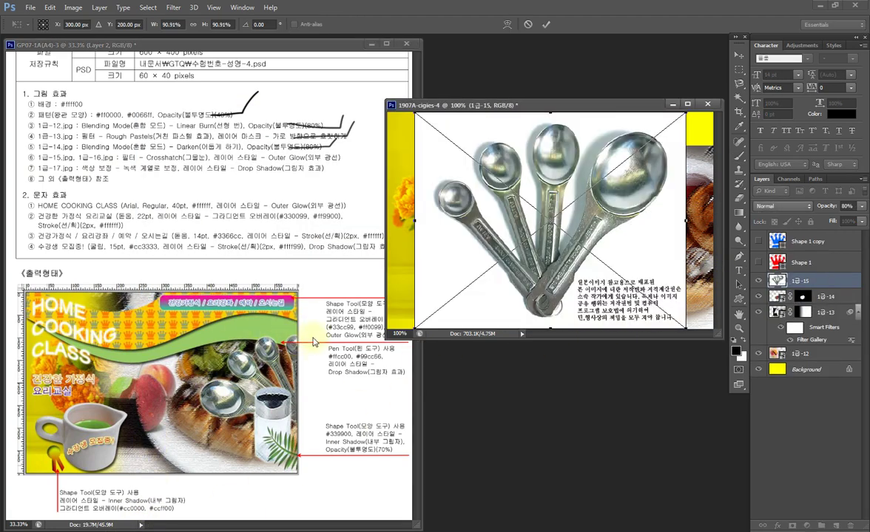
pyautogui.rightClick(621, 246)
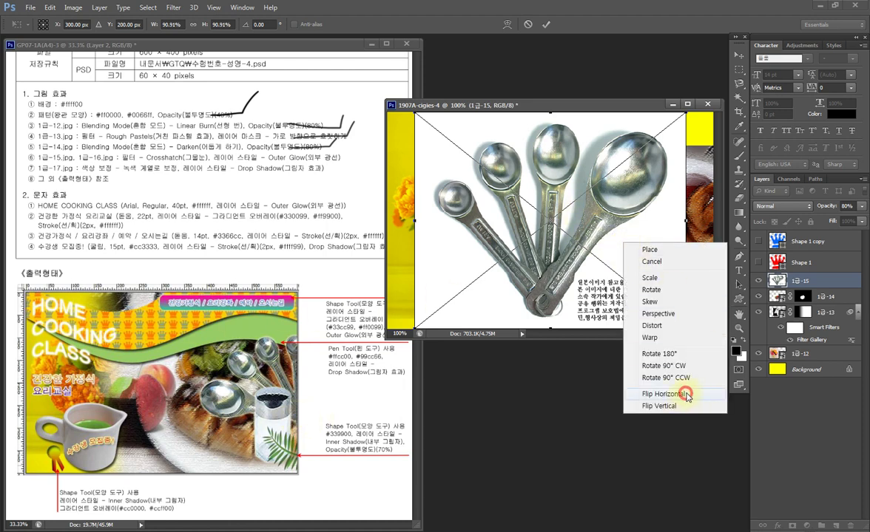
pyautogui.click(686, 396)
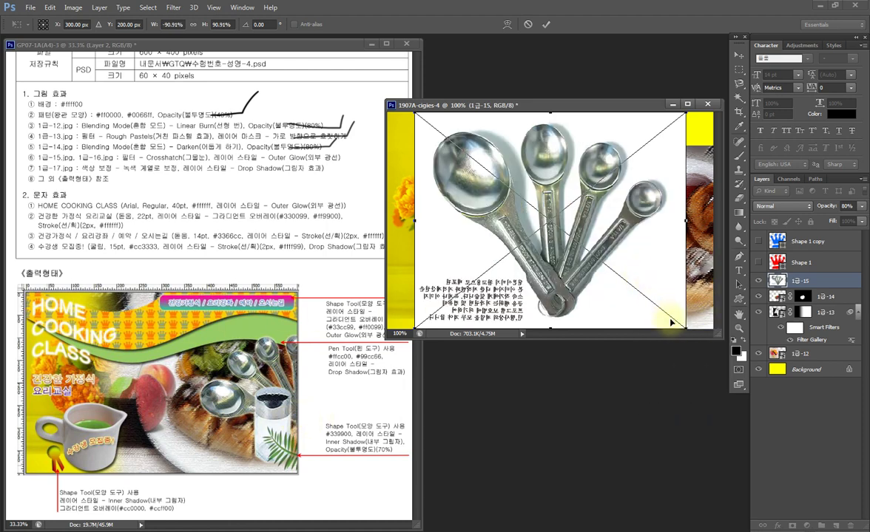
pyautogui.press('Return')
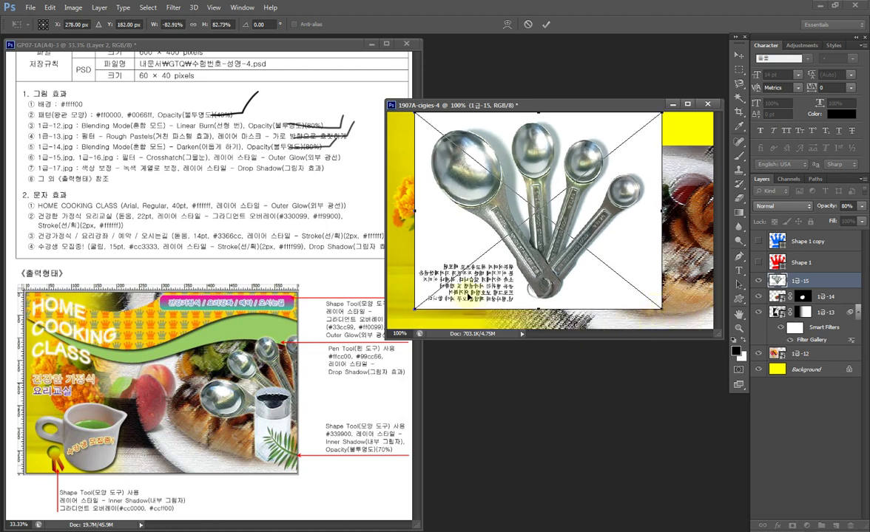
pyautogui.press('b')
pyautogui.press('w')
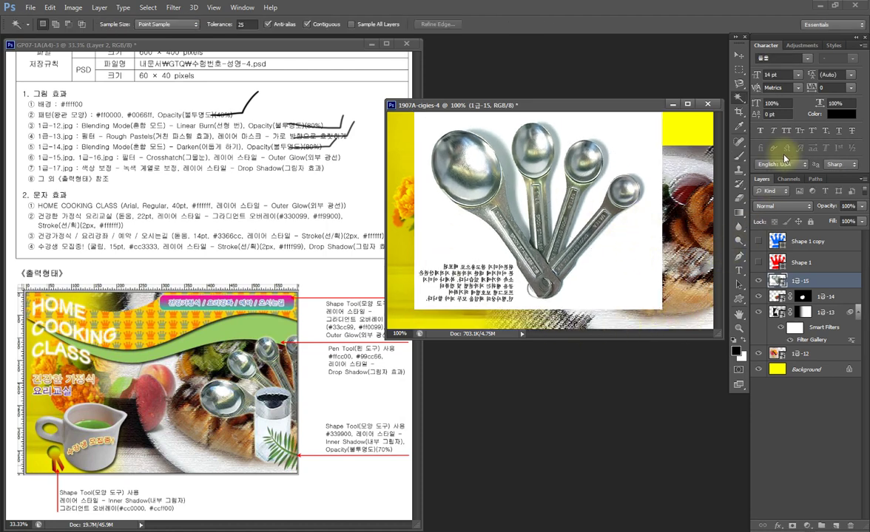
# Magic Wand the white area, invert to the spoons, and add a layer mask
pyautogui.click(631, 271)
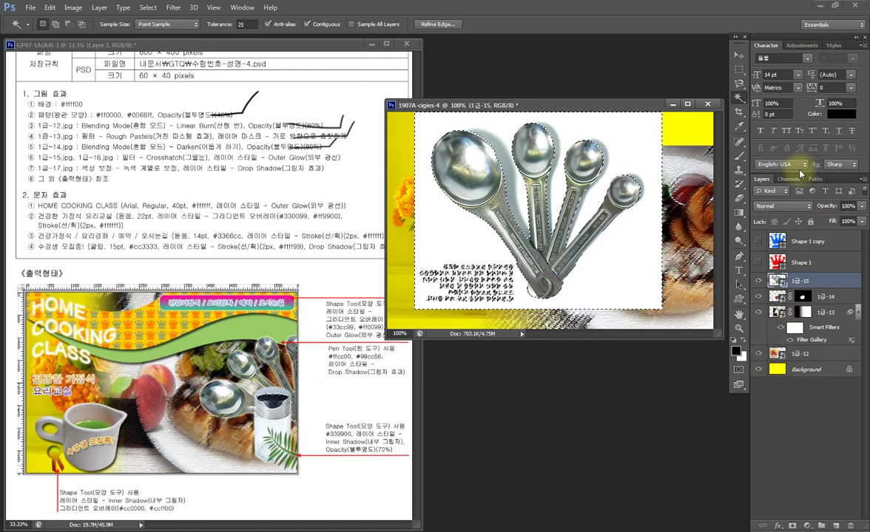
pyautogui.hotkey('ctrl', 'shift', 'i')
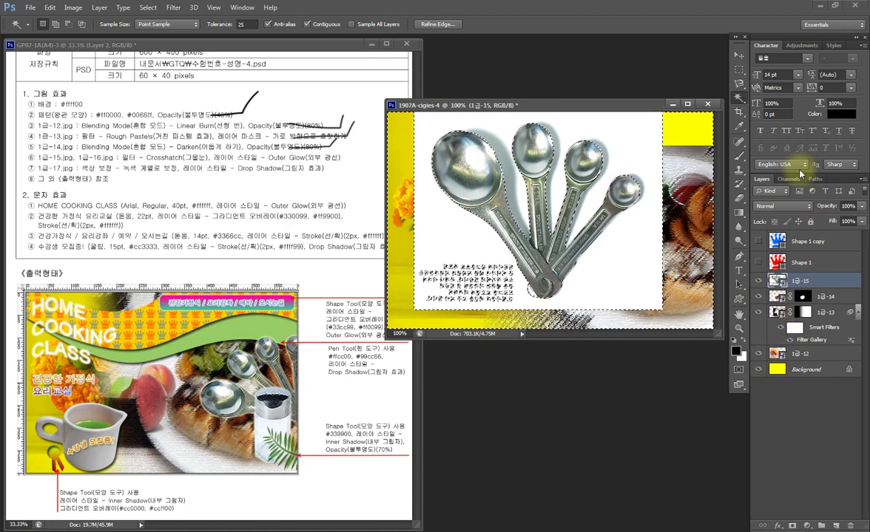
pyautogui.click(792, 525)
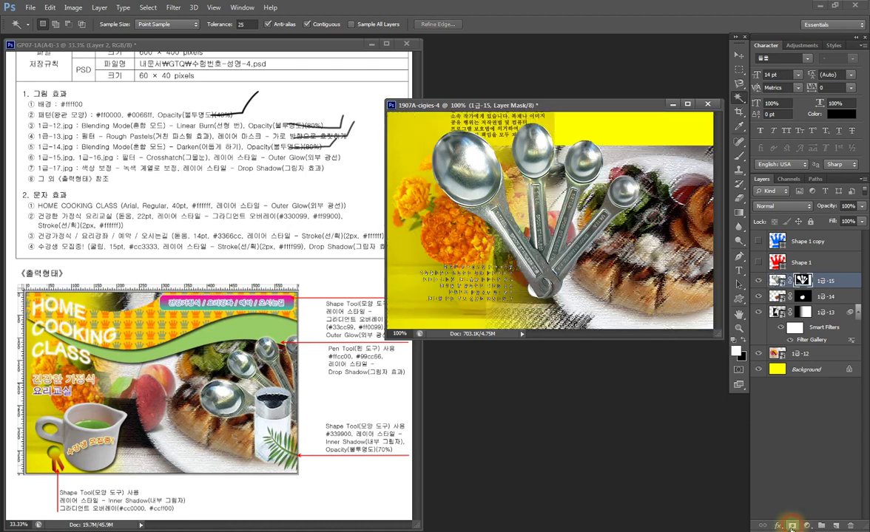
# Shrink the spoons to about 61%, rotate them about -40.7°, and set them over the right plate
pyautogui.press('v')
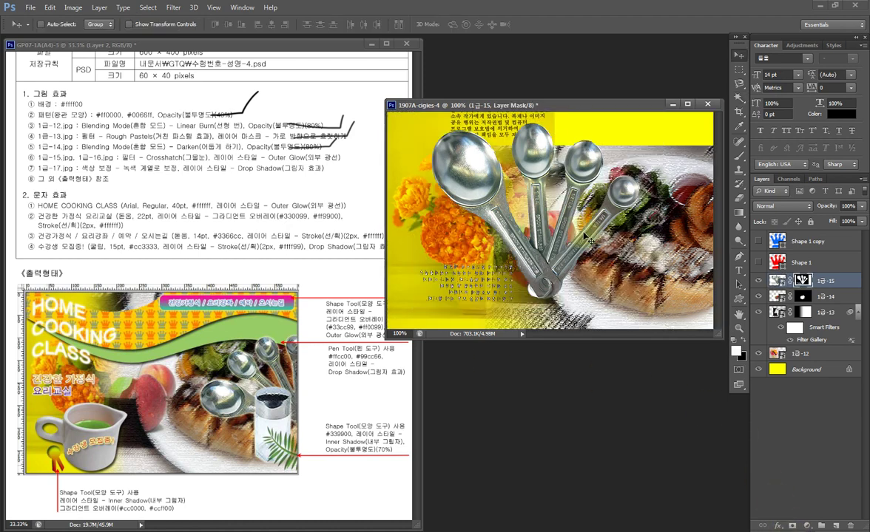
pyautogui.hotkey('ctrl', 't')
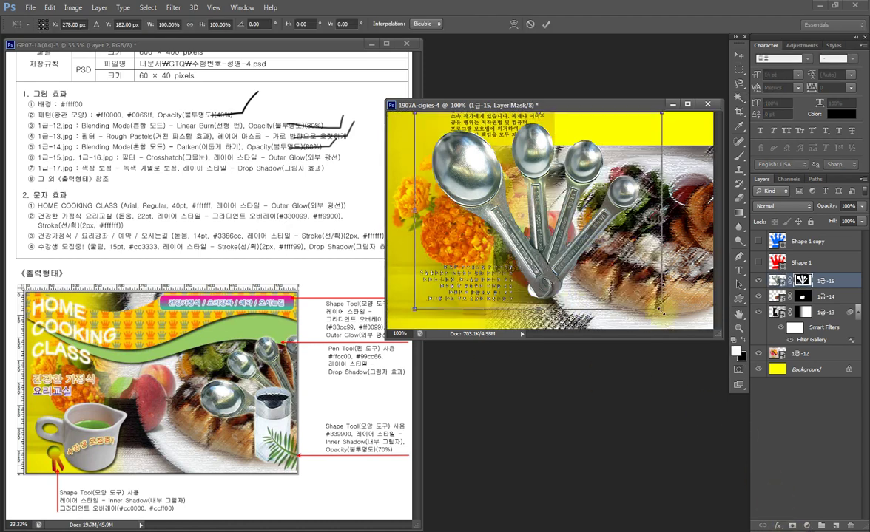
pyautogui.moveTo(662, 310); pyautogui.dragTo(594, 256)
pyautogui.moveTo(456, 188)
pyautogui.mouseDown()
pyautogui.moveTo(657, 240)
pyautogui.moveTo(669, 230)
pyautogui.mouseUp()
pyautogui.moveTo(518, 277)
pyautogui.mouseDown()
pyautogui.moveTo(604, 311)
pyautogui.moveTo(621, 307)
pyautogui.mouseUp()
pyautogui.moveTo(662, 244); pyautogui.dragTo(666, 249)
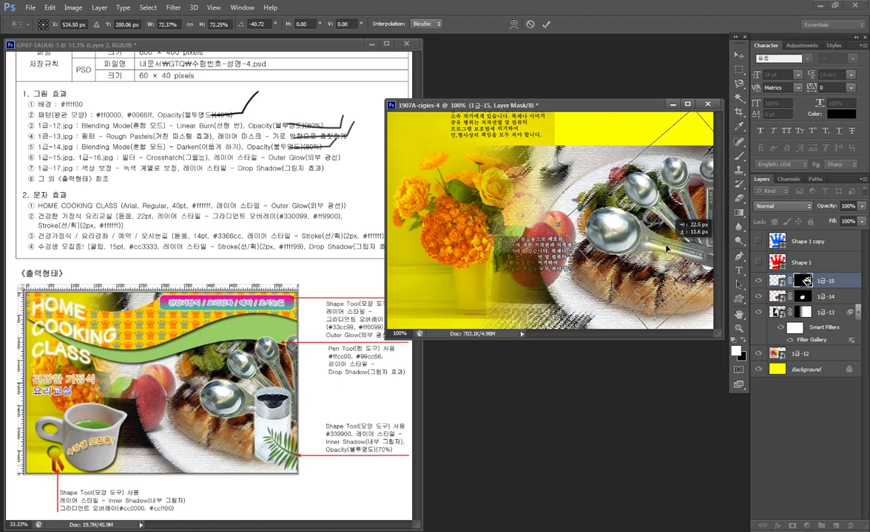
pyautogui.moveTo(512, 206); pyautogui.dragTo(580, 231)
pyautogui.moveTo(674, 245); pyautogui.dragTo(686, 255)
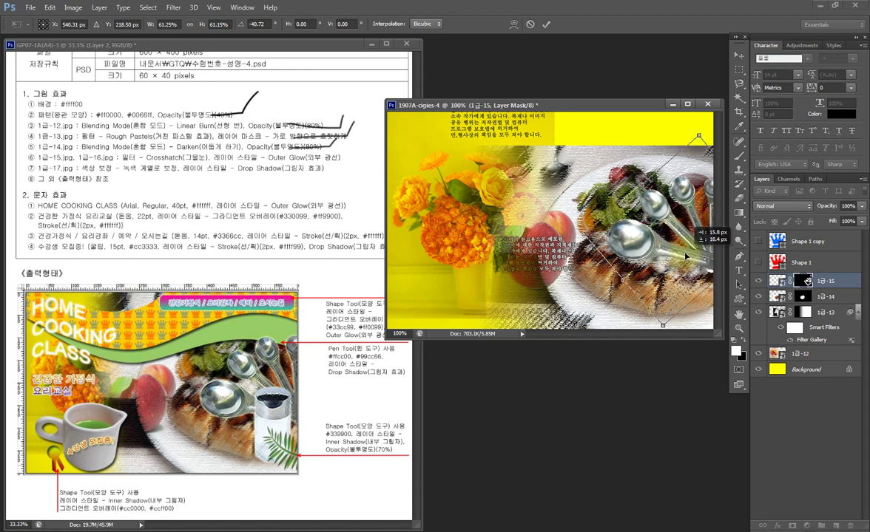
pyautogui.press('Return')
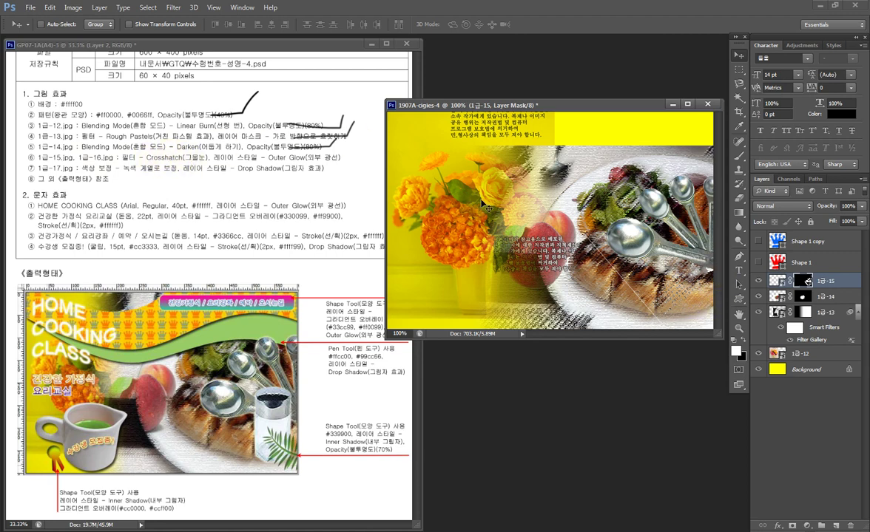
pyautogui.click(776, 281)
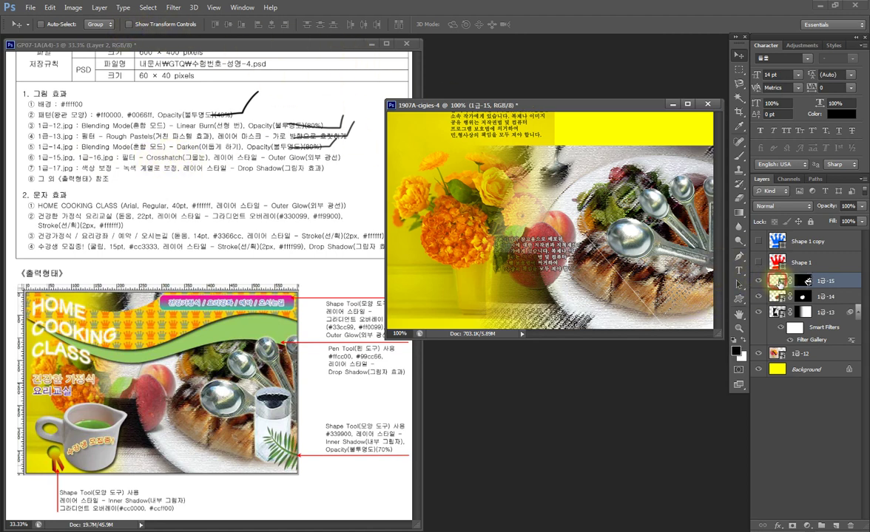
# Apply the Filter Gallery Crosshatch filter to the 1급-15 spoons layer
pyautogui.click(173, 7)
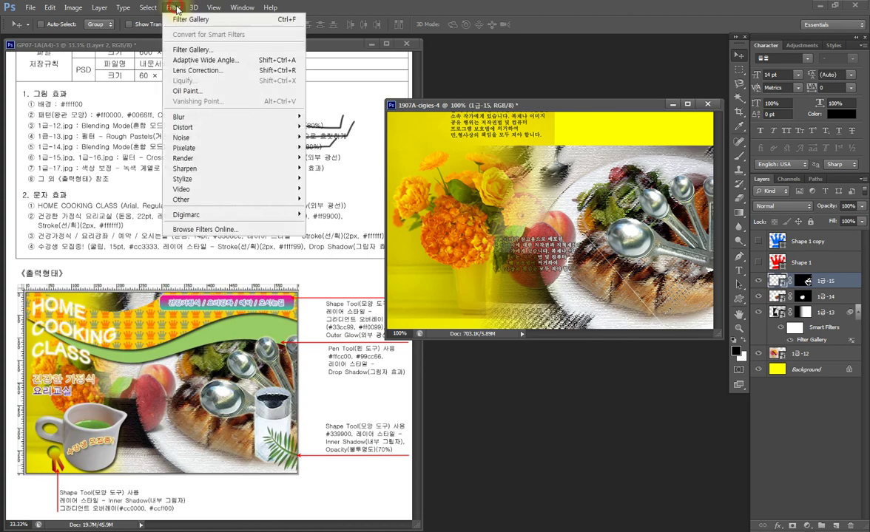
pyautogui.click(192, 50)
pyautogui.click(600, 67)
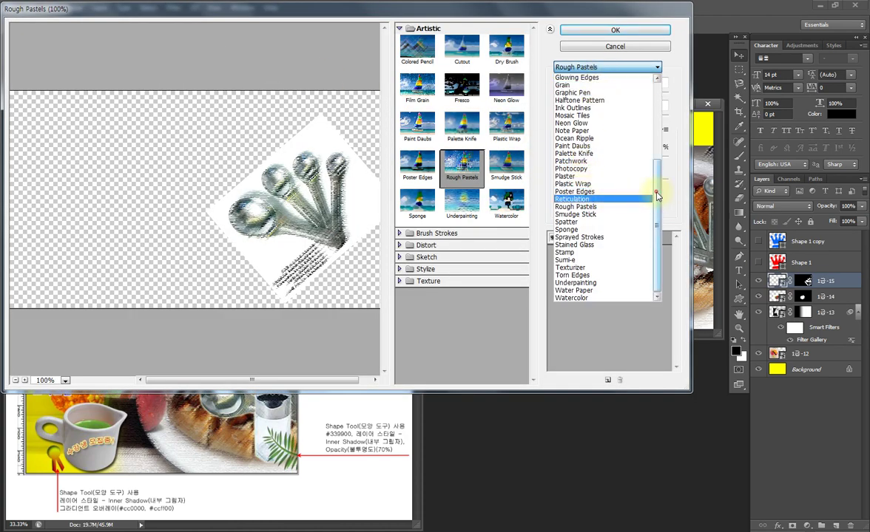
pyautogui.moveTo(657, 196); pyautogui.dragTo(656, 88)
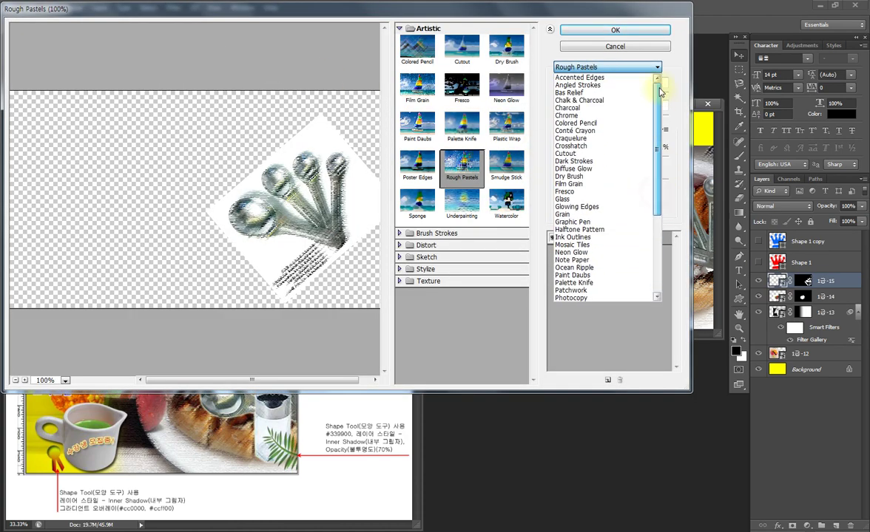
pyautogui.click(585, 146)
pyautogui.click(605, 31)
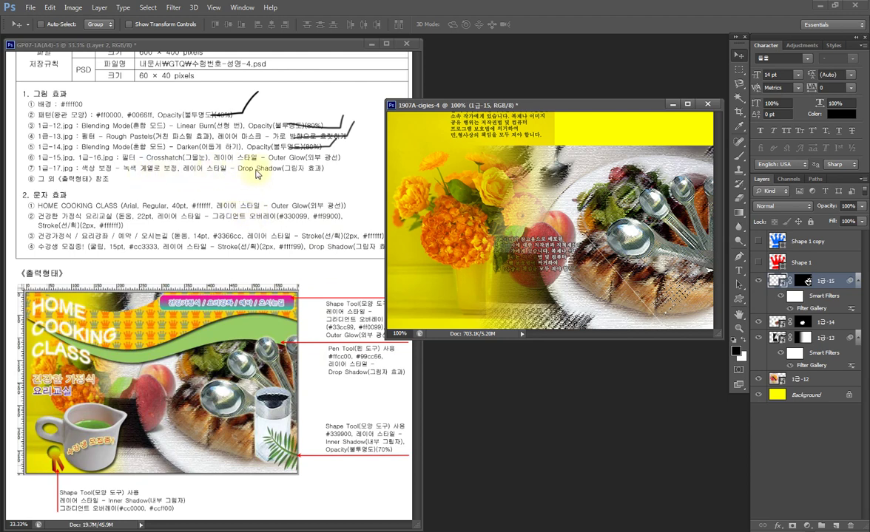
# Add a Drop Shadow to the spoons layer and tick its line on the reference sheet
pyautogui.click(779, 526)
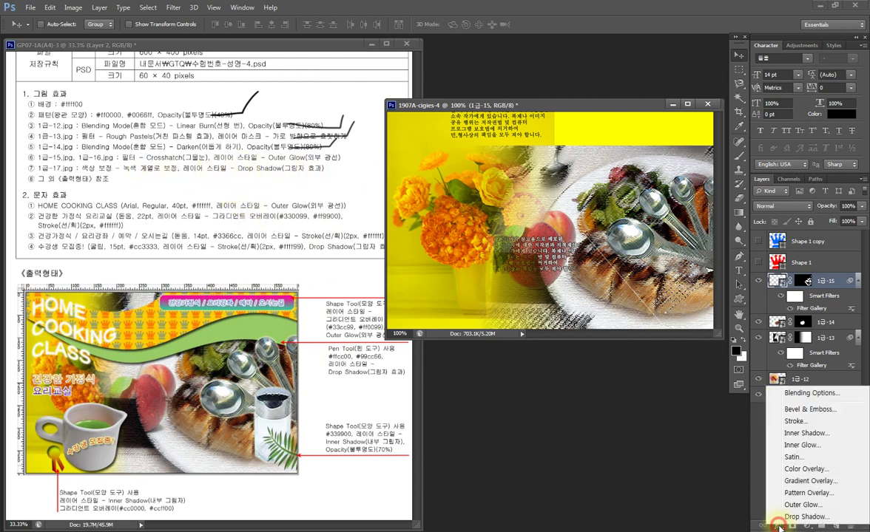
pyautogui.click(806, 517)
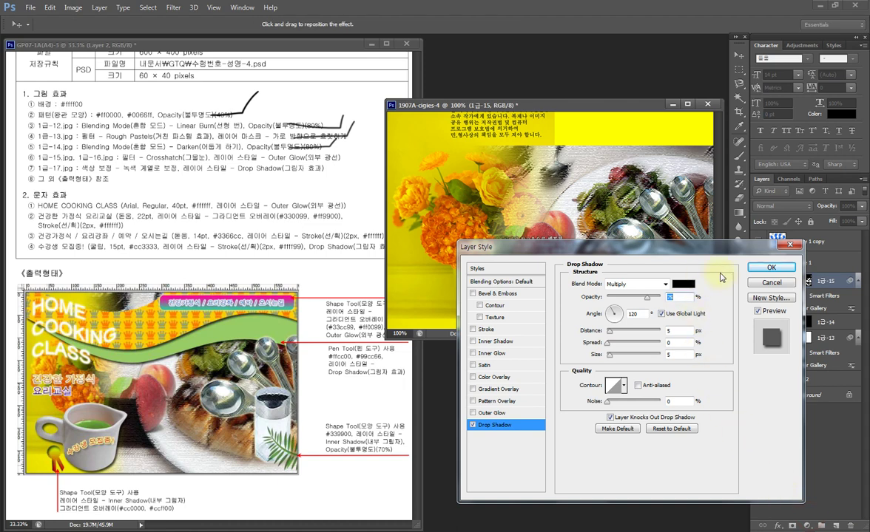
pyautogui.click(766, 268)
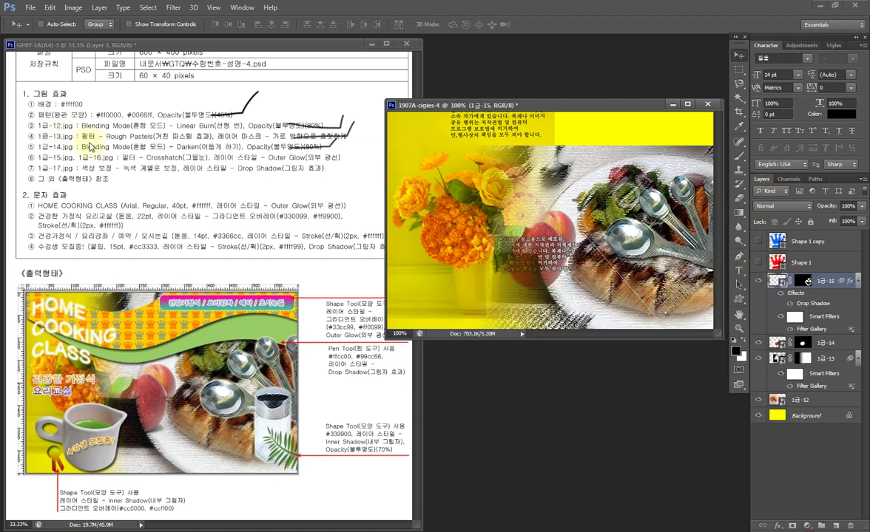
pyautogui.click(274, 175)
pyautogui.press('b')
pyautogui.moveTo(287, 157); pyautogui.dragTo(342, 161)
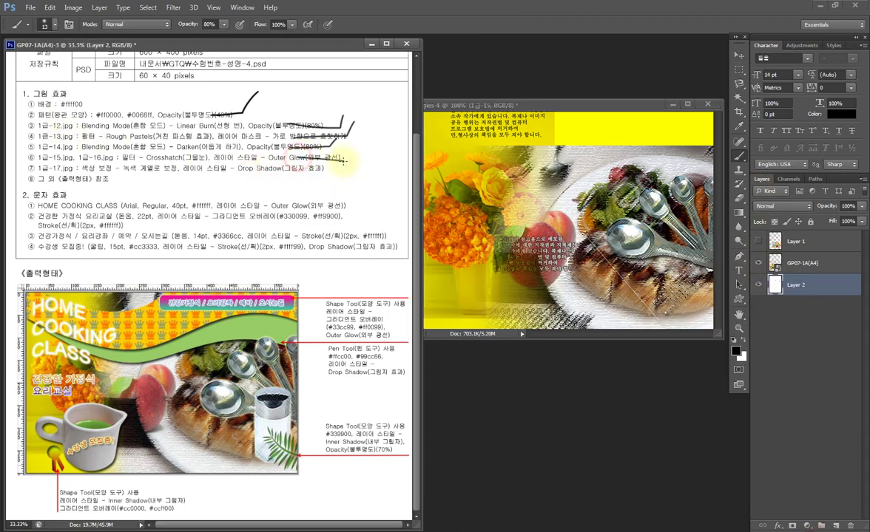
# Open the 소스파일 folder, lower its window, and drag 1급-16.jpg into the poster
pyautogui.hotkey('ctrl', 'o')
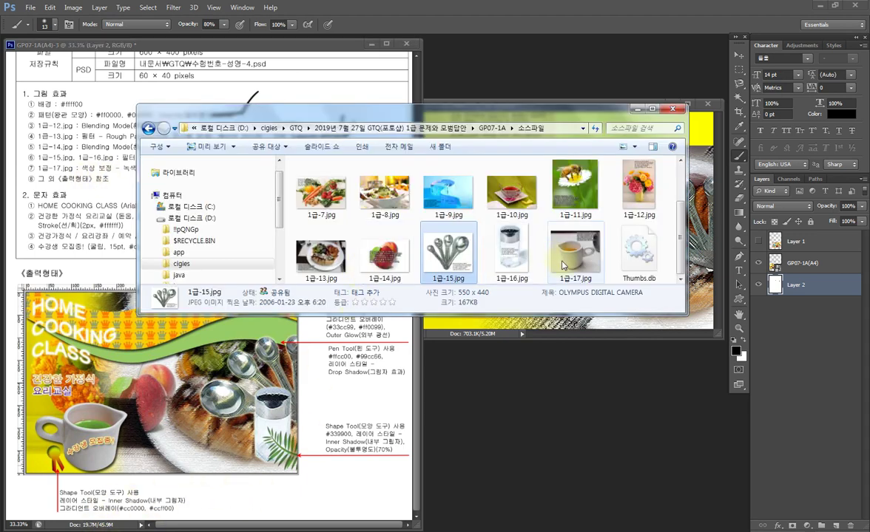
pyautogui.moveTo(575, 255)
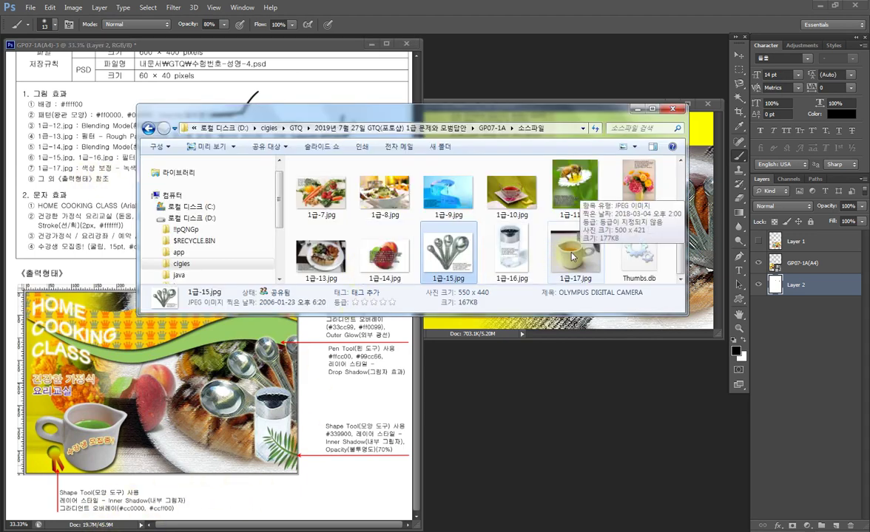
pyautogui.moveTo(365, 121)
pyautogui.mouseDown()
pyautogui.moveTo(457, 360)
pyautogui.moveTo(252, 206)
pyautogui.mouseUp()
pyautogui.moveTo(405, 352)
pyautogui.mouseDown()
pyautogui.moveTo(636, 305)
pyautogui.moveTo(586, 280)
pyautogui.mouseUp()
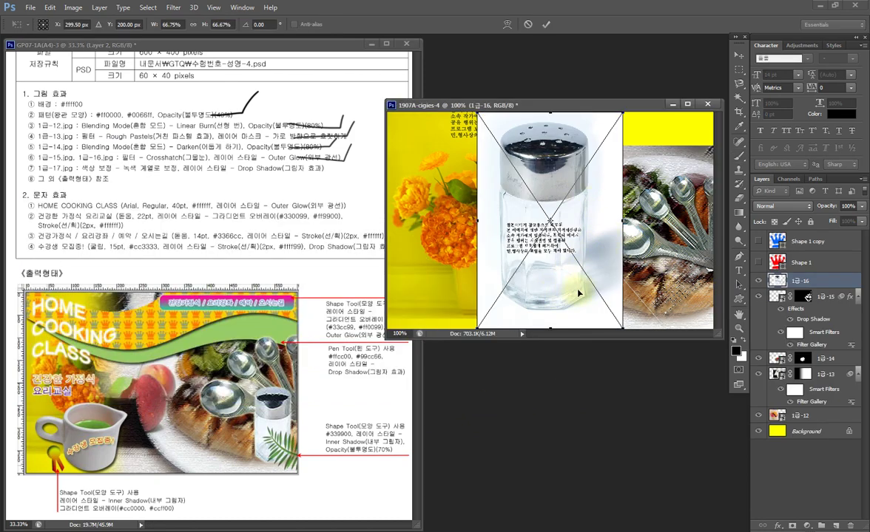
# Scale the placed 1급-16 shaker photo to 50% and position it left of the spoons
pyautogui.moveTo(622, 328); pyautogui.dragTo(585, 275)
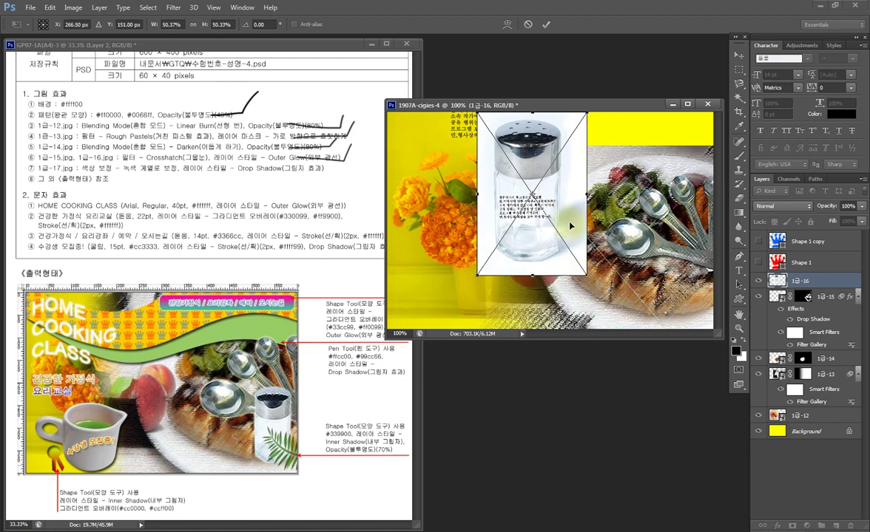
pyautogui.moveTo(566, 218); pyautogui.dragTo(567, 246)
pyautogui.press('Return')
pyautogui.press('b')
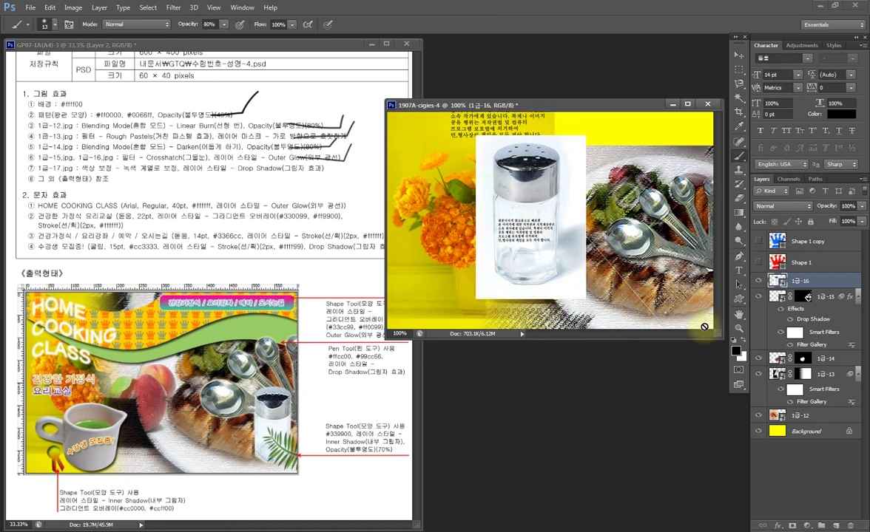
# Select the shaker's white backdrop with Magic Wand at Tolerance 5 and mask it out
pyautogui.click(739, 97)
pyautogui.click(573, 156)
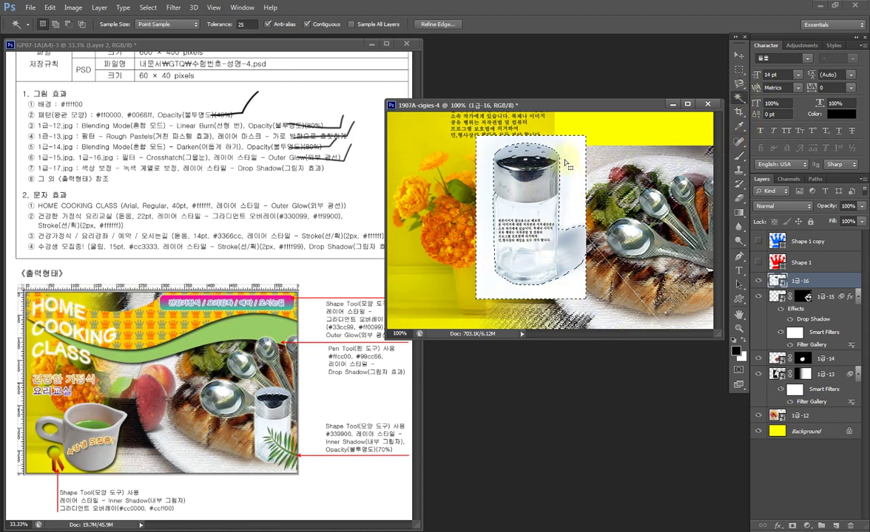
pyautogui.keyDown('shift'); pyautogui.click(562, 233); pyautogui.keyUp('shift')
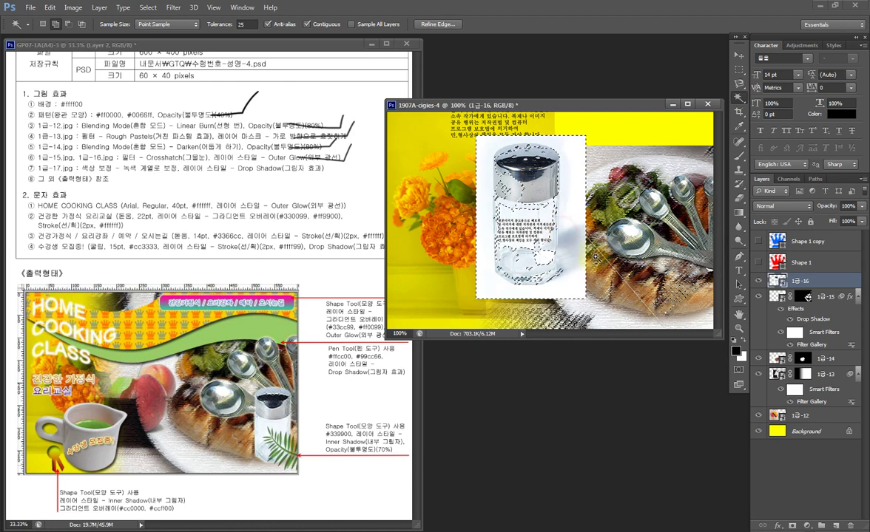
pyautogui.keyDown('shift'); pyautogui.click(577, 285); pyautogui.keyUp('shift')
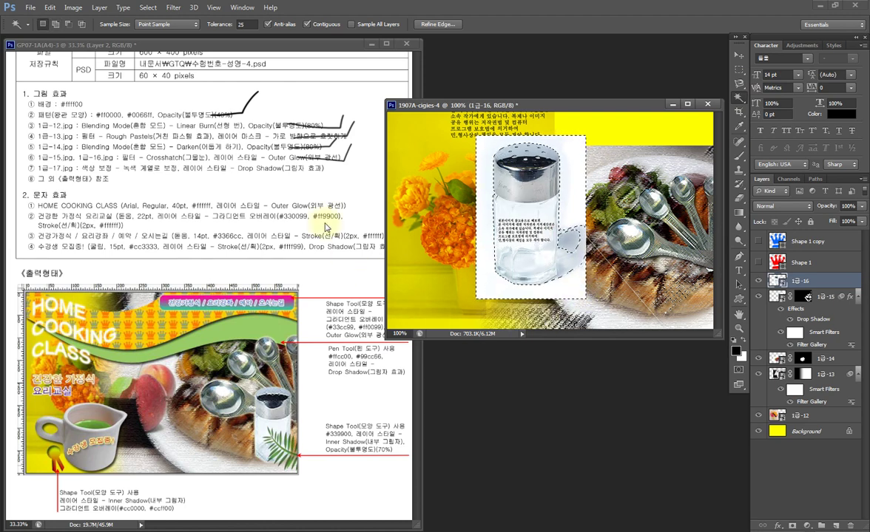
pyautogui.click(240, 25)
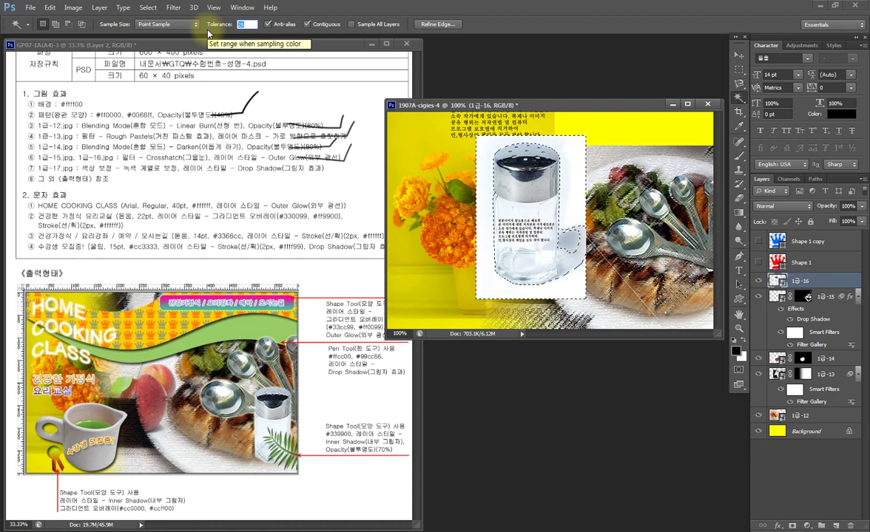
pyautogui.write('5')
pyautogui.keyDown('shift'); pyautogui.click(577, 235); pyautogui.keyUp('shift')
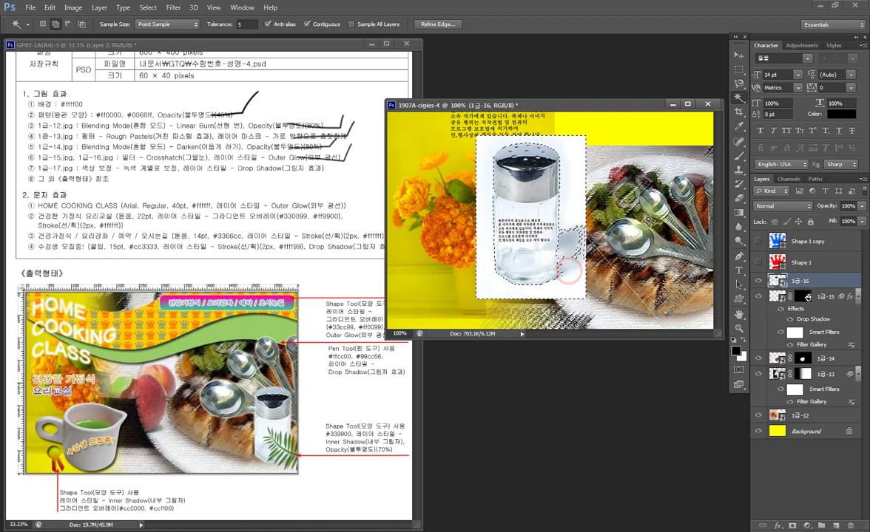
pyautogui.moveTo(739, 96); pyautogui.dragTo(782, 105)
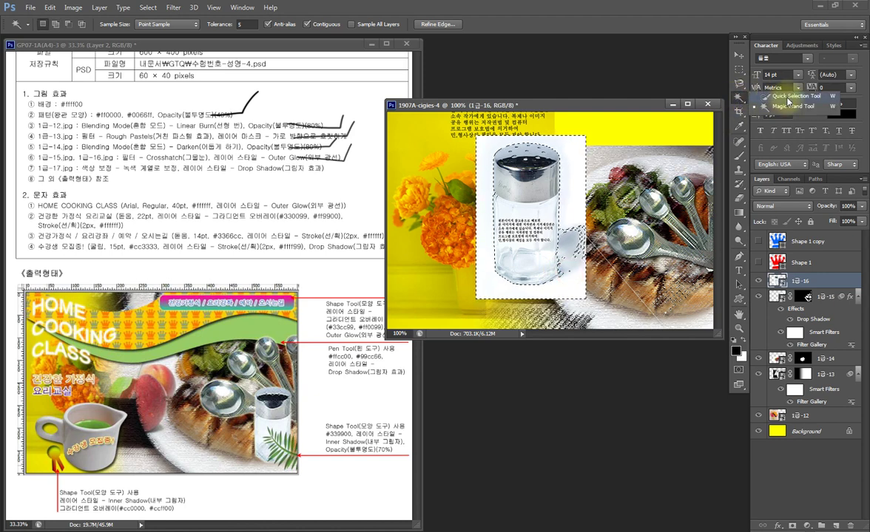
pyautogui.click(789, 97)
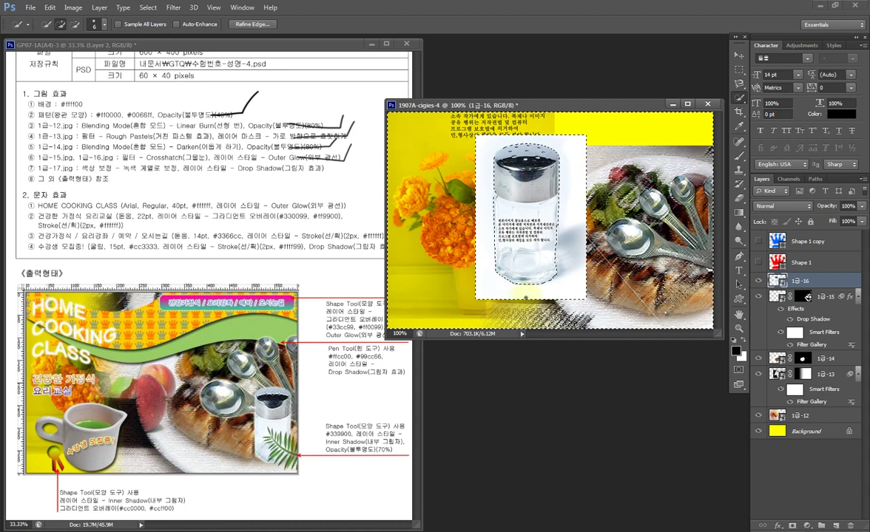
pyautogui.click(791, 525)
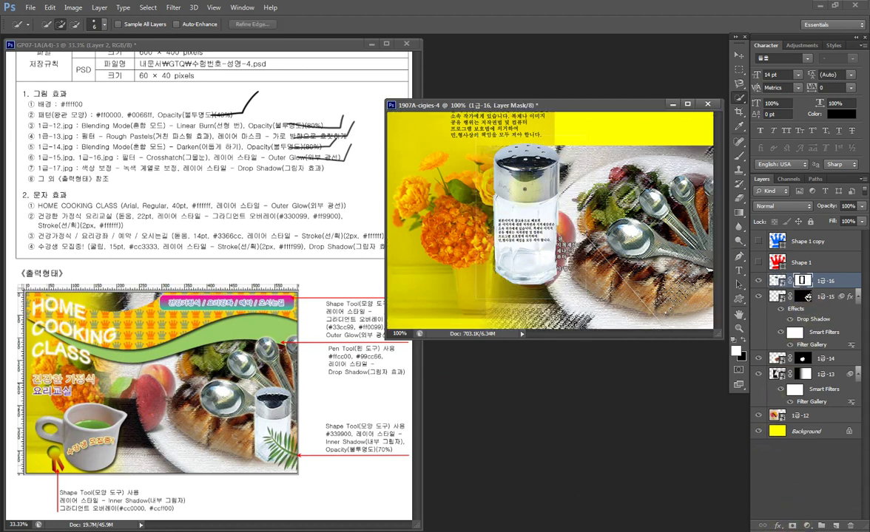
# Copy the Drop Shadow and Crosshatch smart filter from spoons layer 1급-15 onto shaker layer 1급-16
pyautogui.press('v')
pyautogui.hotkey('ctrl', '2')
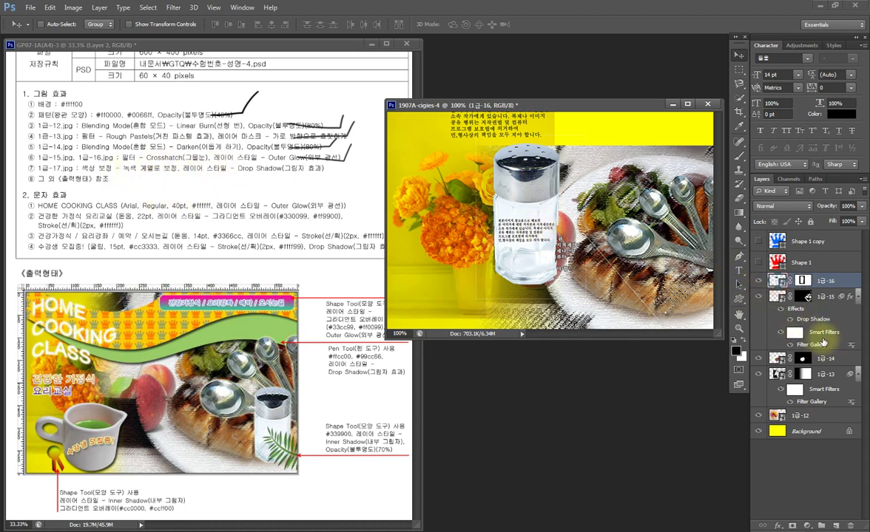
pyautogui.click(820, 343)
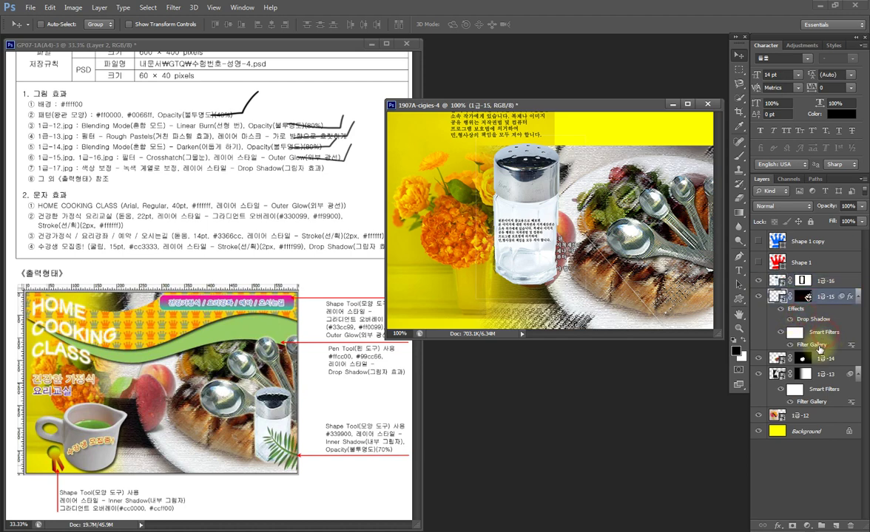
pyautogui.moveTo(798, 313); pyautogui.dragTo(783, 286)
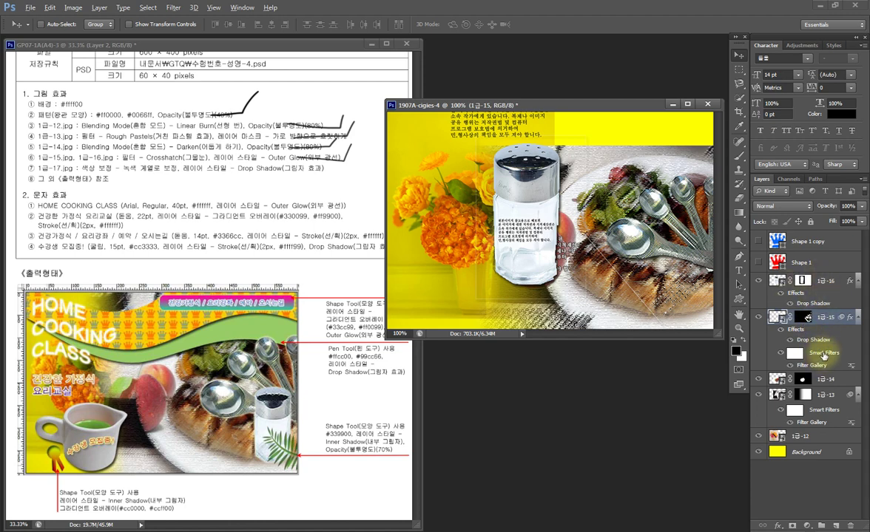
pyautogui.moveTo(824, 354); pyautogui.dragTo(784, 281)
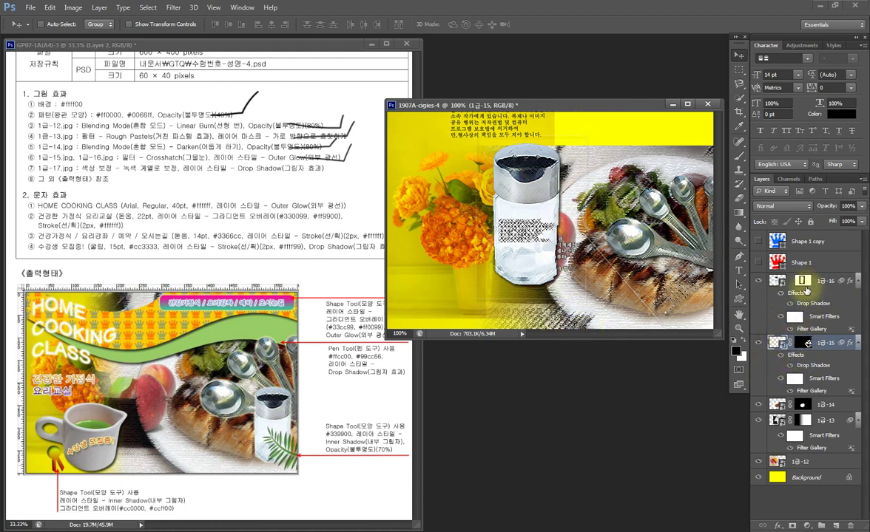
pyautogui.click(802, 280)
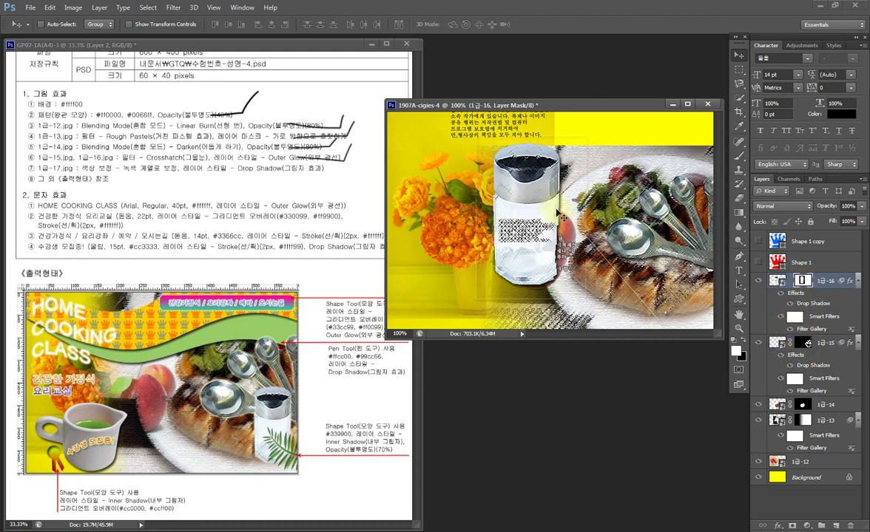
# Select rectangular strips over the plate, top caption, flowers and the area below the shaker
pyautogui.press('m')
pyautogui.moveTo(576, 125); pyautogui.dragTo(604, 320)
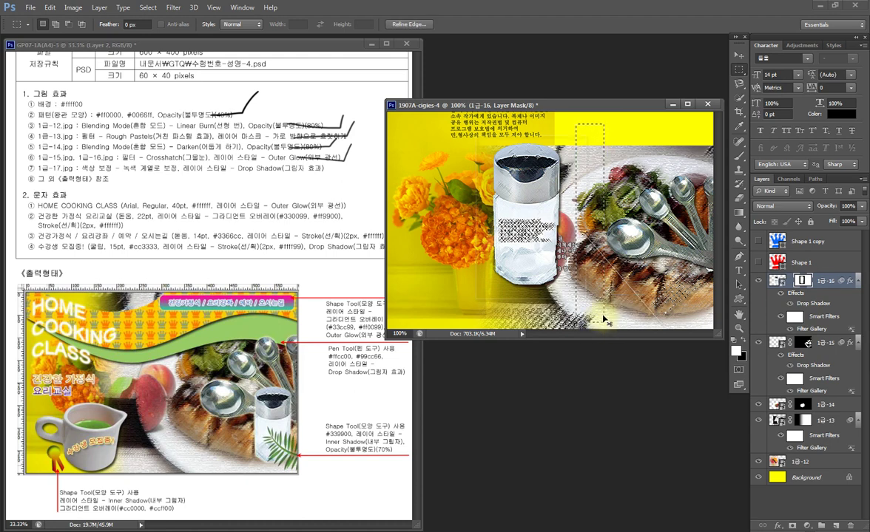
pyautogui.moveTo(396, 115); pyautogui.dragTo(644, 138)
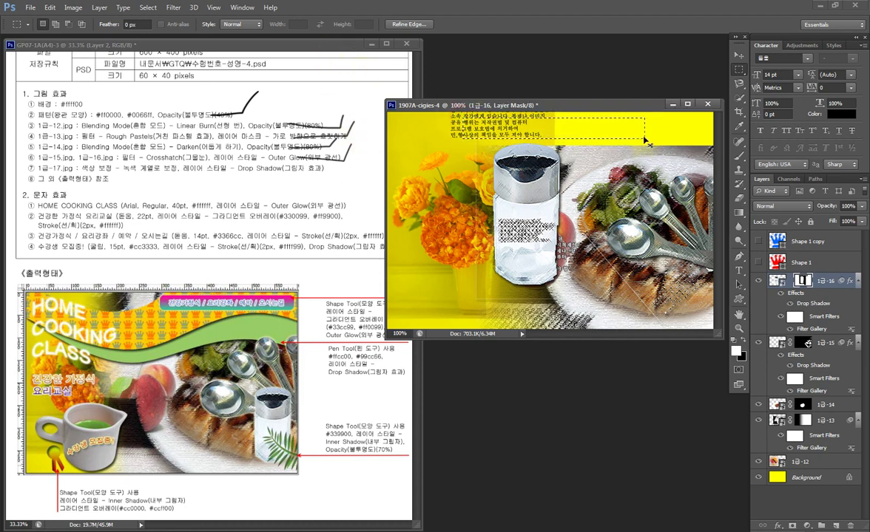
pyautogui.moveTo(449, 115); pyautogui.dragTo(486, 322)
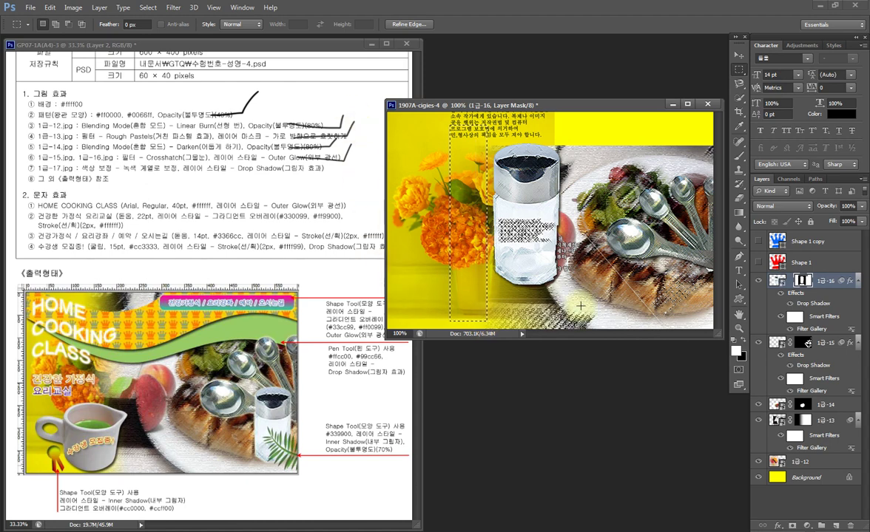
pyautogui.moveTo(588, 287); pyautogui.dragTo(478, 311)
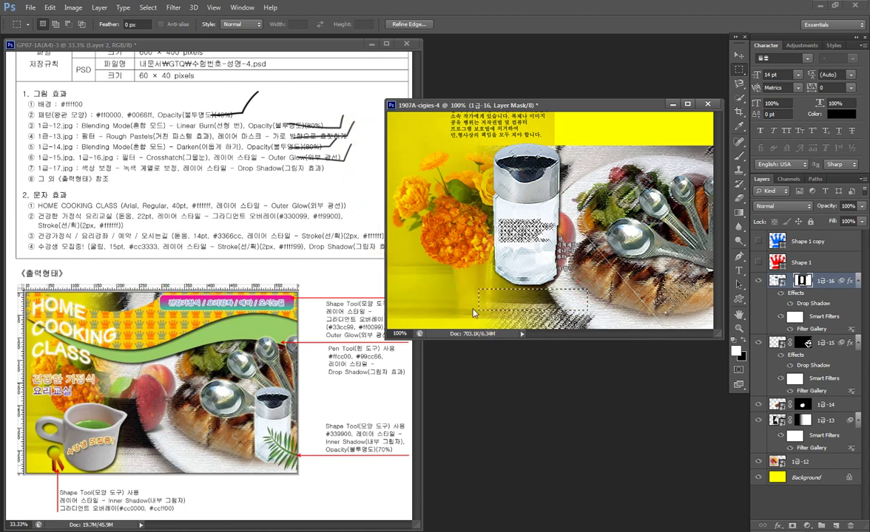
pyautogui.click(803, 342)
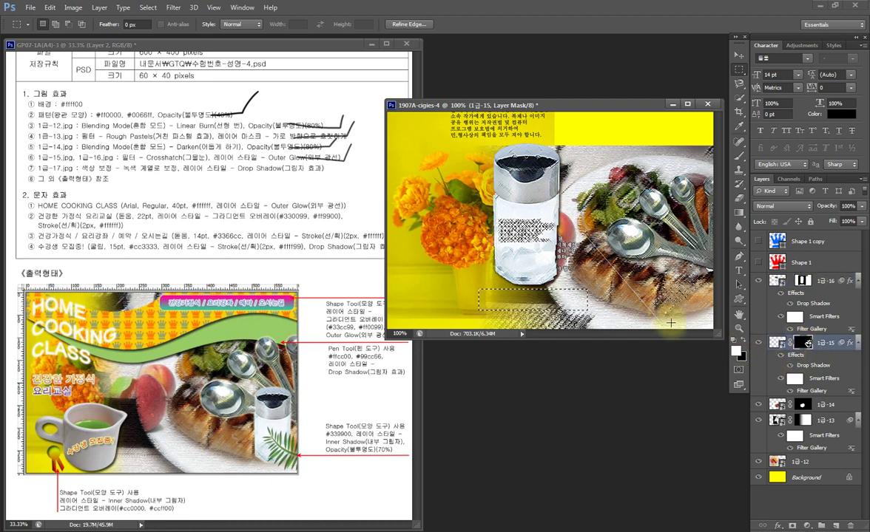
# Trim leftover backdrop on the 1급-15 mask with a Polygonal Lasso outline near the lower right
pyautogui.press('l')
pyautogui.rightClick(739, 83)
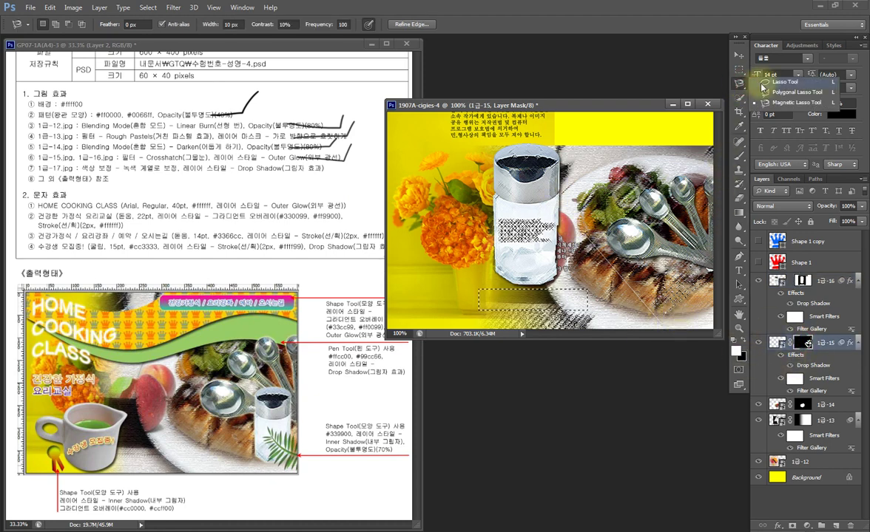
pyautogui.click(792, 92)
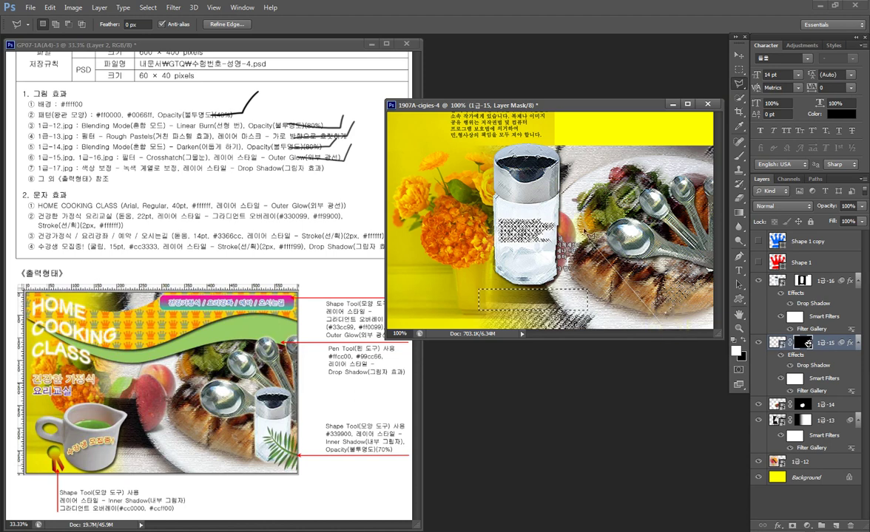
pyautogui.click(601, 235)
pyautogui.click(666, 309)
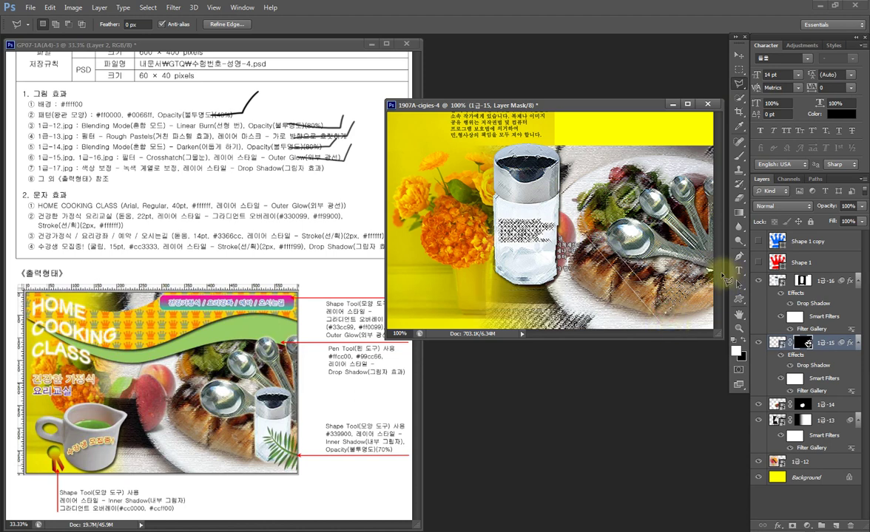
pyautogui.click(714, 326)
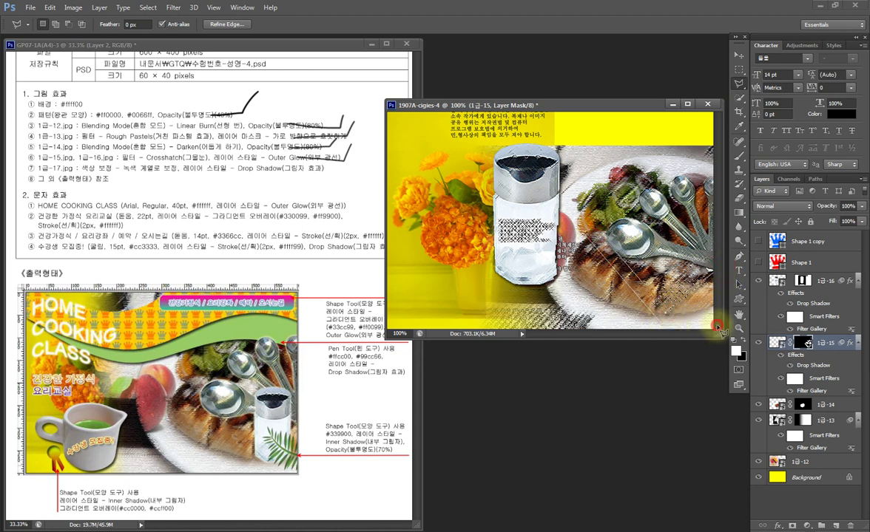
pyautogui.click(657, 327)
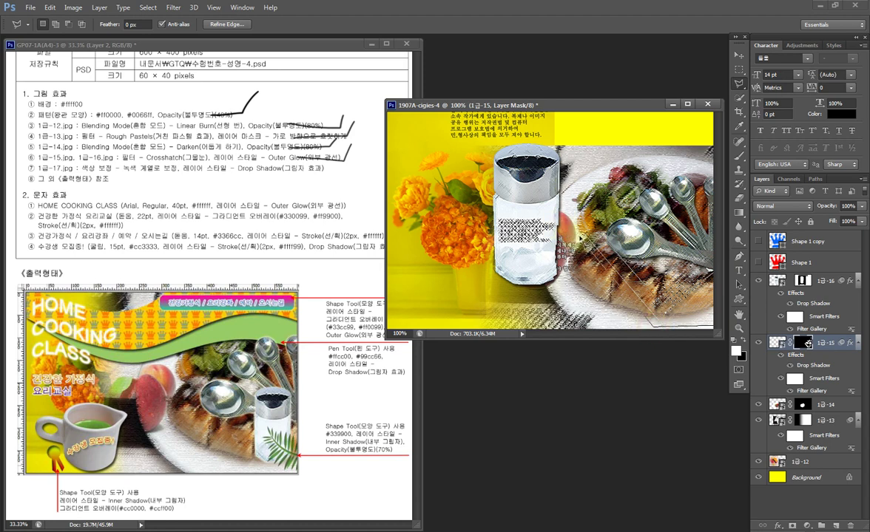
pyautogui.click(596, 199)
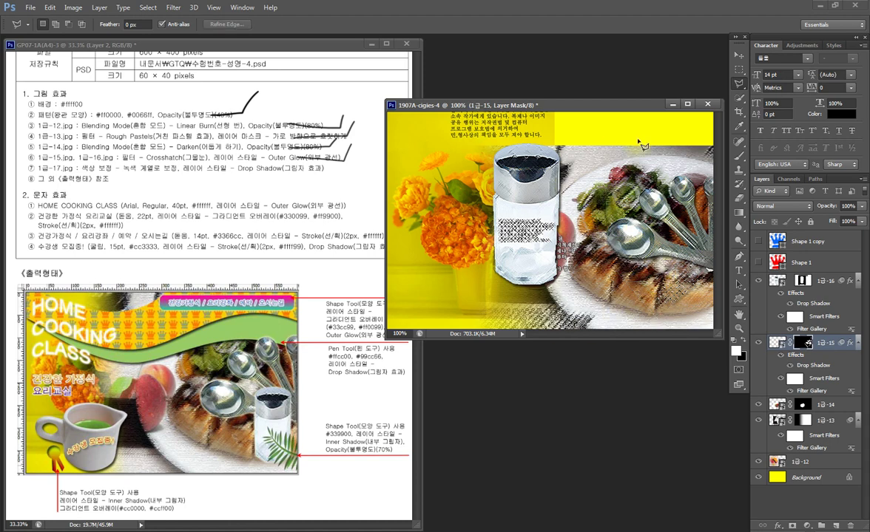
pyautogui.click(777, 281)
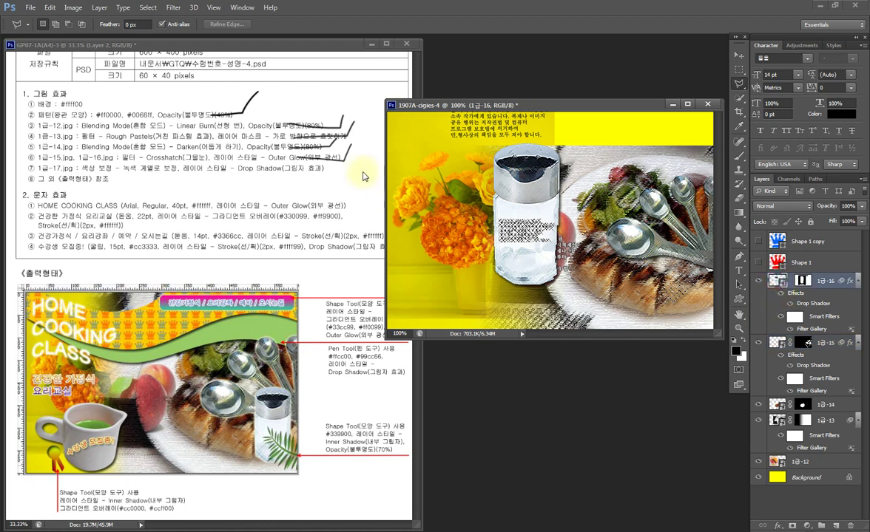
# Move the salt shaker right and scale it to about 60% at the lower right beside the spoons
pyautogui.press('v')
pyautogui.moveTo(481, 196)
pyautogui.mouseDown()
pyautogui.moveTo(666, 218)
pyautogui.moveTo(529, 203)
pyautogui.moveTo(652, 248)
pyautogui.mouseUp()
pyautogui.hotkey('ctrl', 't')
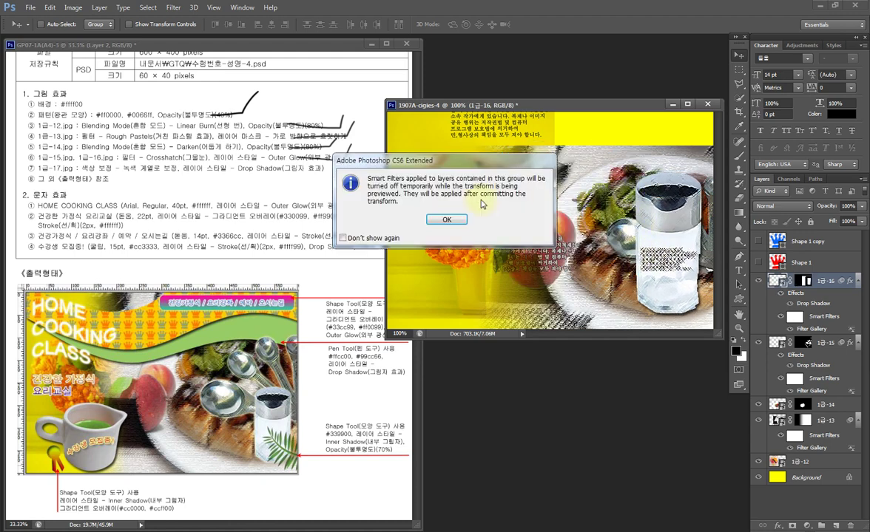
pyautogui.click(446, 220)
pyautogui.moveTo(562, 146)
pyautogui.mouseDown()
pyautogui.moveTo(659, 194)
pyautogui.moveTo(667, 240)
pyautogui.moveTo(646, 227)
pyautogui.mouseUp()
pyautogui.moveTo(682, 255); pyautogui.dragTo(687, 250)
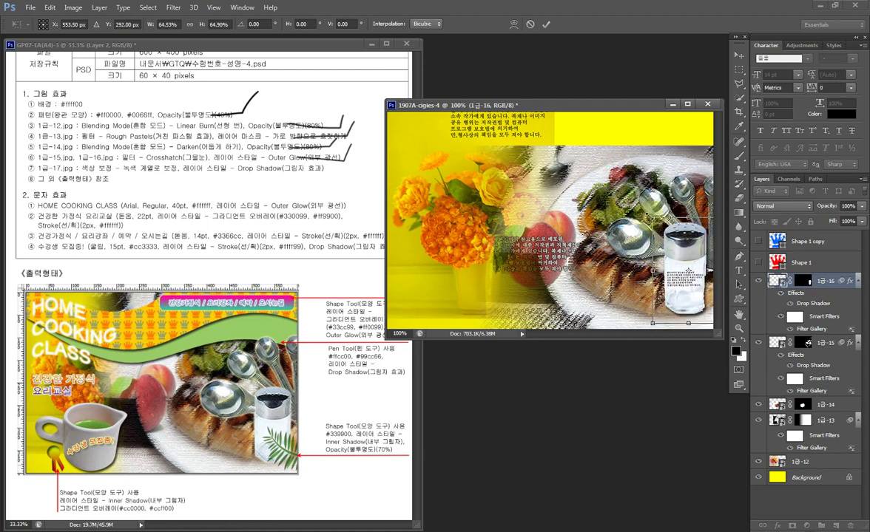
pyautogui.moveTo(652, 222); pyautogui.dragTo(657, 224)
pyautogui.moveTo(691, 253); pyautogui.dragTo(692, 254)
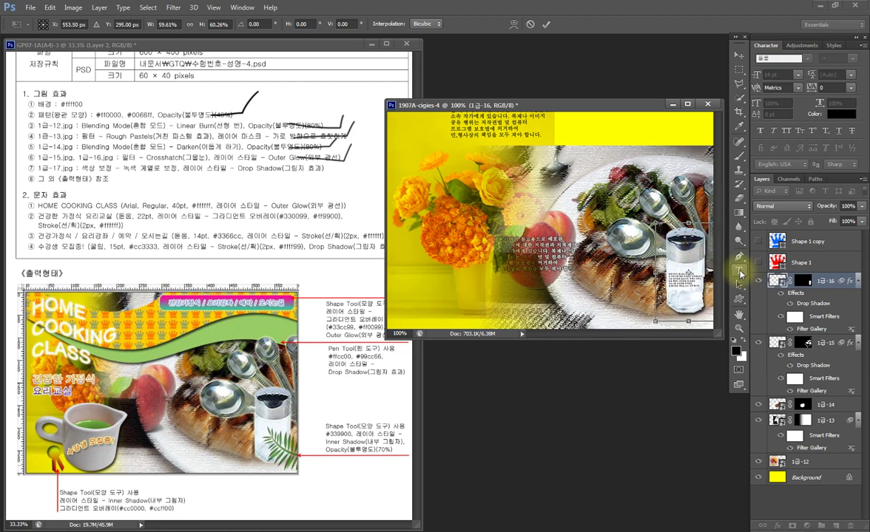
pyautogui.press('Return')
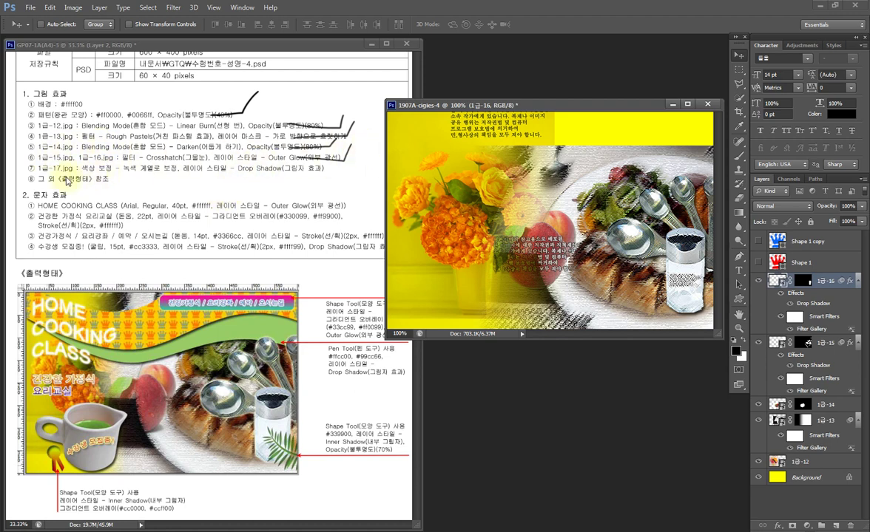
pyautogui.hotkey('alt', 'Tab')
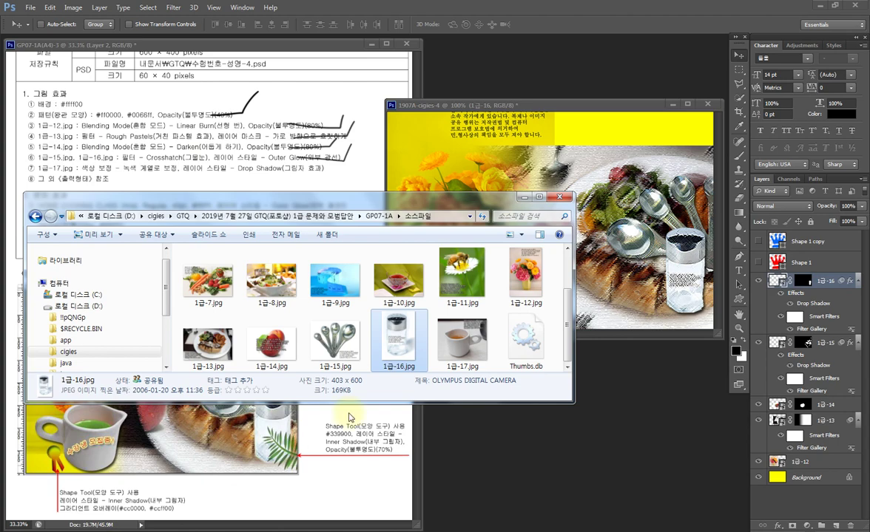
# Place 1급-17.jpg into the poster, scale it to about 75% and flip it horizontally
pyautogui.moveTo(628, 224); pyautogui.dragTo(617, 166)
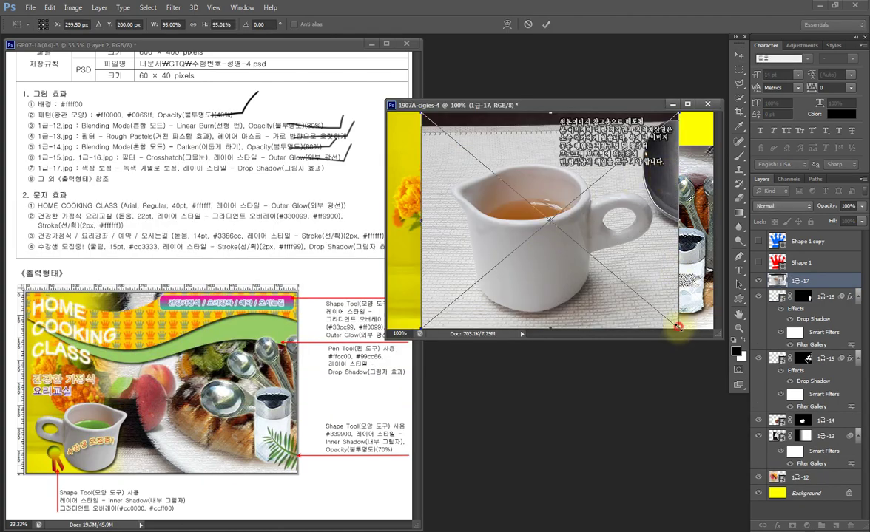
pyautogui.moveTo(678, 326); pyautogui.dragTo(623, 282)
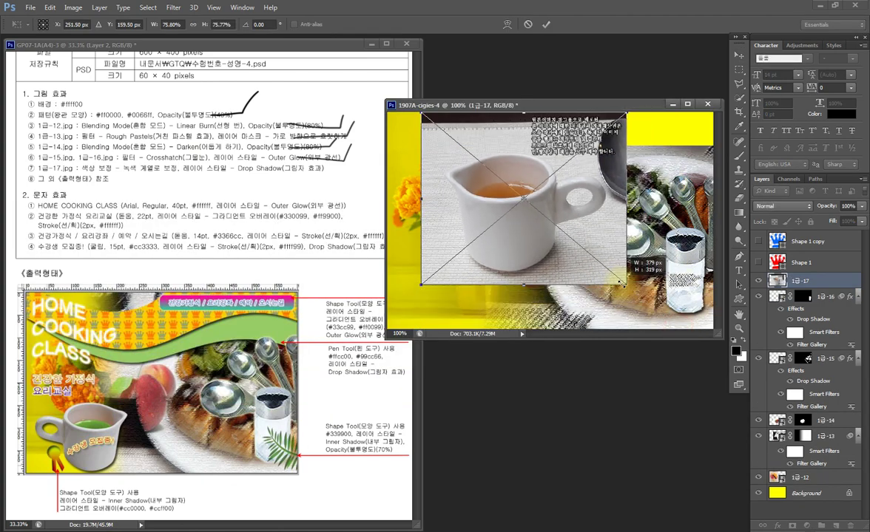
pyautogui.rightClick(588, 231)
pyautogui.click(583, 355)
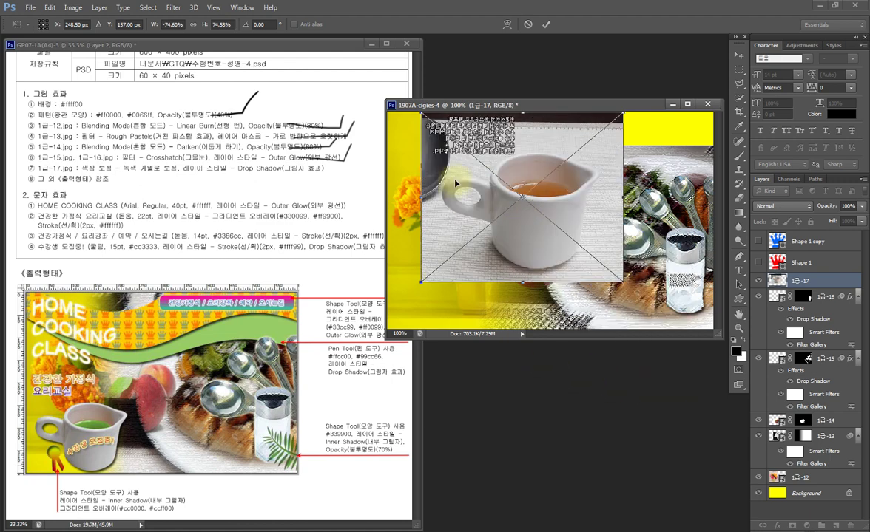
pyautogui.press('Return')
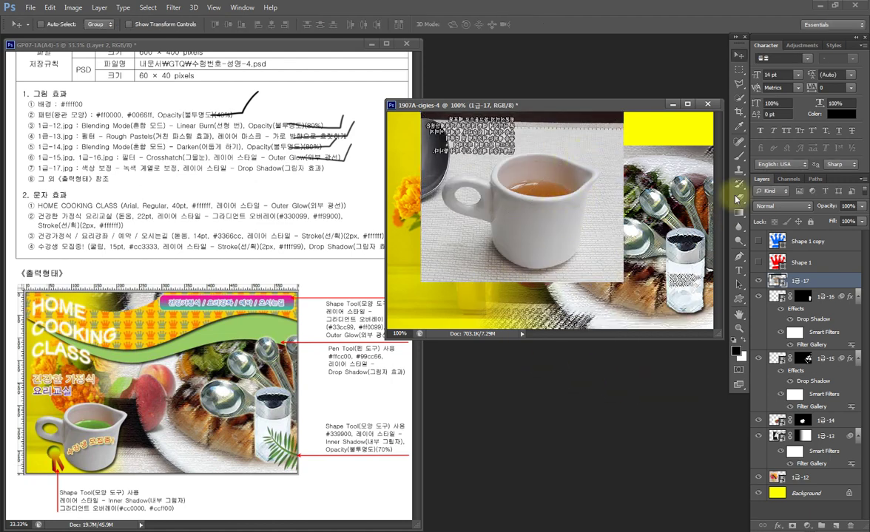
pyautogui.click(739, 87)
pyautogui.click(795, 102)
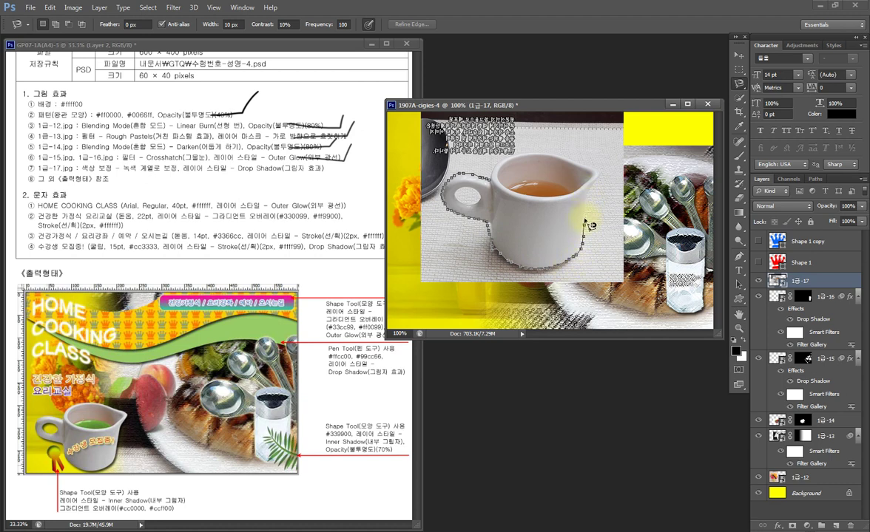
# Trace the cup with the Magnetic Lasso, subtract the handle hole, and mask away the background
pyautogui.click(588, 189)
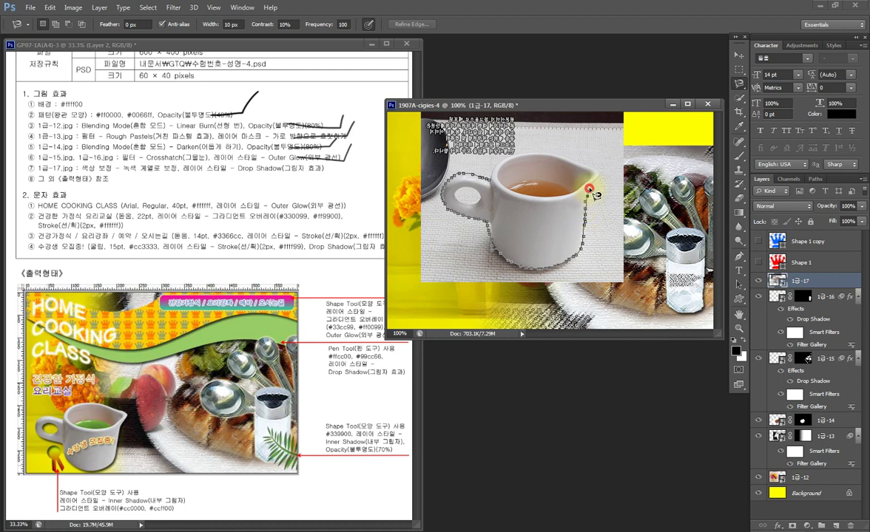
pyautogui.click(599, 176)
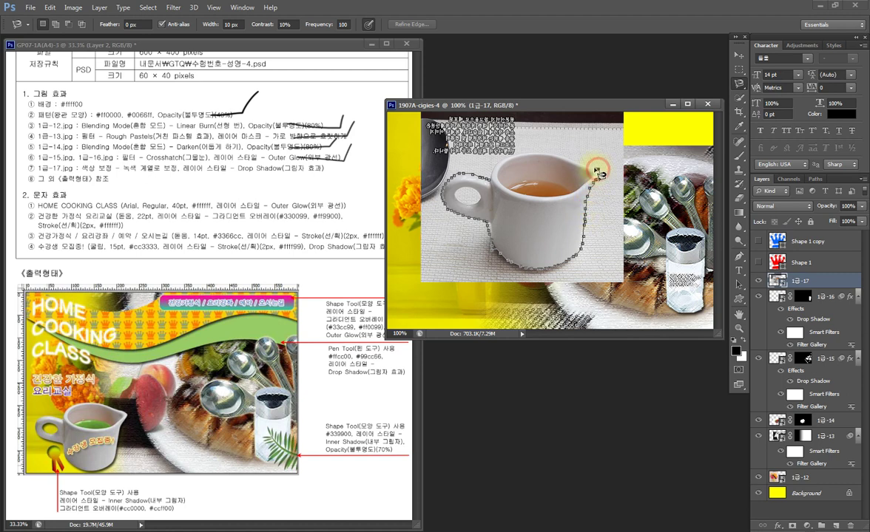
pyautogui.click(537, 152)
pyautogui.click(492, 164)
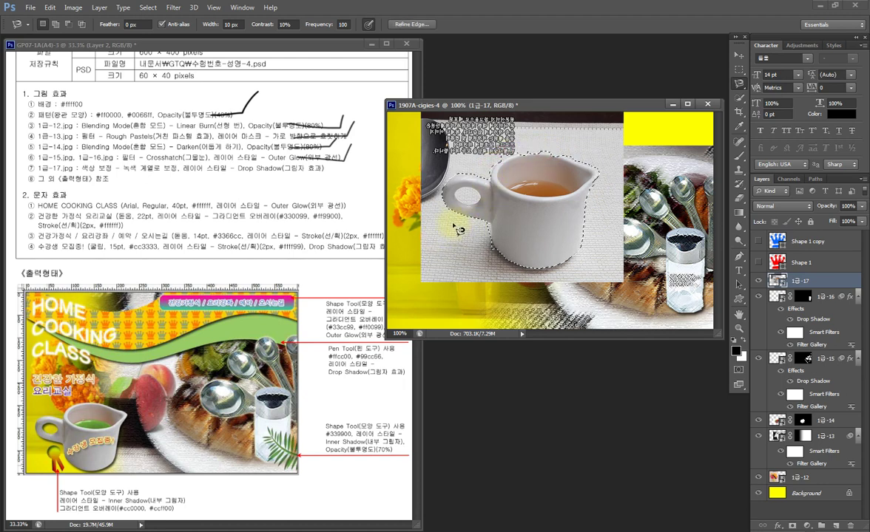
pyautogui.doubleClick(478, 201)
pyautogui.click(454, 195)
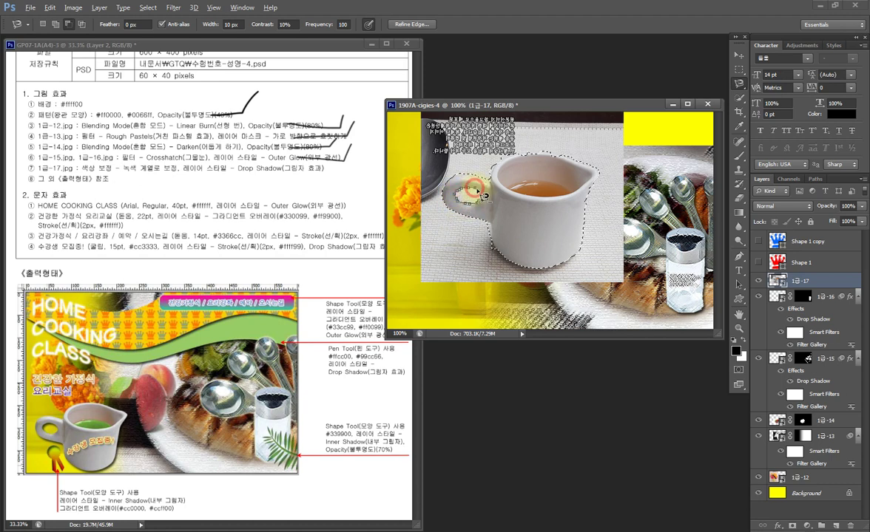
pyautogui.doubleClick(479, 198)
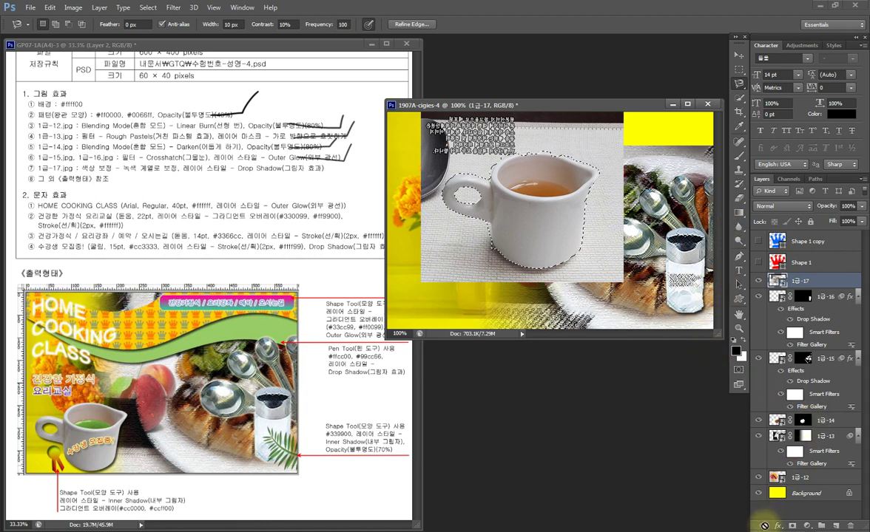
pyautogui.click(791, 525)
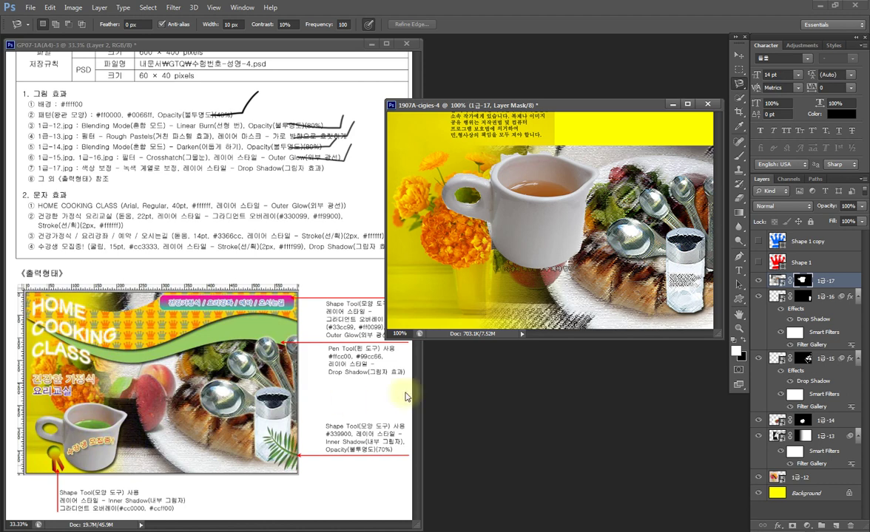
# Rasterize the 1급-17 cup layer
pyautogui.click(774, 279)
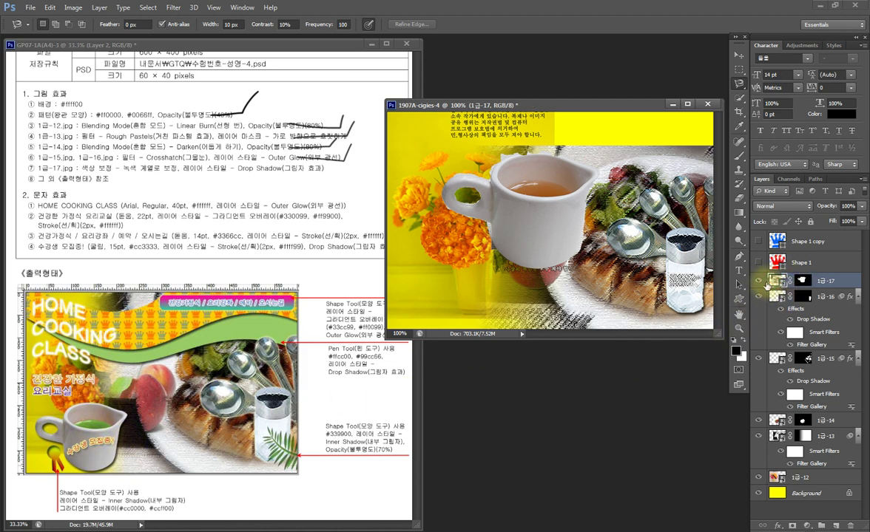
pyautogui.rightClick(843, 281)
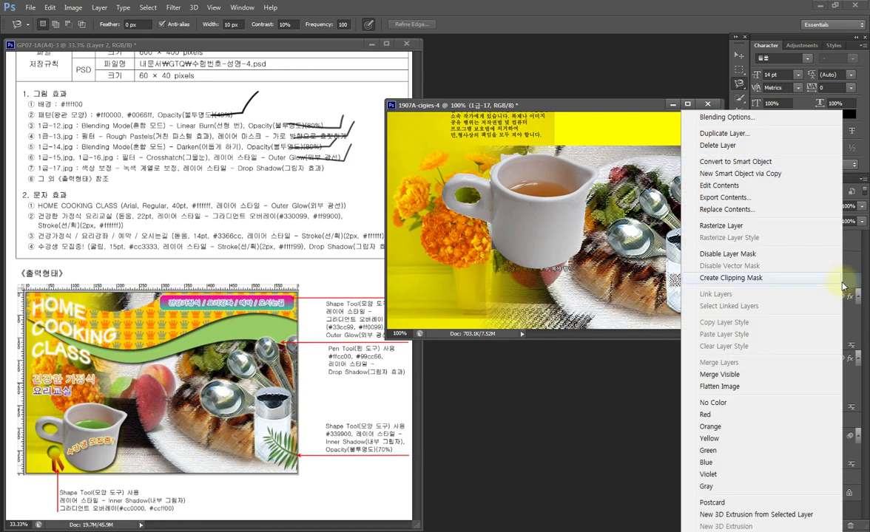
pyautogui.click(716, 226)
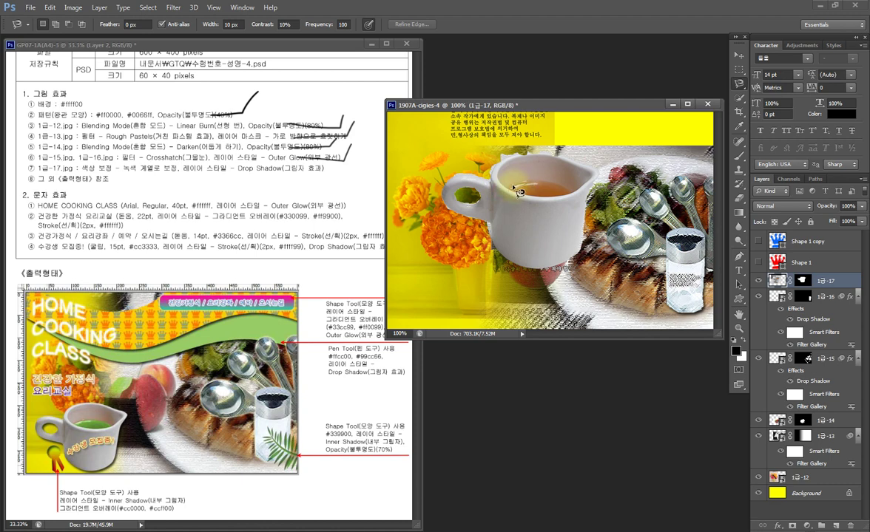
# Select the cup's liquid and turn it green with a Hue/Saturation hue shift of about +63
pyautogui.click(512, 184)
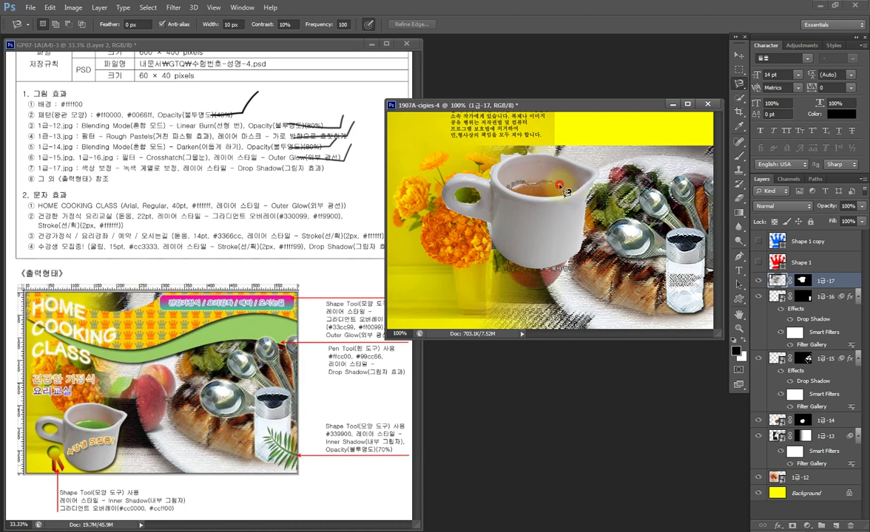
pyautogui.doubleClick(569, 193)
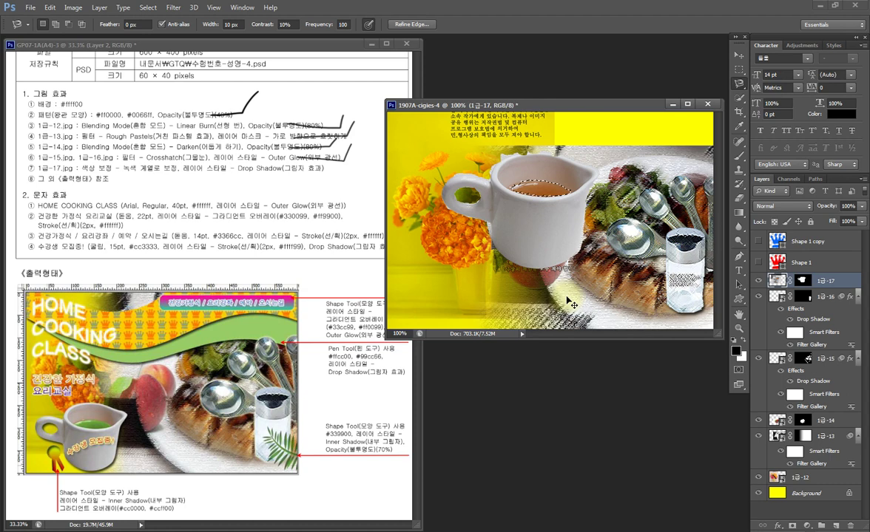
pyautogui.hotkey('ctrl', 'u')
pyautogui.moveTo(211, 107); pyautogui.dragTo(234, 111)
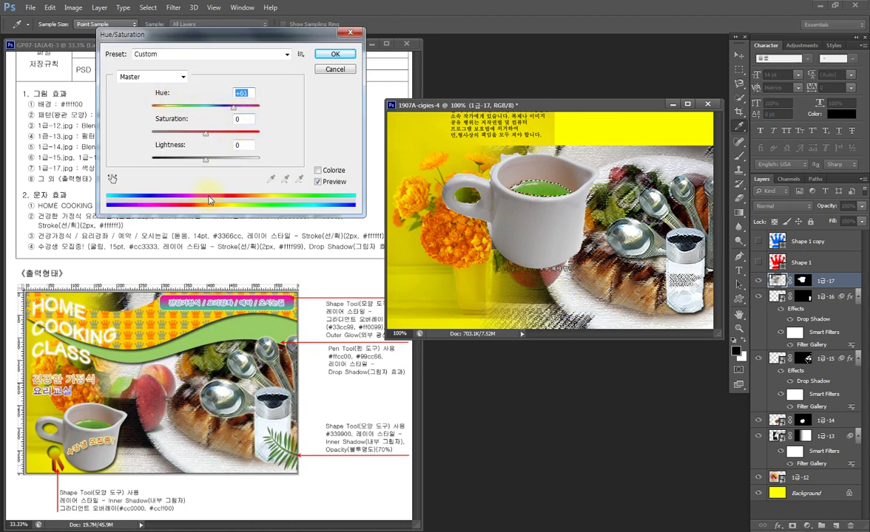
pyautogui.click(333, 54)
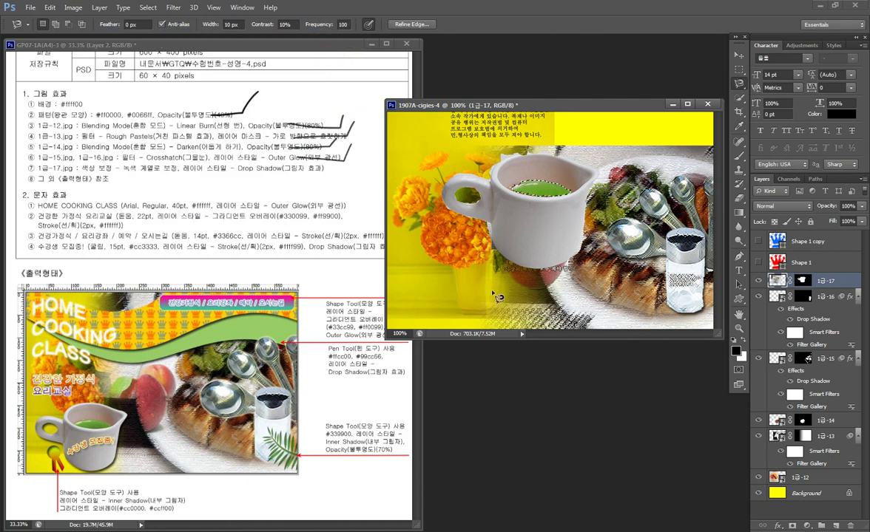
pyautogui.hotkey('ctrl', 'd')
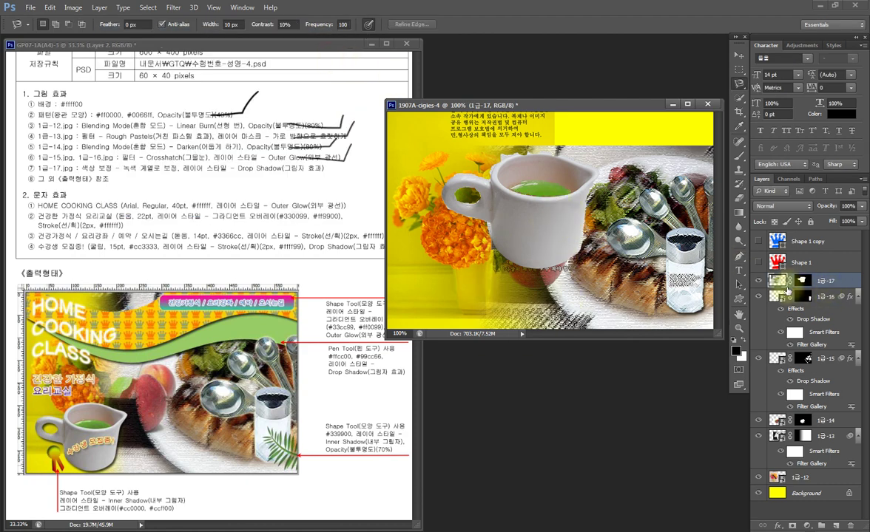
# Shrink the cup, rotate it about 3.9°, and move it to the poster's lower-left below the flowers
pyautogui.hotkey('ctrl', 't')
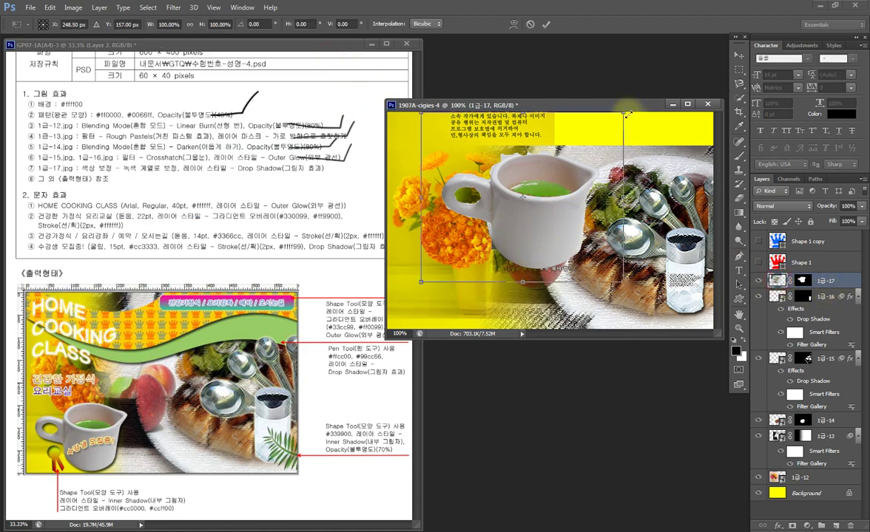
pyautogui.moveTo(626, 114); pyautogui.dragTo(558, 150)
pyautogui.moveTo(505, 259); pyautogui.dragTo(509, 300)
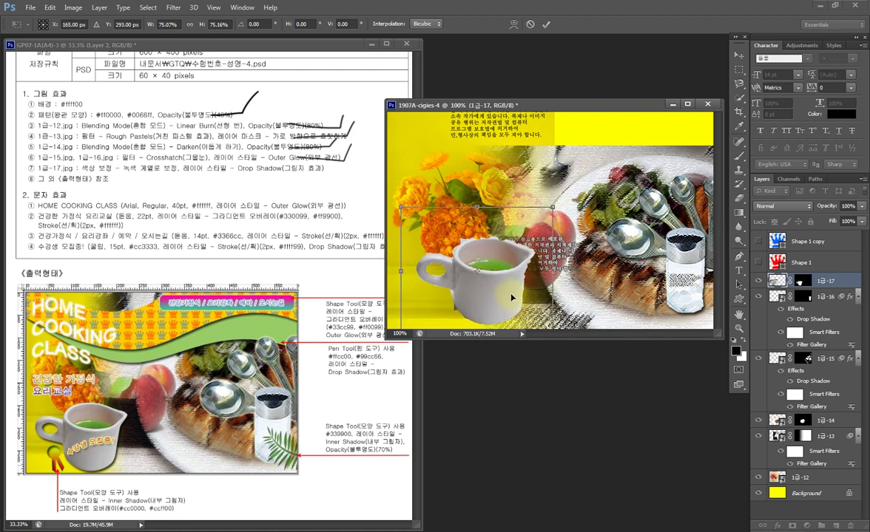
pyautogui.moveTo(561, 208); pyautogui.dragTo(567, 215)
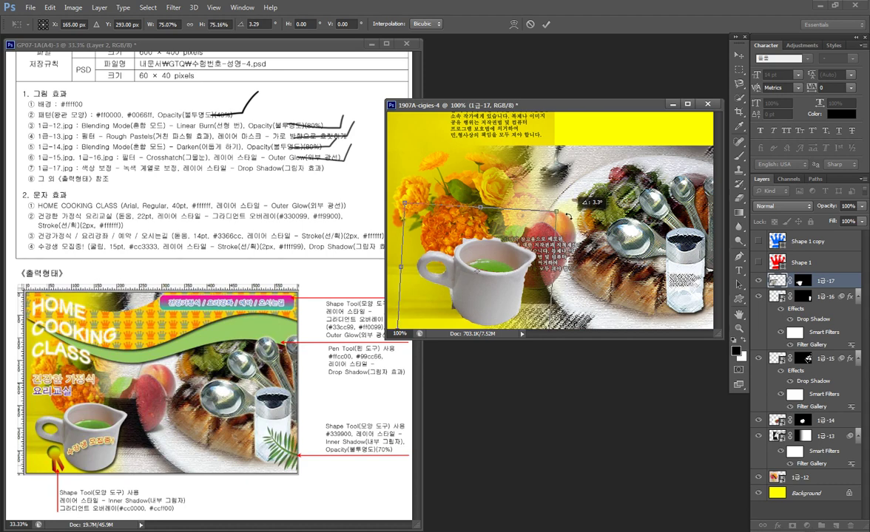
pyautogui.moveTo(509, 296); pyautogui.dragTo(491, 296)
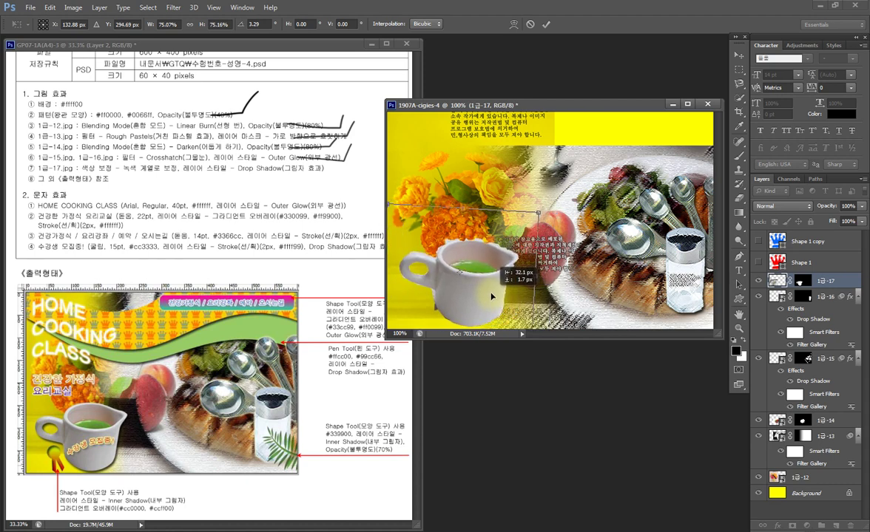
pyautogui.press('Return')
pyautogui.press('l')
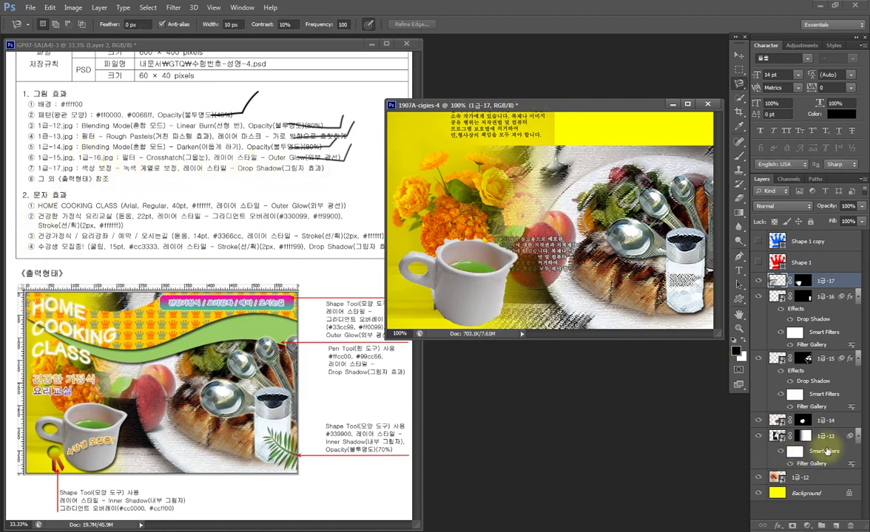
pyautogui.click(778, 525)
# Add a Drop Shadow to the 1급-17 cup layer and check the GP07 reference sheet
pyautogui.click(802, 513)
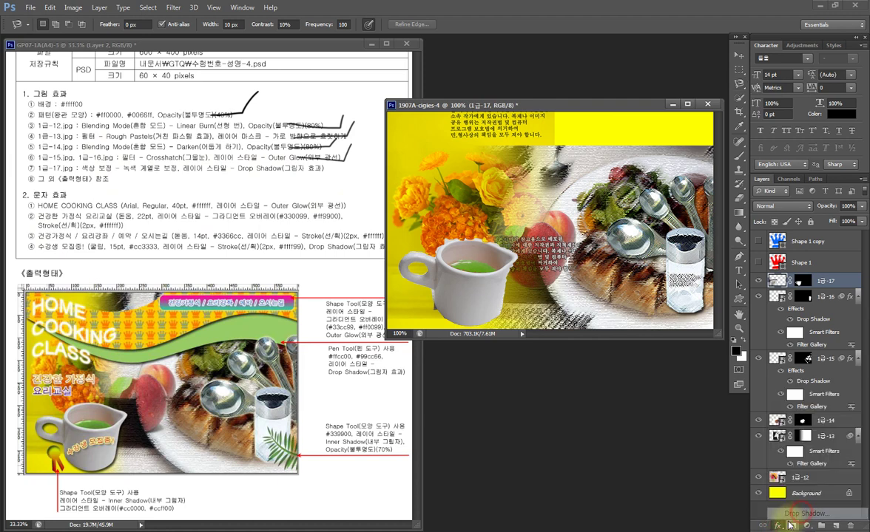
pyautogui.click(756, 271)
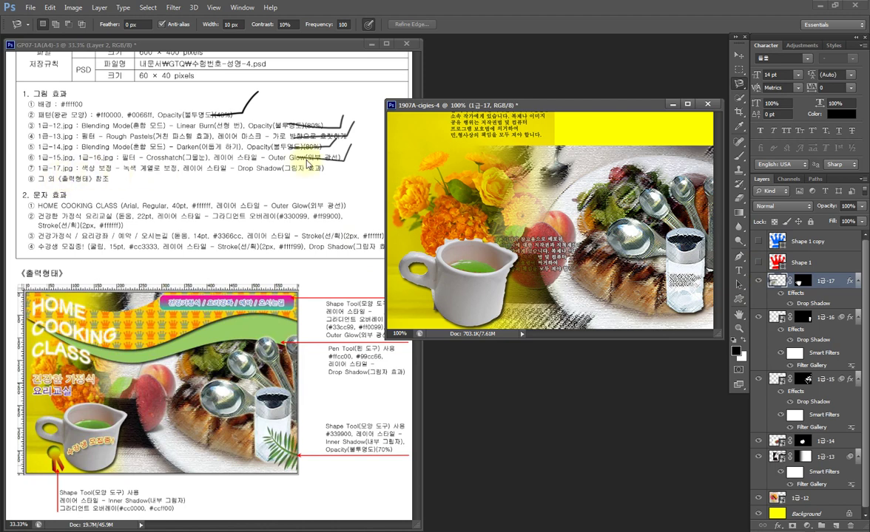
pyautogui.click(307, 190)
pyautogui.press('b')
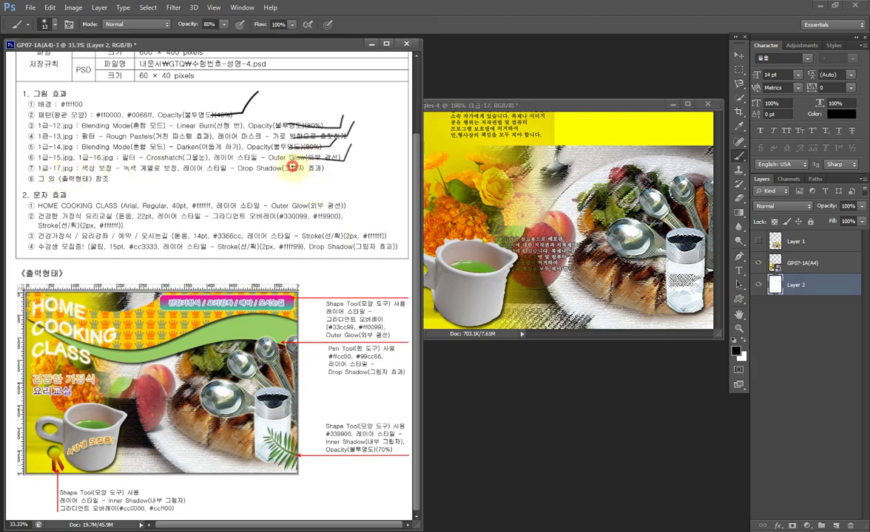
pyautogui.click(510, 109)
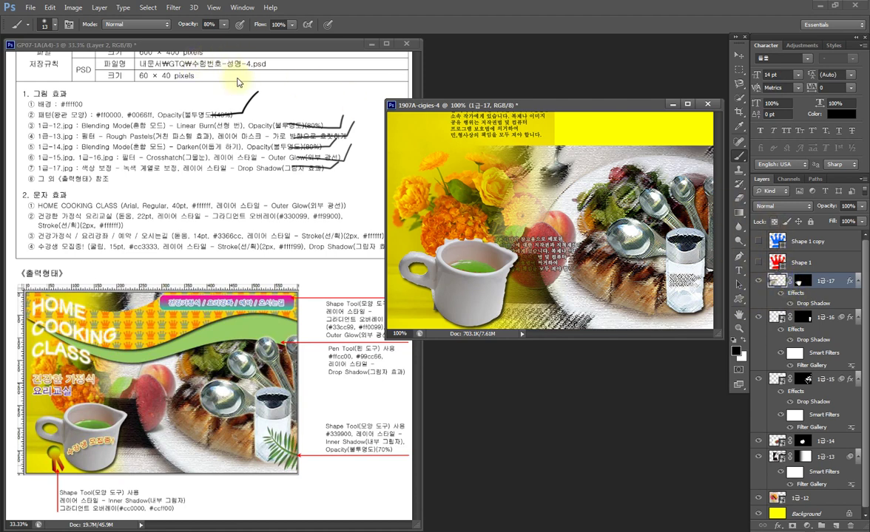
# Draw a closed wavy Pen shape across the poster's top, creating the black Shape 2 layer
pyautogui.press('p')
pyautogui.moveTo(384, 239); pyautogui.dragTo(325, 240)
pyautogui.moveTo(472, 108)
pyautogui.mouseDown()
pyautogui.moveTo(454, 82)
pyautogui.moveTo(455, 56)
pyautogui.mouseUp()
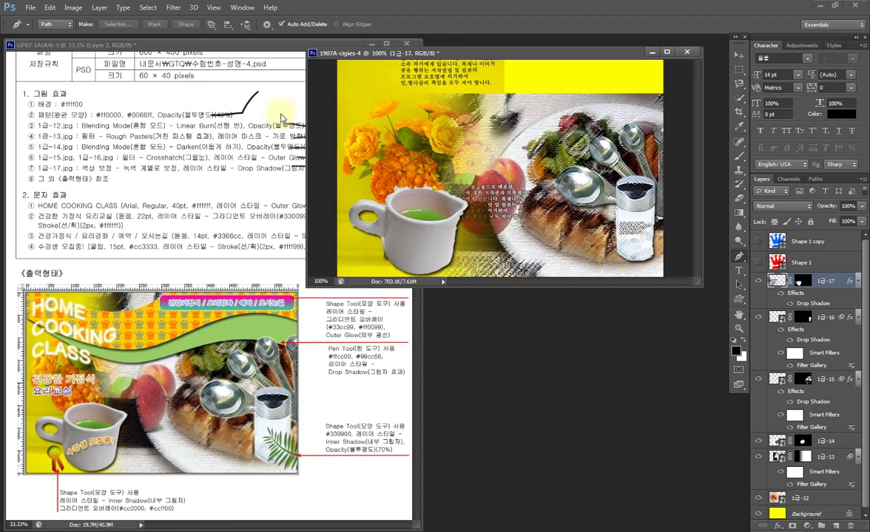
pyautogui.click(329, 87)
pyautogui.moveTo(447, 137); pyautogui.dragTo(497, 148)
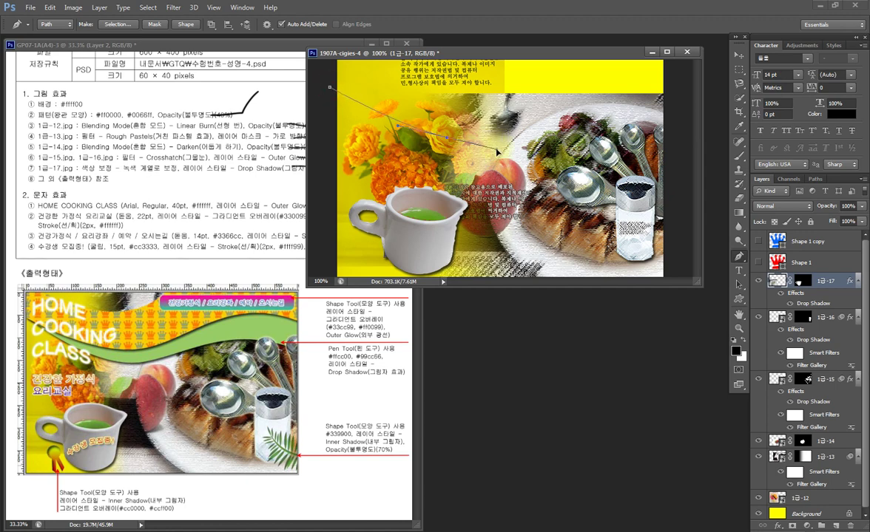
pyautogui.hotkey('ctrl', 'z')
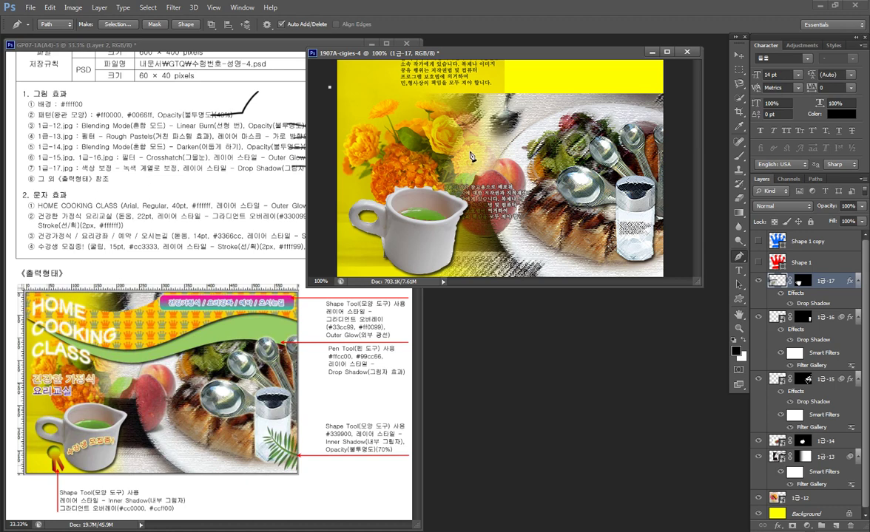
pyautogui.moveTo(468, 153); pyautogui.dragTo(524, 153)
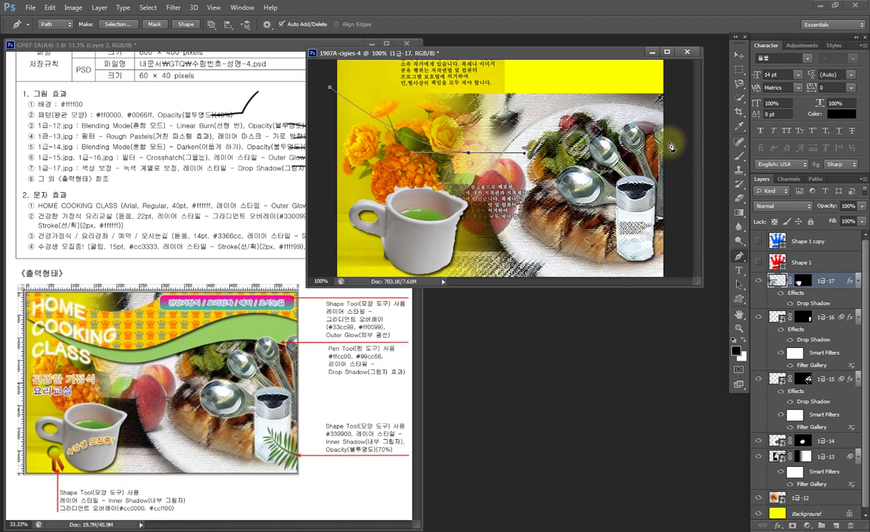
pyautogui.moveTo(670, 143)
pyautogui.mouseDown()
pyautogui.moveTo(744, 192)
pyautogui.moveTo(674, 146)
pyautogui.mouseUp()
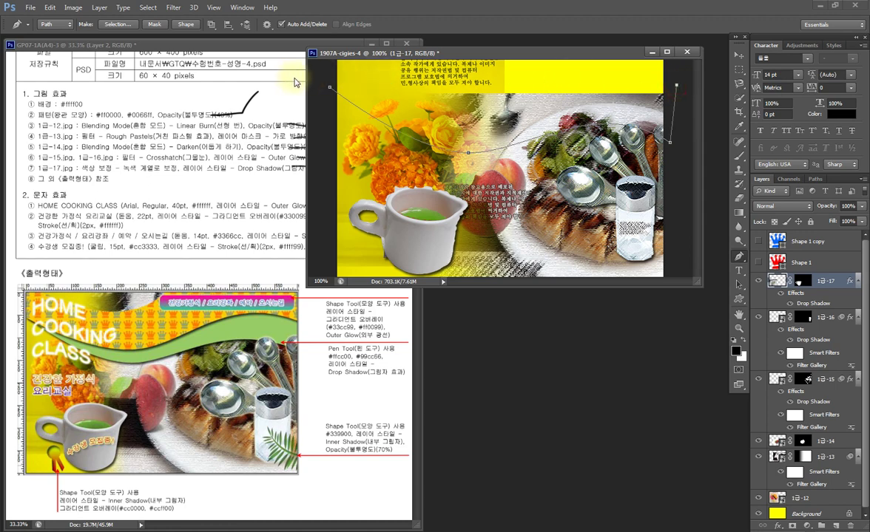
pyautogui.click(330, 80)
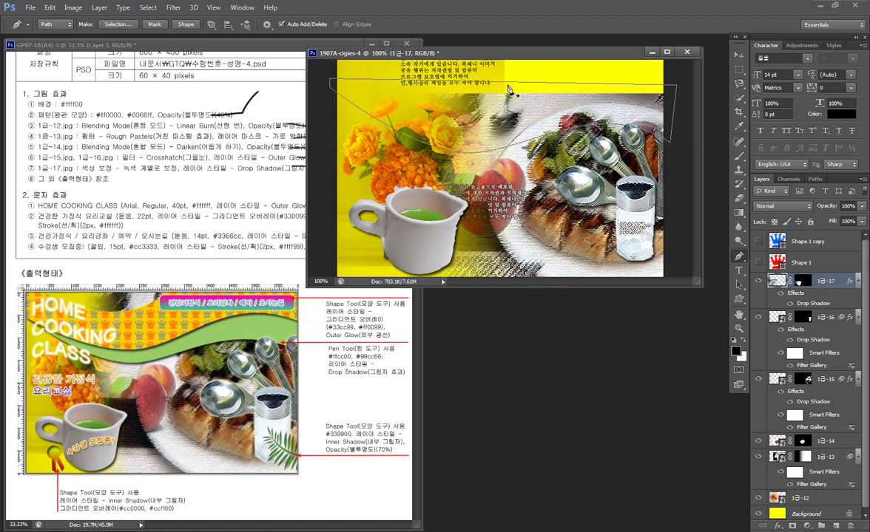
pyautogui.click(186, 24)
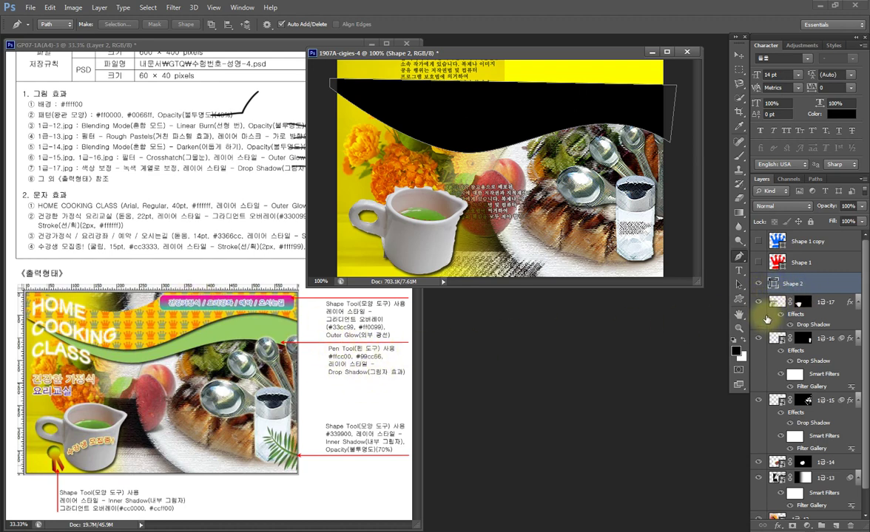
pyautogui.doubleClick(774, 285)
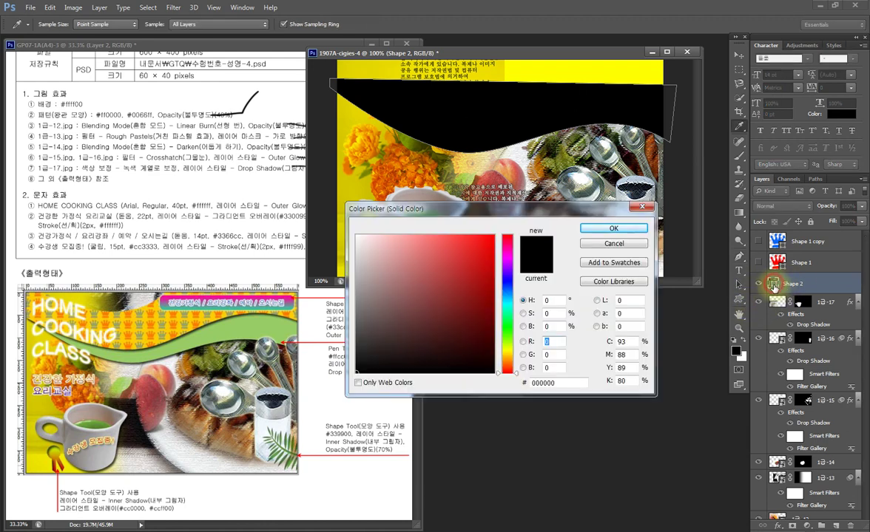
# Fill the Shape 2 wave with green #99cc66
pyautogui.write('ff')
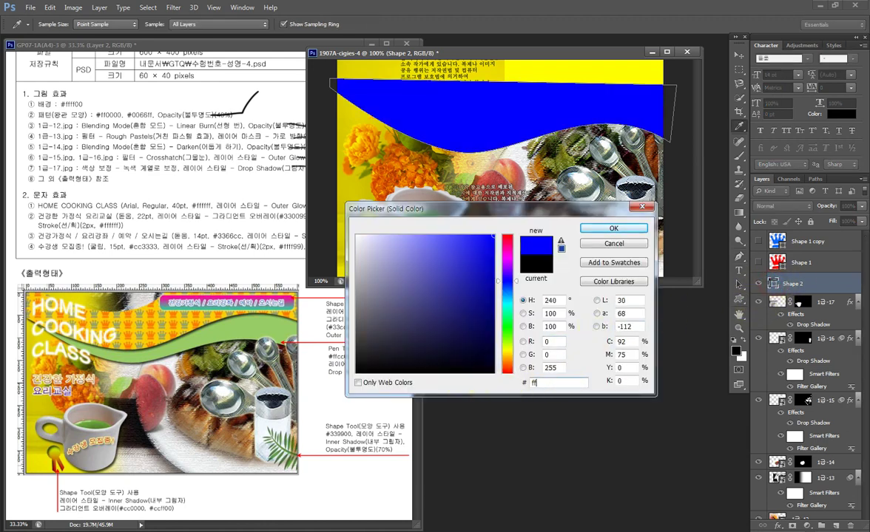
pyautogui.write('cc')
pyautogui.moveTo(458, 209); pyautogui.dragTo(506, 207)
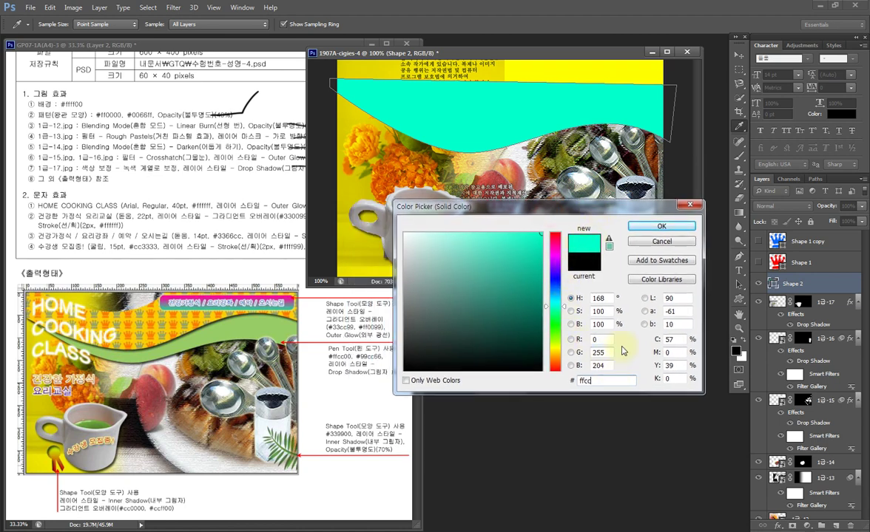
pyautogui.write('00')
pyautogui.press('BackSpace')
pyautogui.press('BackSpace')
pyautogui.press('BackSpace')
pyautogui.press('BackSpace')
pyautogui.press('BackSpace')
pyautogui.write('ff')
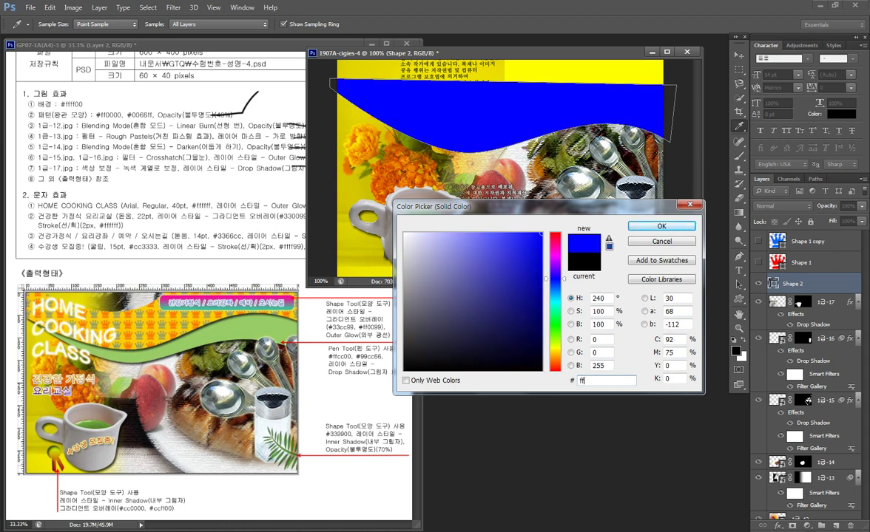
pyautogui.press('BackSpace')
pyautogui.press('BackSpace')
pyautogui.write('99cc66')
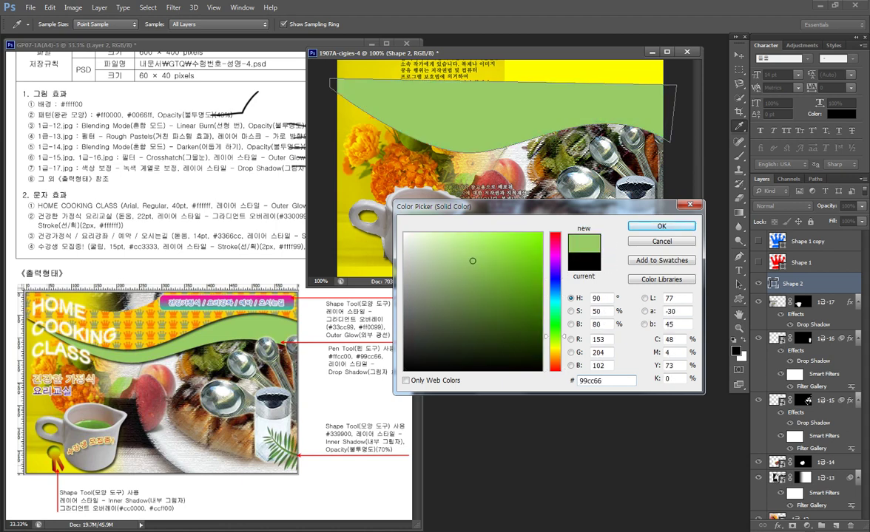
pyautogui.press('Return')
# Add a Drop Shadow effect to the Shape 2 wave
pyautogui.press('p')
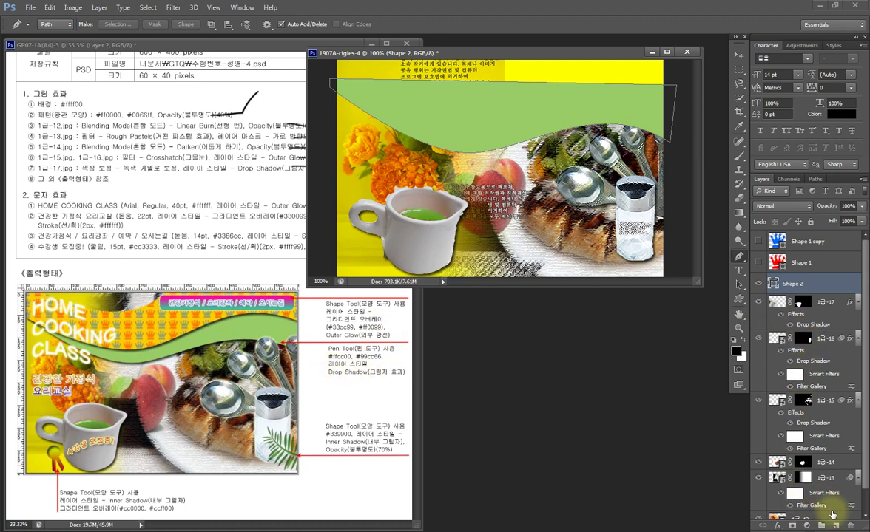
pyautogui.click(778, 526)
pyautogui.click(795, 517)
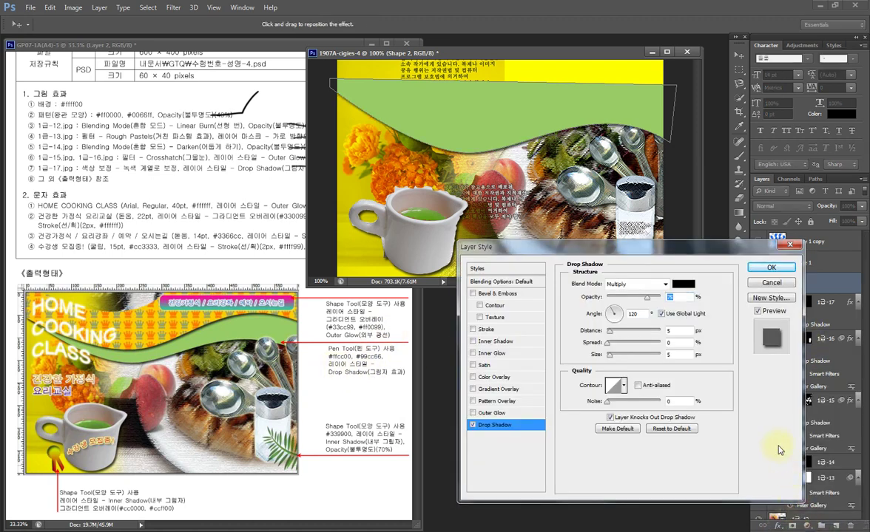
pyautogui.click(776, 268)
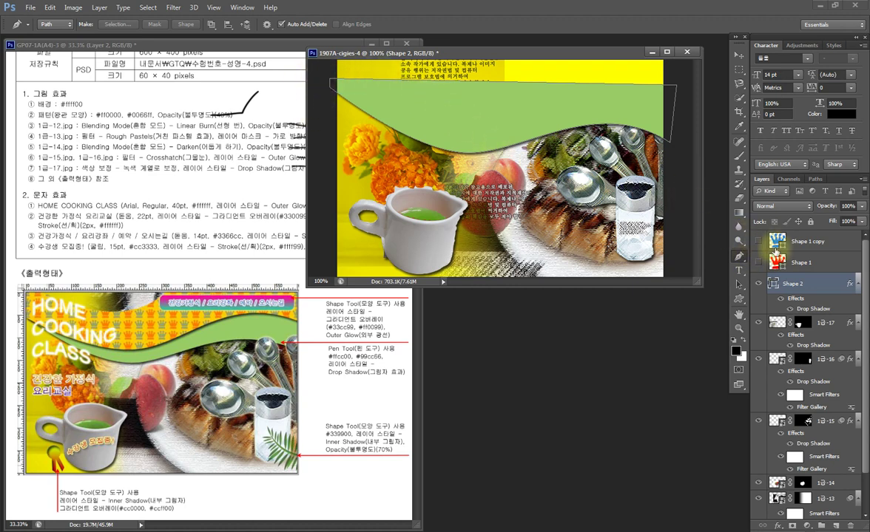
pyautogui.click(815, 179)
# Check the saved paths, then start the band outline top-left with a curve toward the middle
pyautogui.click(829, 251)
pyautogui.click(762, 179)
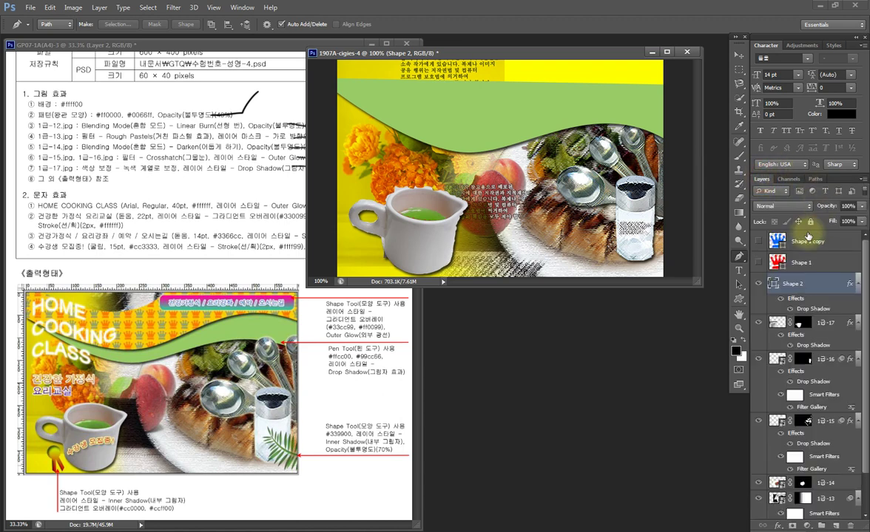
pyautogui.click(328, 88)
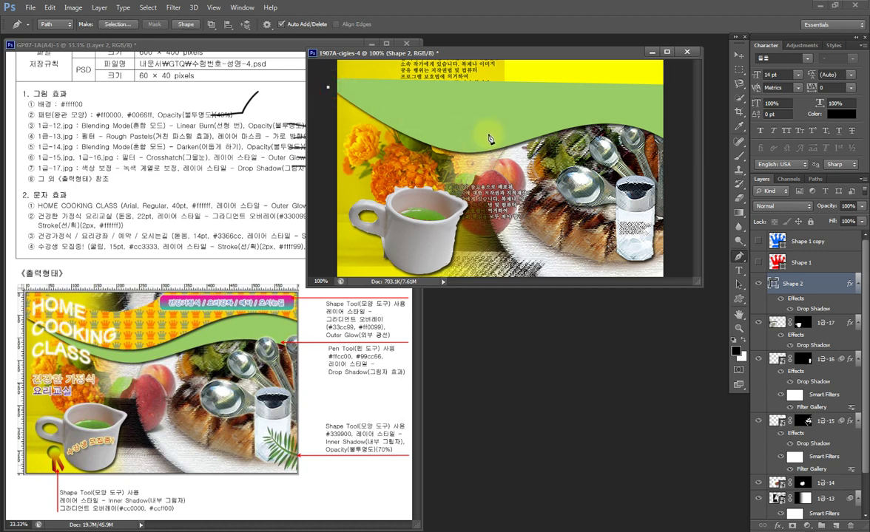
pyautogui.moveTo(479, 133); pyautogui.dragTo(566, 136)
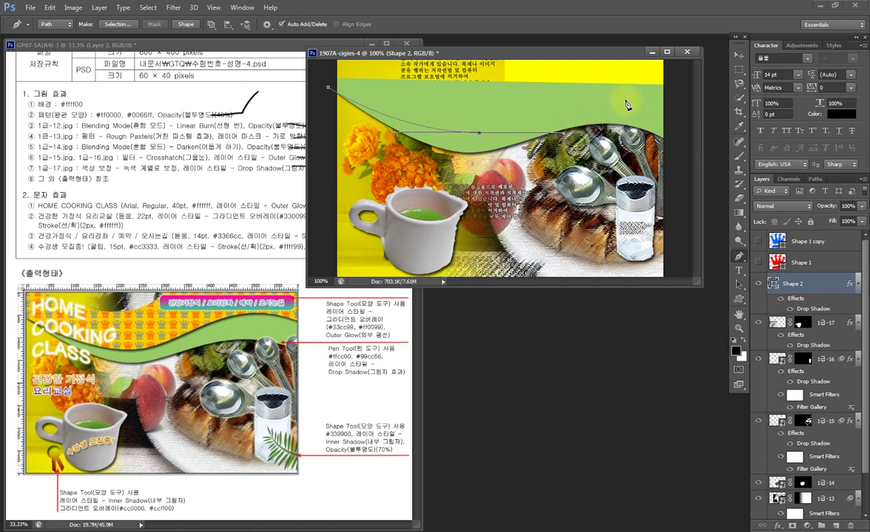
pyautogui.moveTo(618, 95); pyautogui.dragTo(752, 151)
pyautogui.hotkey('ctrl', 'z')
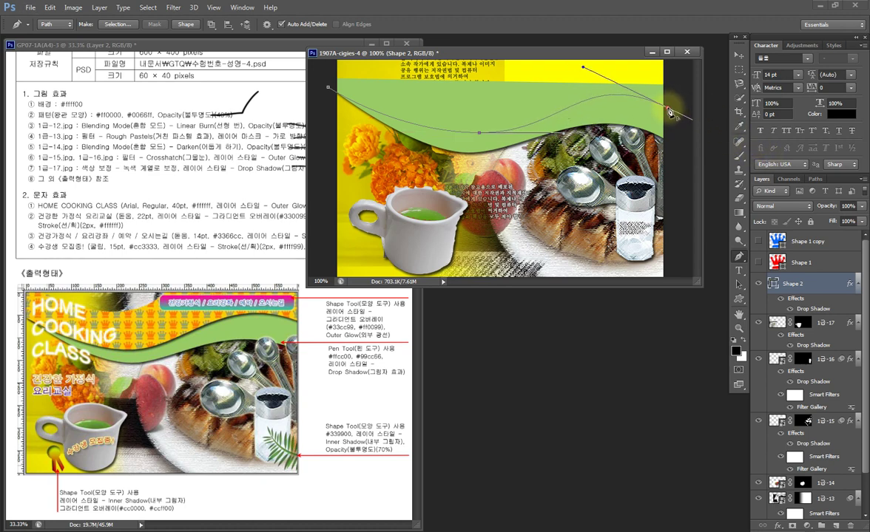
# Close the band outline along the top edge with a wavy bottom, creating shape layer Shape 3
pyautogui.moveTo(541, 289); pyautogui.dragTo(541, 329)
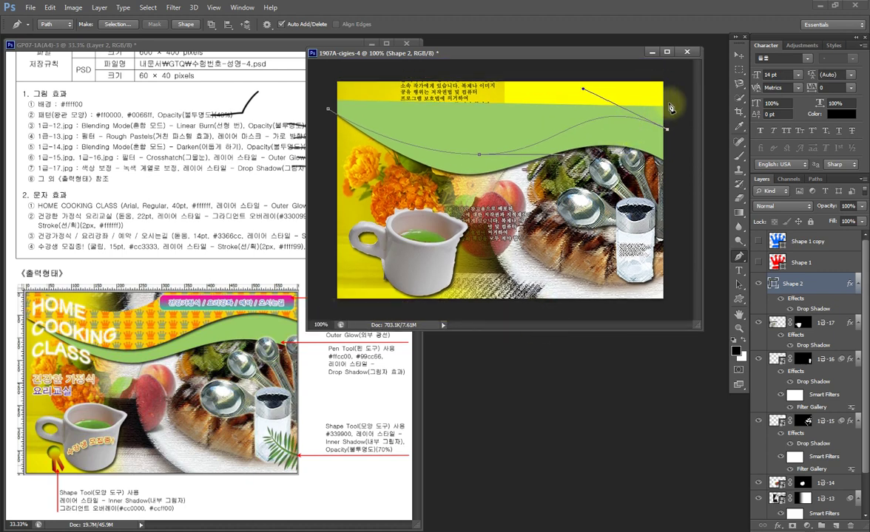
pyautogui.click(671, 74)
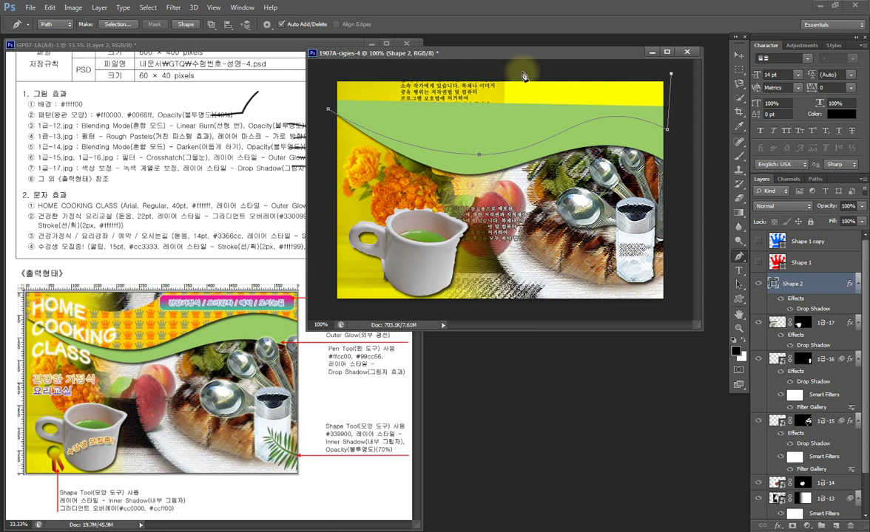
pyautogui.click(543, 74)
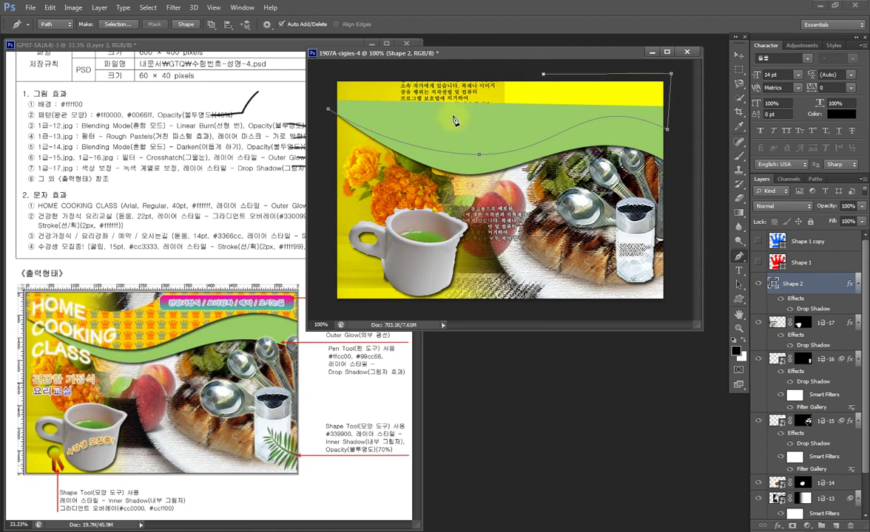
pyautogui.hotkey('ctrl', 'z')
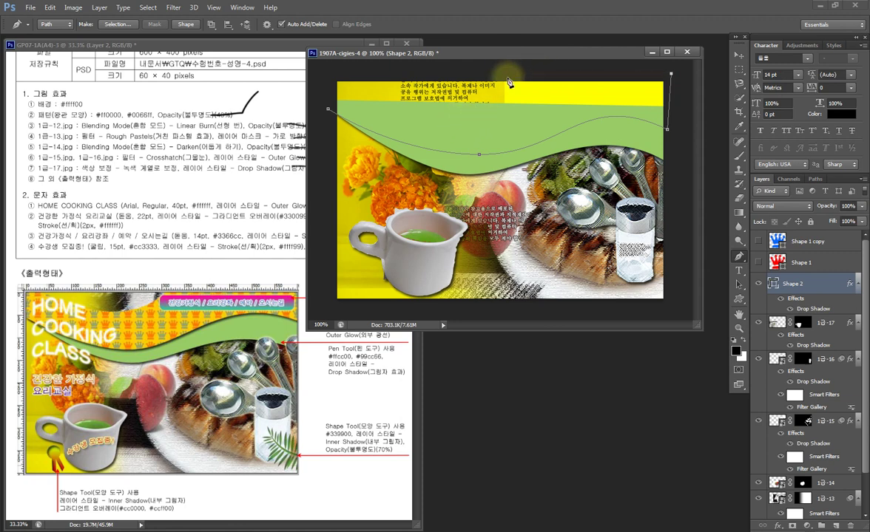
pyautogui.click(509, 74)
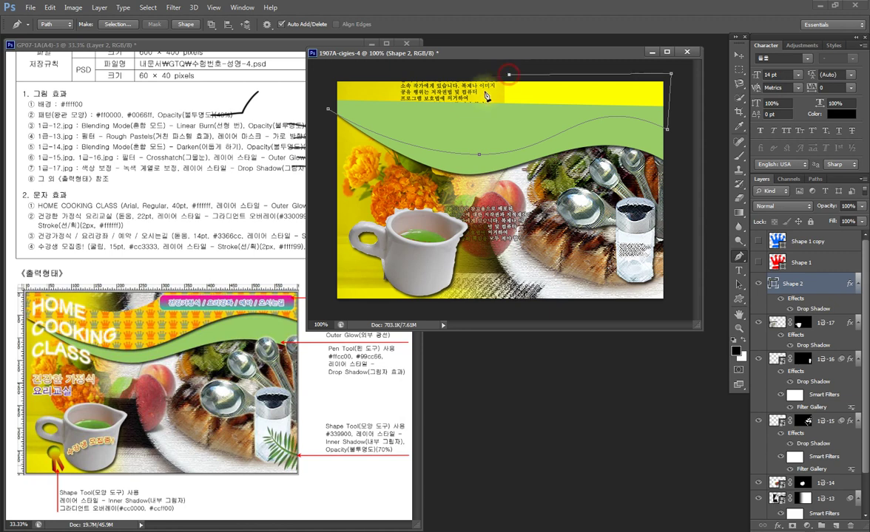
pyautogui.moveTo(452, 108)
pyautogui.mouseDown()
pyautogui.moveTo(415, 111)
pyautogui.moveTo(437, 104)
pyautogui.mouseUp()
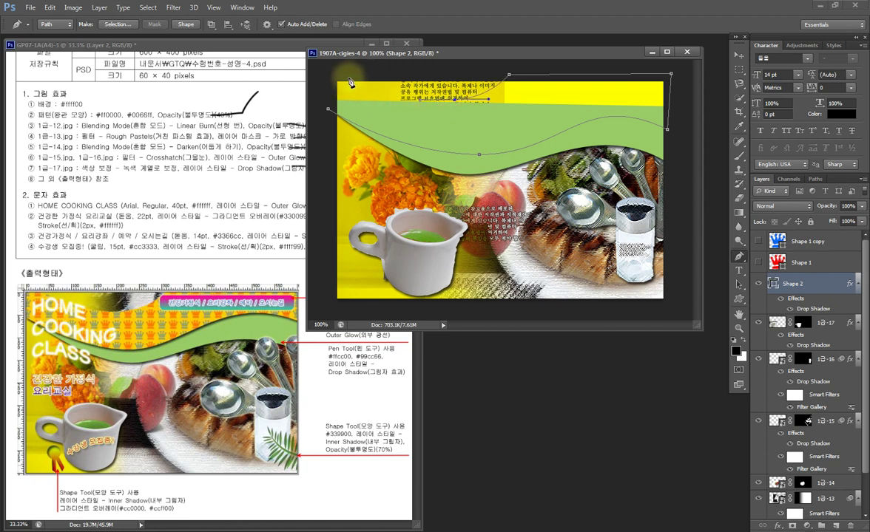
pyautogui.moveTo(350, 79); pyautogui.dragTo(349, 77)
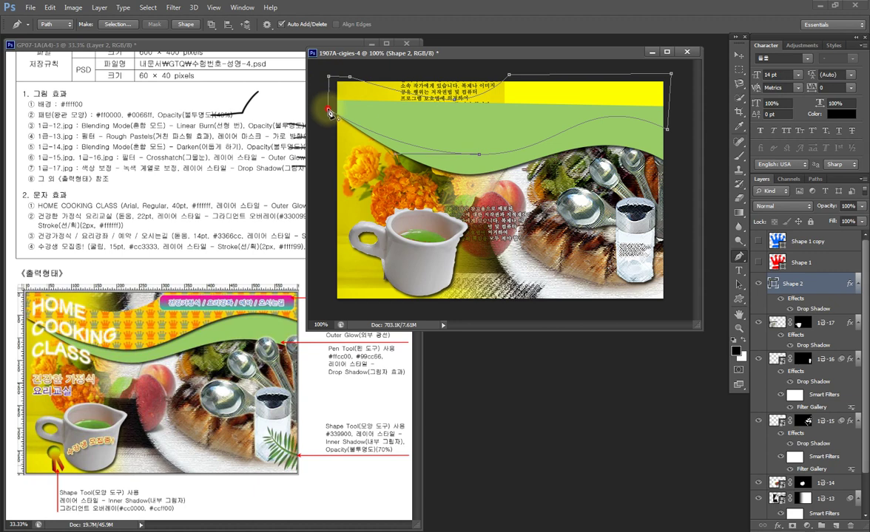
pyautogui.click(330, 112)
pyautogui.click(184, 25)
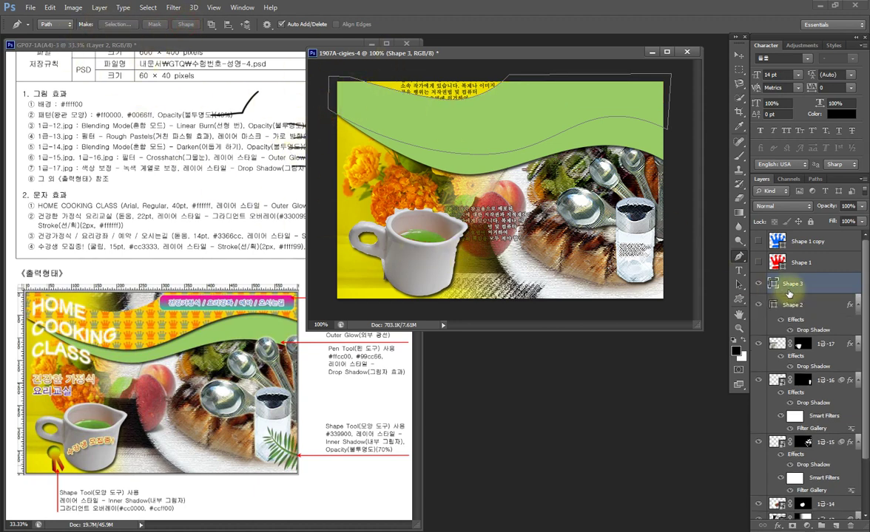
pyautogui.doubleClick(773, 284)
# Set Shape 3's fill colour to yellow #ffcc00
pyautogui.doubleClick(610, 381)
pyautogui.write('ffcc00')
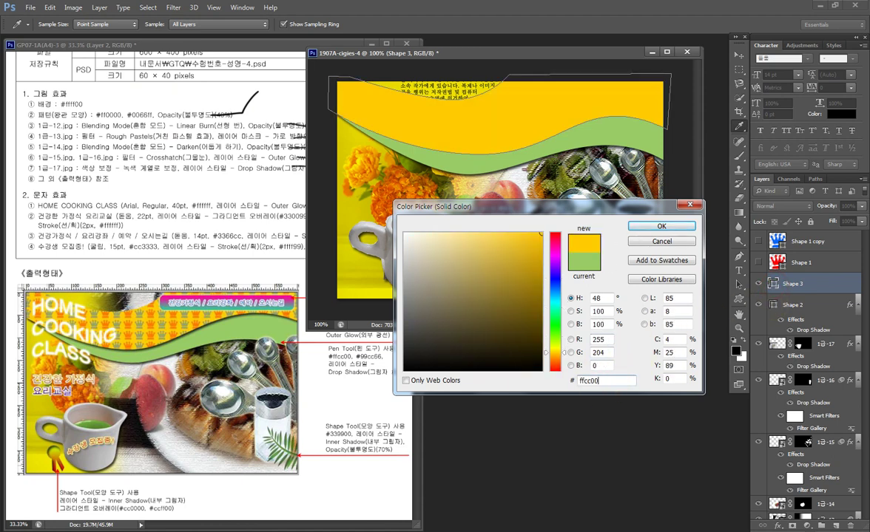
pyautogui.press('Return')
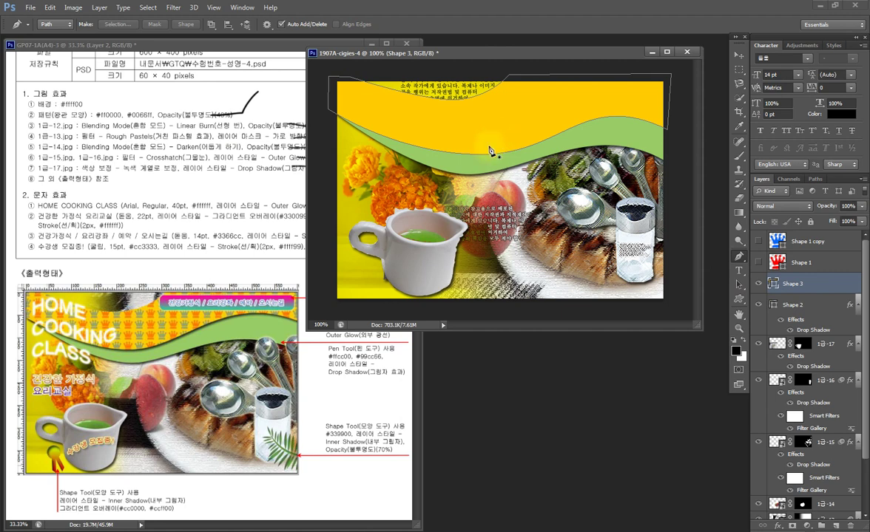
# Add a crown Pattern Overlay at 65% scale to the yellow band
pyautogui.click(777, 526)
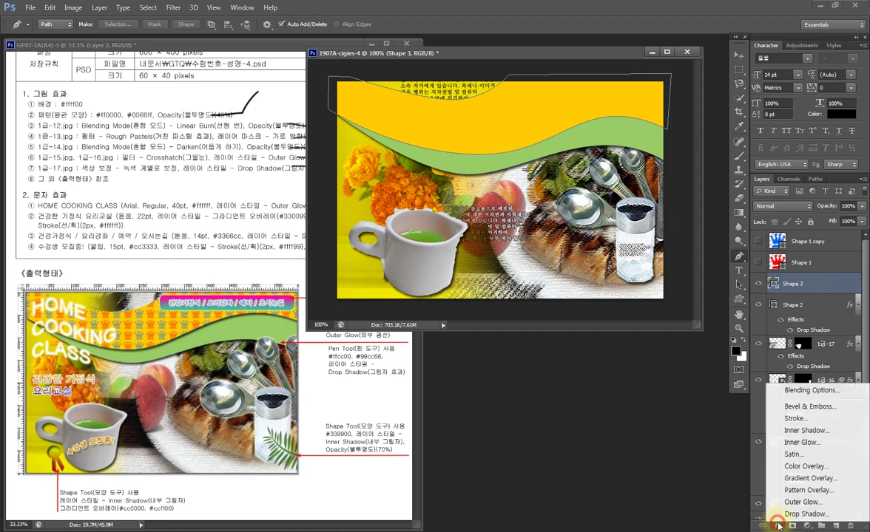
pyautogui.click(811, 491)
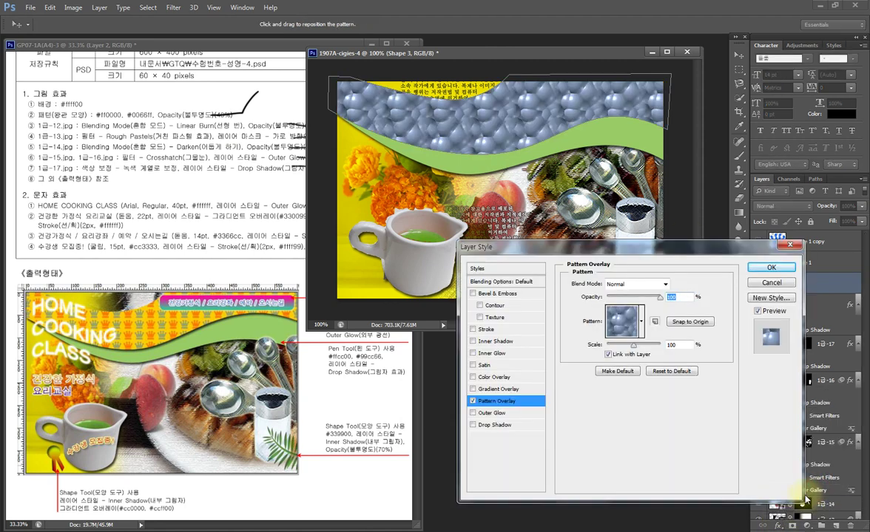
pyautogui.click(641, 321)
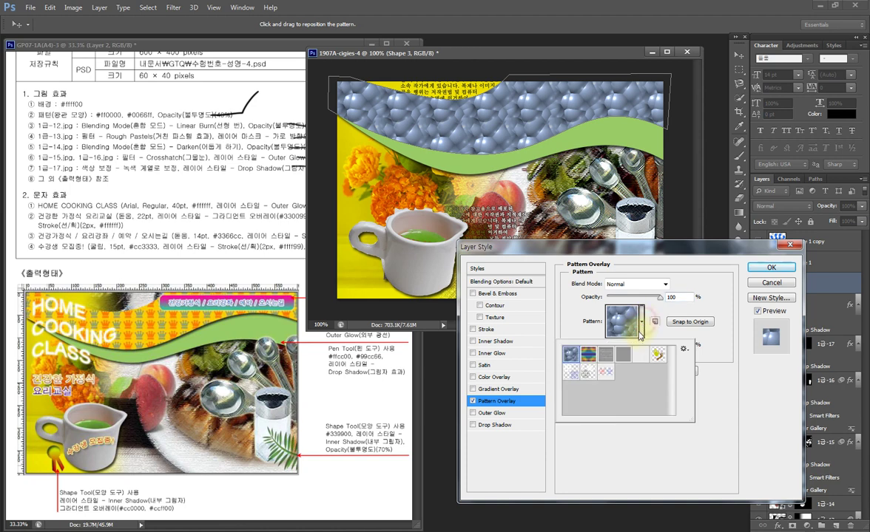
pyautogui.click(604, 371)
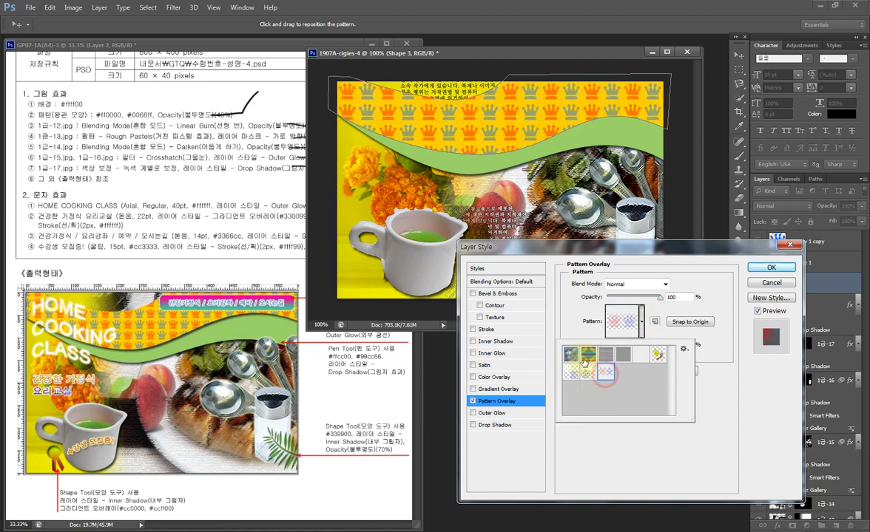
pyautogui.click(726, 393)
pyautogui.moveTo(633, 350); pyautogui.dragTo(627, 354)
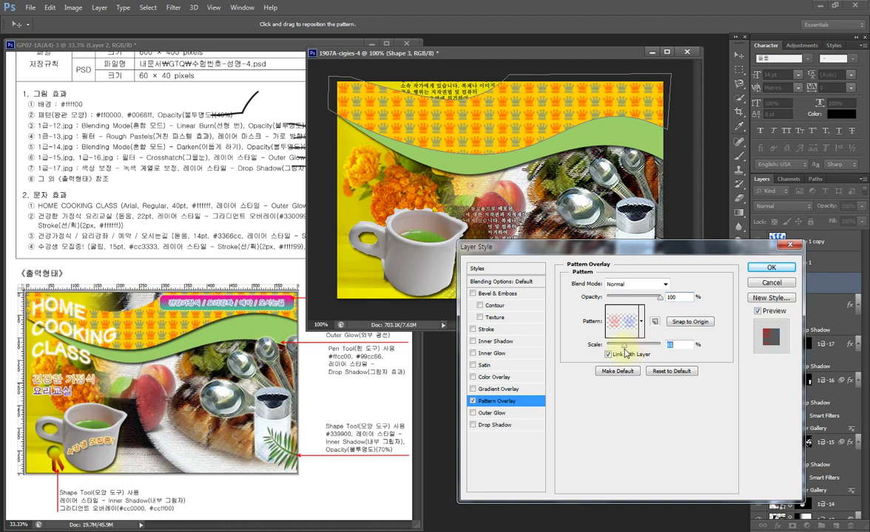
pyautogui.click(783, 273)
pyautogui.click(738, 256)
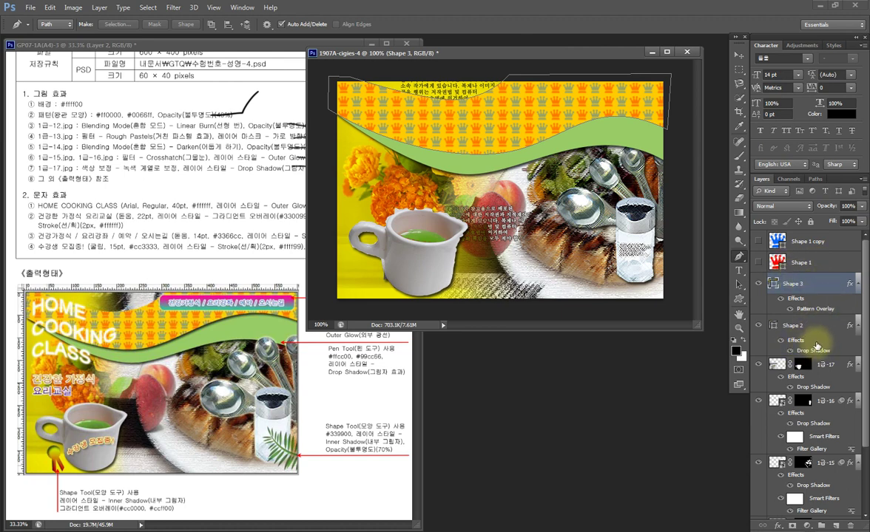
pyautogui.click(795, 326)
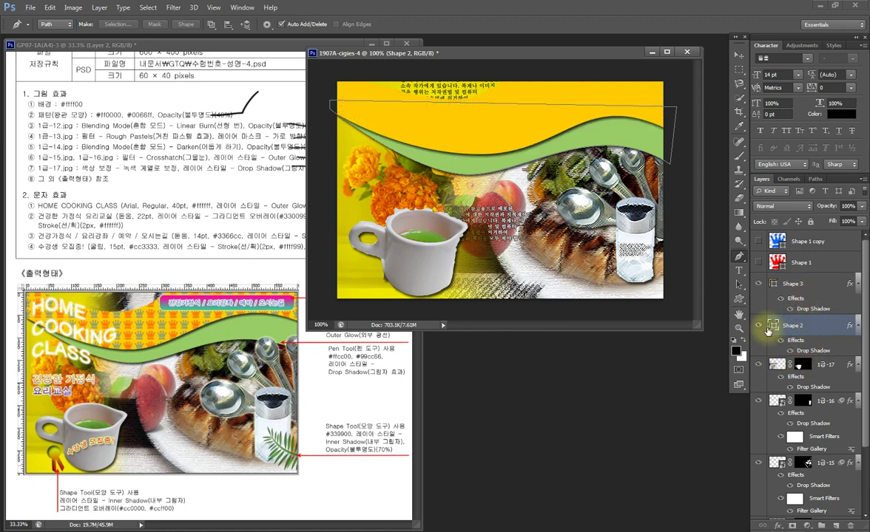
# Copy Shape 2's Drop Shadow onto the crown band layer and reposition the document window
pyautogui.moveTo(813, 351); pyautogui.dragTo(828, 319)
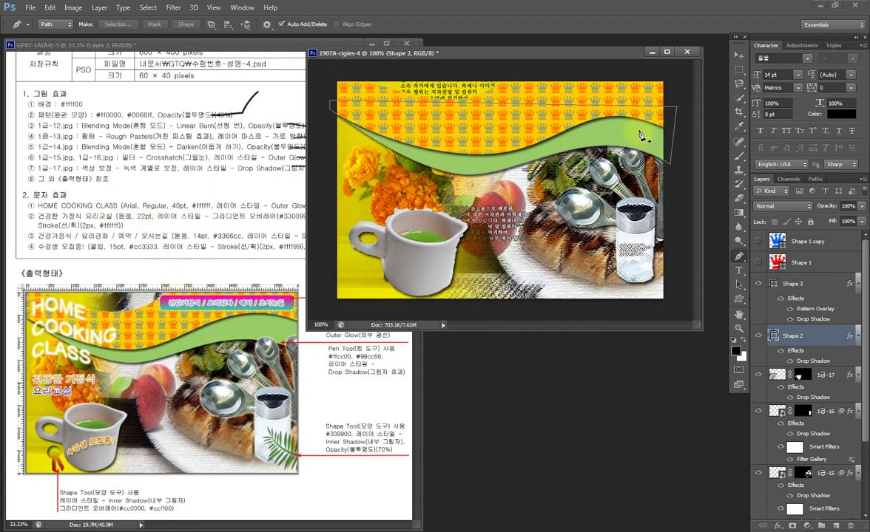
pyautogui.moveTo(435, 53)
pyautogui.mouseDown()
pyautogui.moveTo(514, 65)
pyautogui.moveTo(462, 65)
pyautogui.mouseUp()
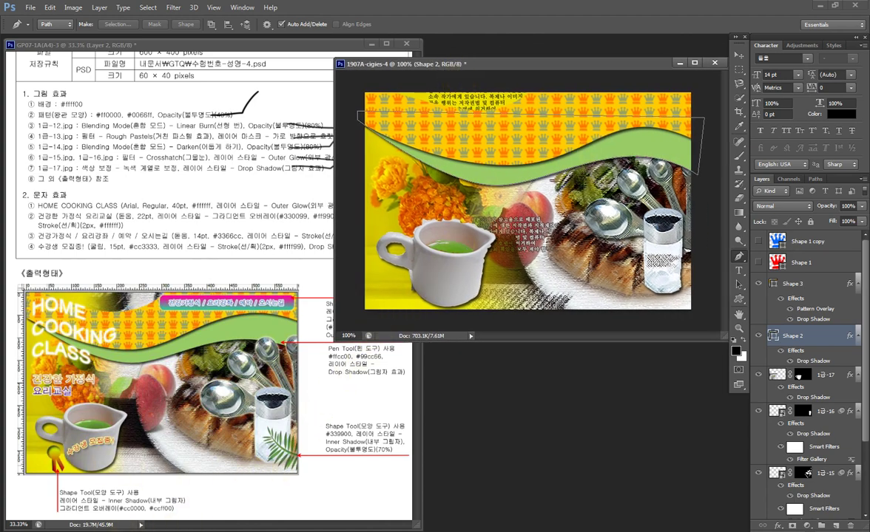
pyautogui.hotkey('alt', 'Tab')
pyautogui.click(525, 337)
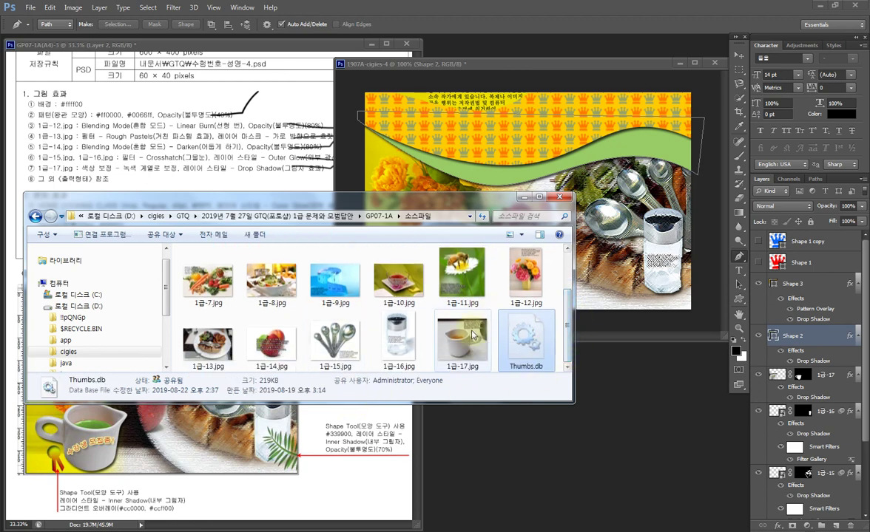
pyautogui.click(523, 198)
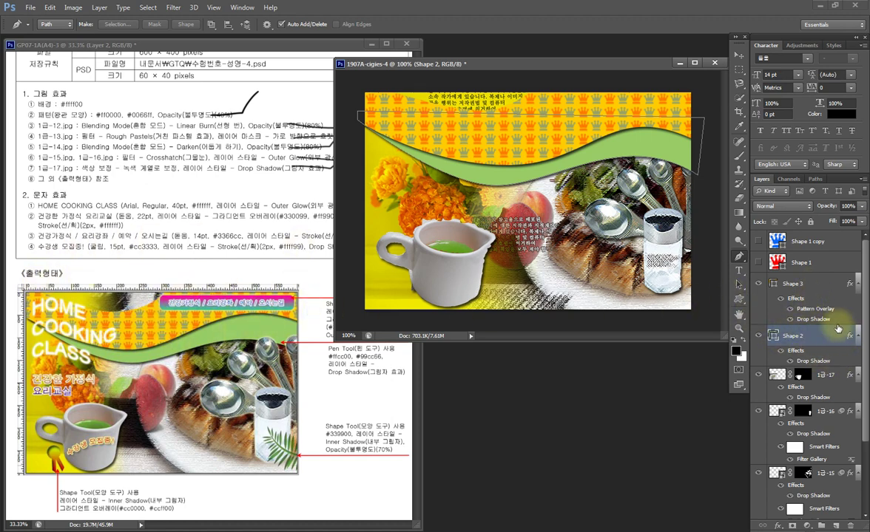
pyautogui.click(765, 284)
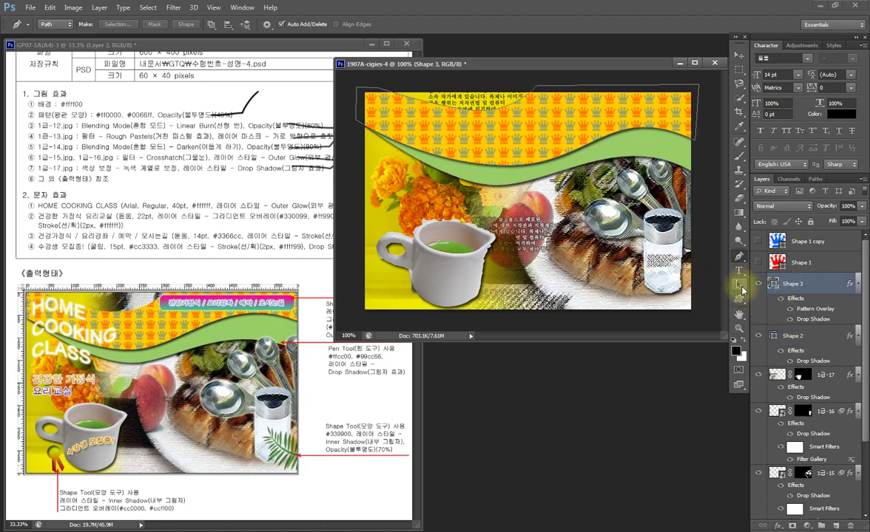
# Add a 14 pt text line '건강가정식 / 요리강좌 / 예약 / 오시는길' near the left edge
pyautogui.click(738, 271)
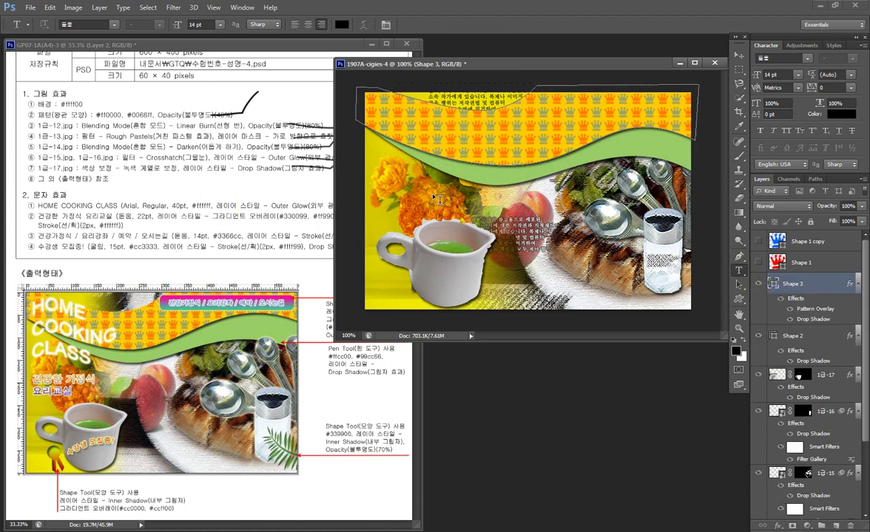
pyautogui.click(392, 194)
pyautogui.write('/ 예약 / 오시는길')
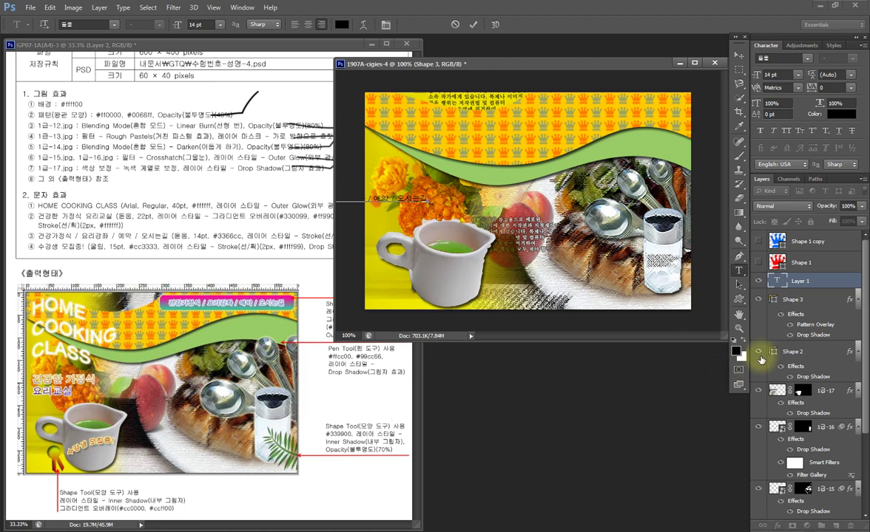
pyautogui.hotkey('ctrl', 'Return')
pyautogui.click(777, 59)
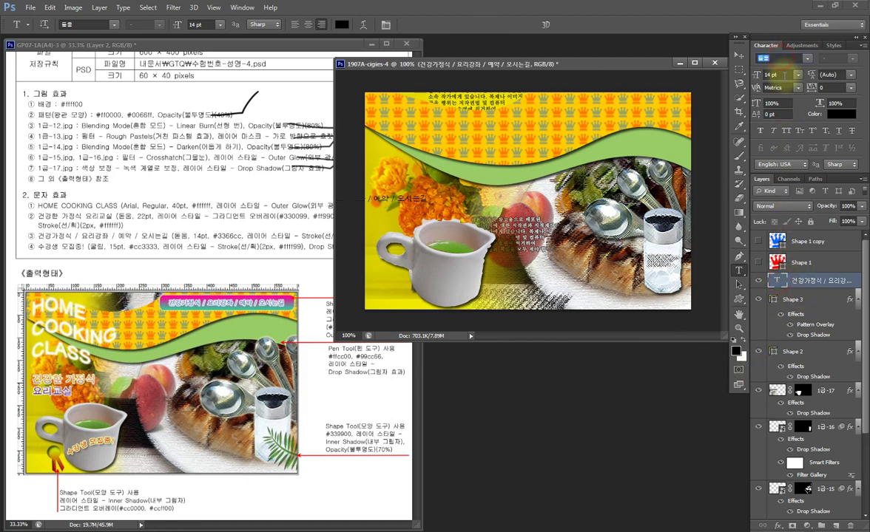
pyautogui.click(776, 75)
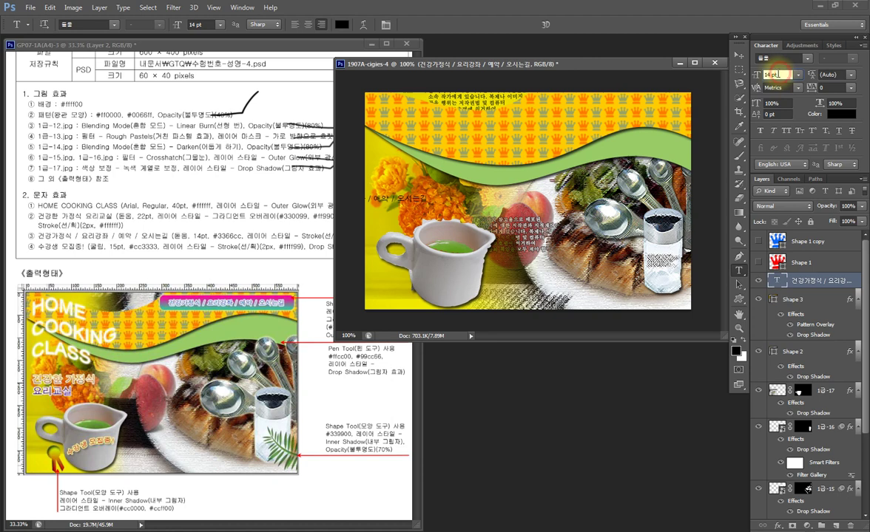
pyautogui.moveTo(466, 64); pyautogui.dragTo(522, 67)
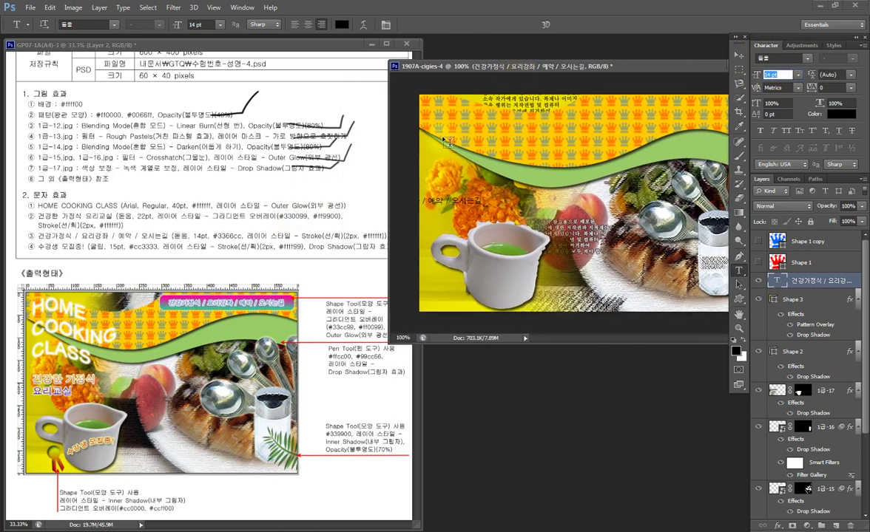
# Colour the menu text blue #3366cc
pyautogui.click(840, 114)
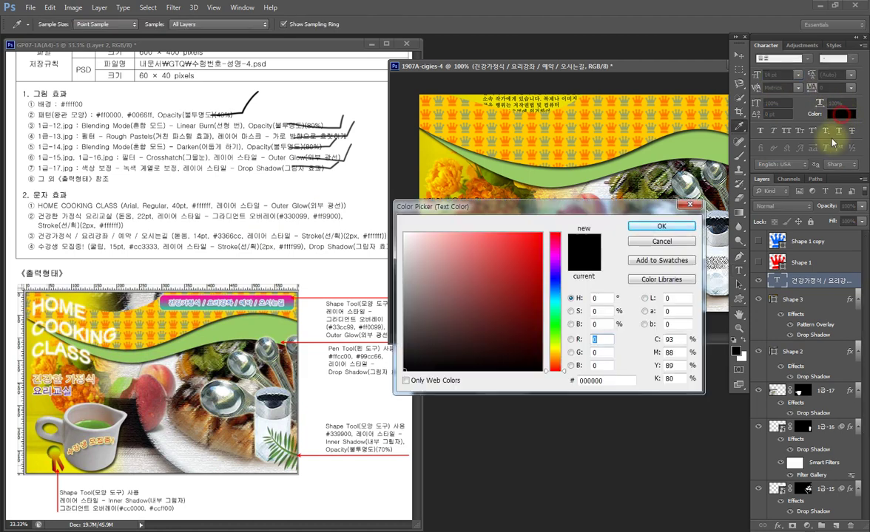
pyautogui.doubleClick(614, 381)
pyautogui.write('3')
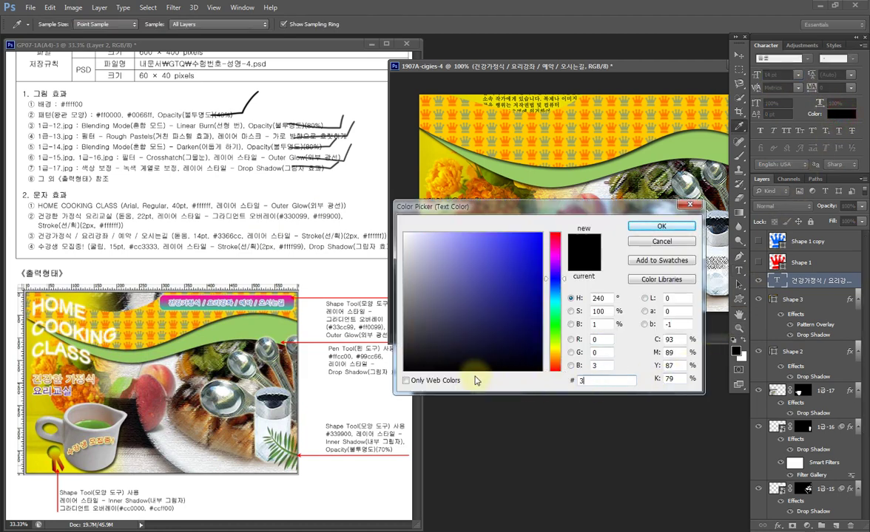
pyautogui.write('366c')
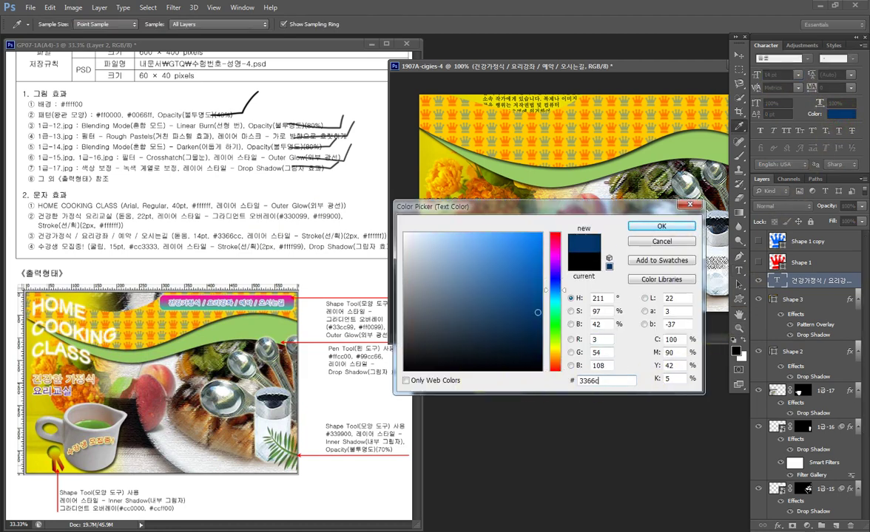
pyautogui.write('c')
pyautogui.press('Return')
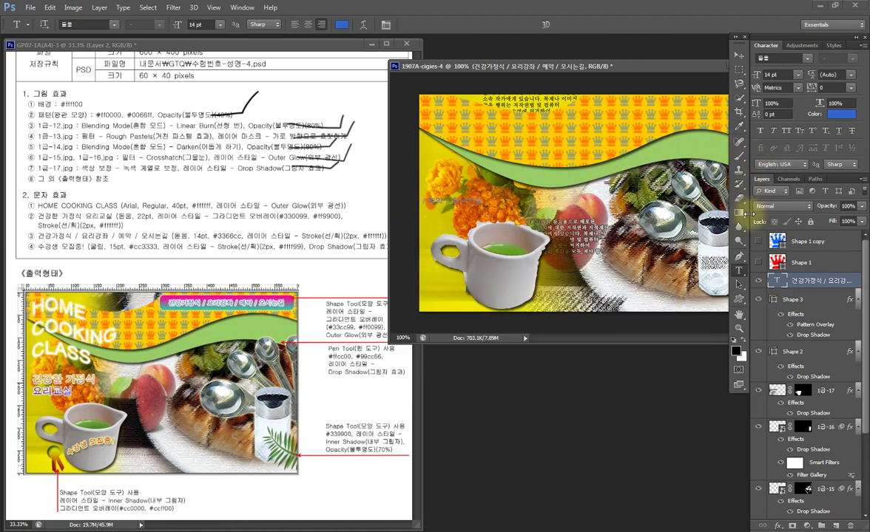
# Give the menu text a 2 px white Stroke and move it to the poster's top right
pyautogui.click(779, 526)
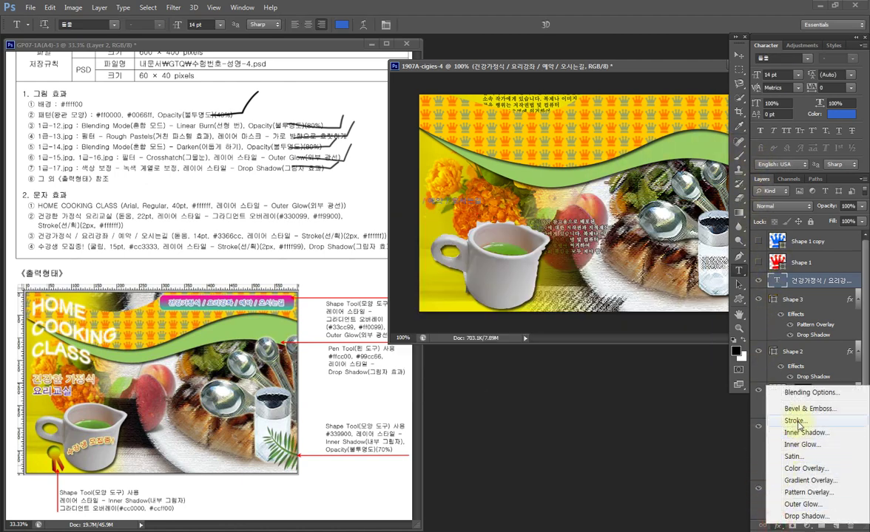
pyautogui.click(795, 420)
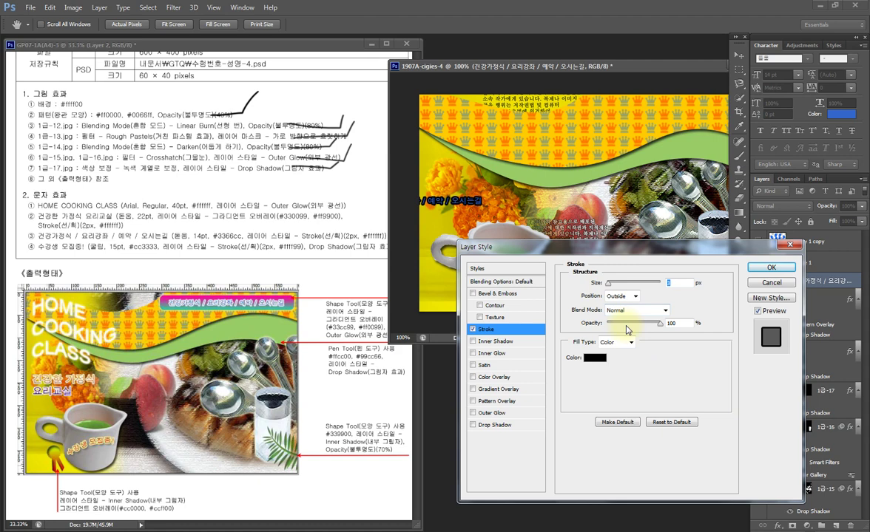
pyautogui.write('2')
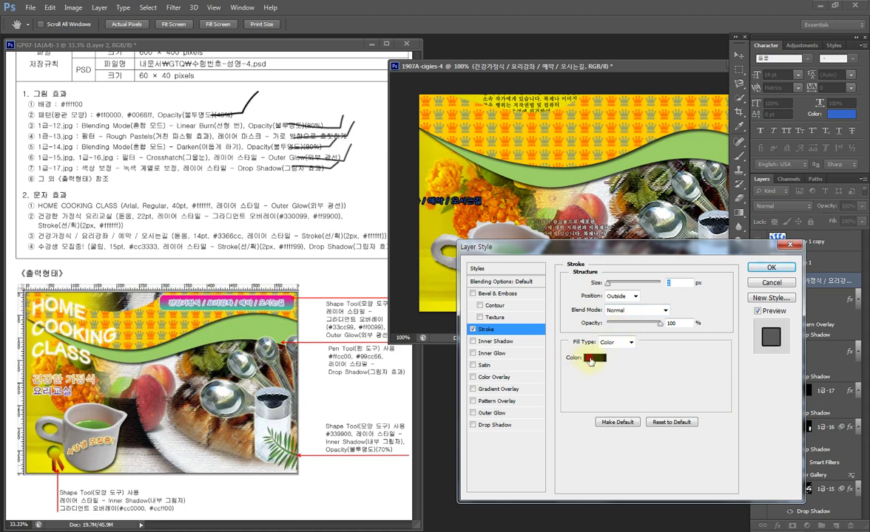
pyautogui.click(590, 359)
pyautogui.moveTo(451, 306); pyautogui.dragTo(373, 198)
pyautogui.click(621, 222)
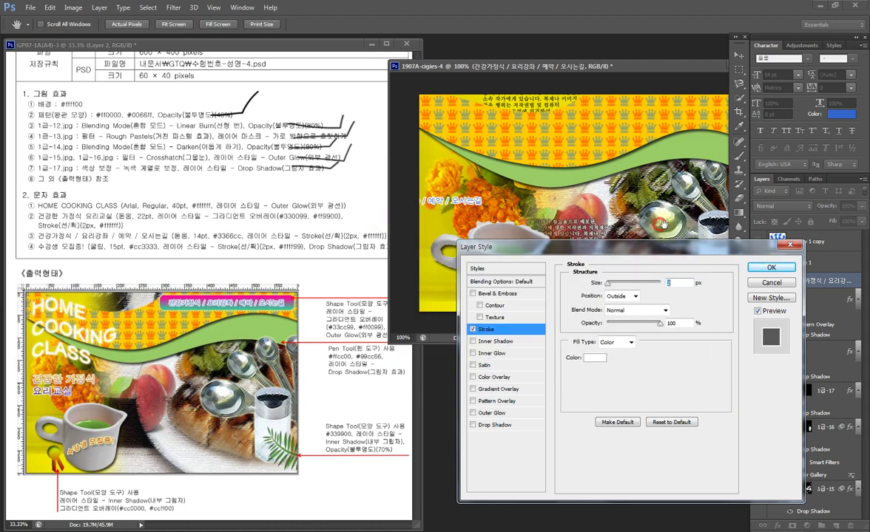
pyautogui.click(770, 269)
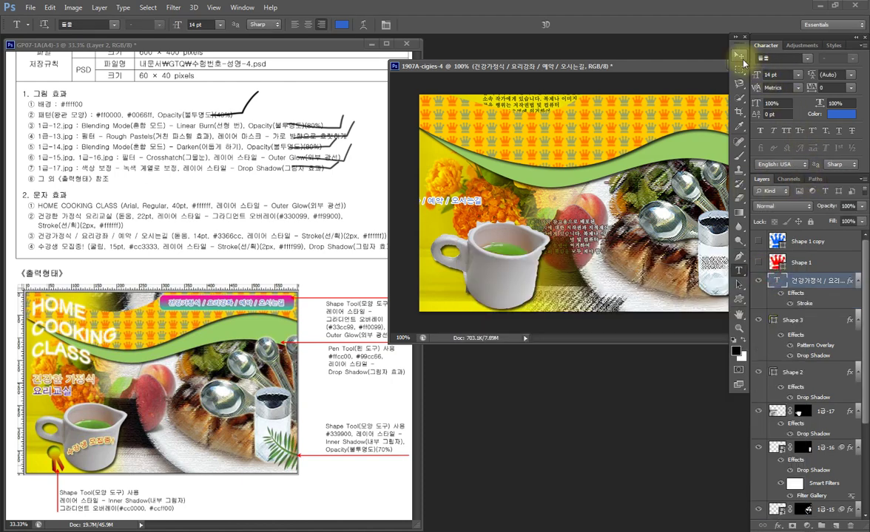
pyautogui.click(742, 61)
pyautogui.moveTo(460, 200); pyautogui.dragTo(669, 105)
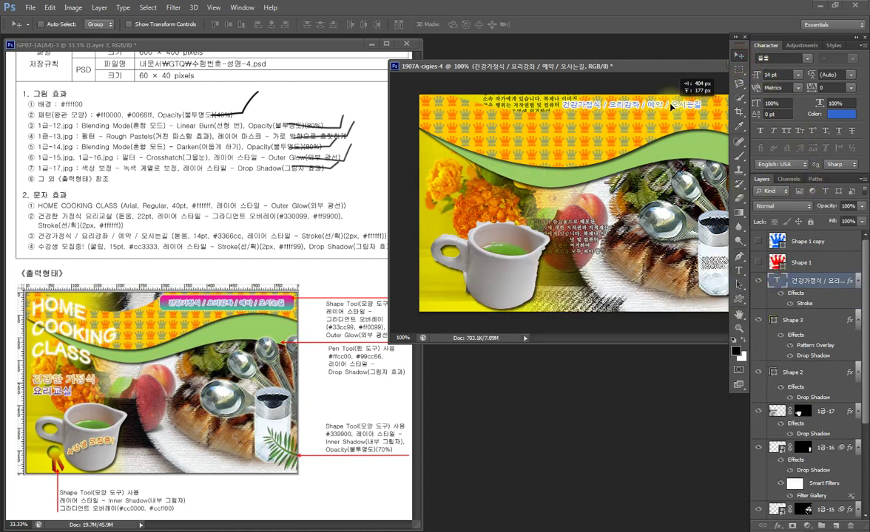
# Nudge the menu text into its final spot across the crown band's top right
pyautogui.moveTo(667, 115); pyautogui.dragTo(674, 111)
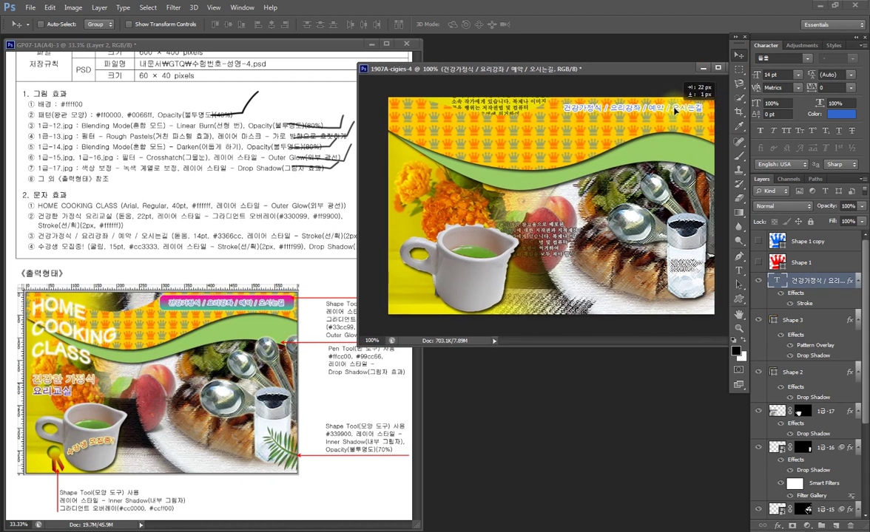
pyautogui.moveTo(673, 109); pyautogui.dragTo(672, 111)
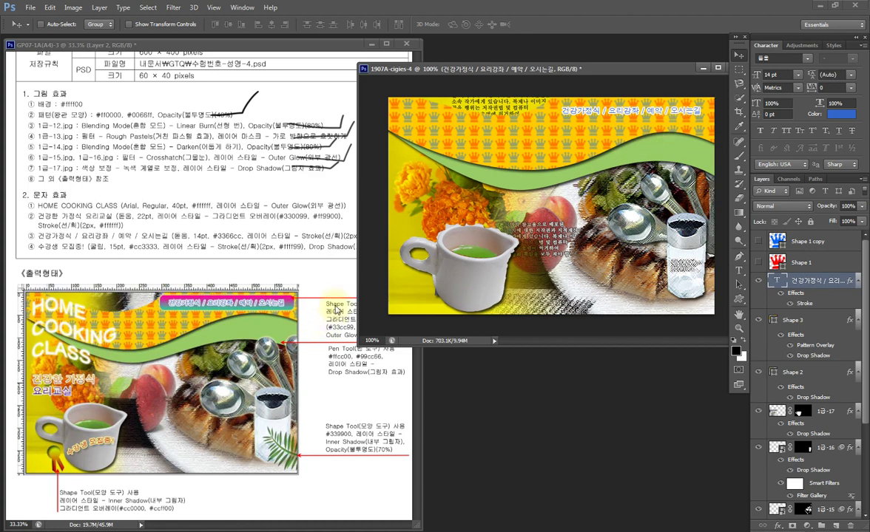
pyautogui.moveTo(469, 72)
pyautogui.mouseDown()
pyautogui.moveTo(493, 71)
pyautogui.moveTo(429, 19)
pyautogui.mouseUp()
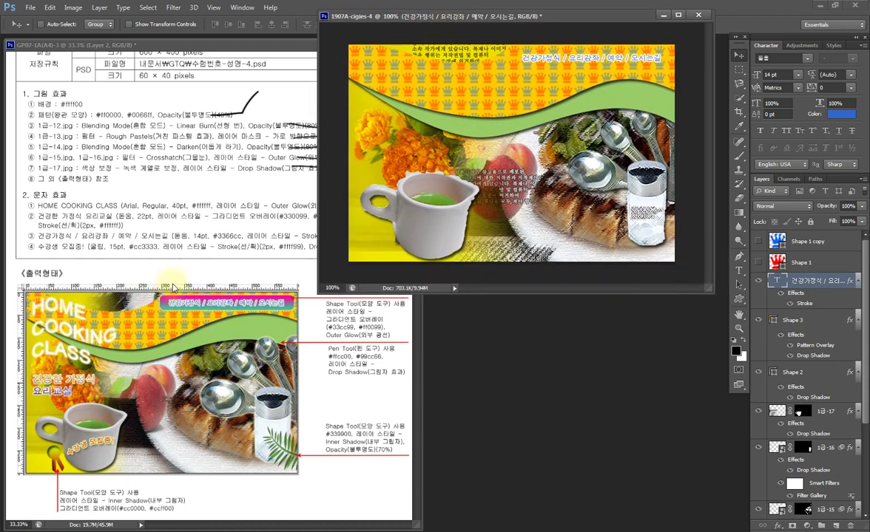
pyautogui.click(741, 298)
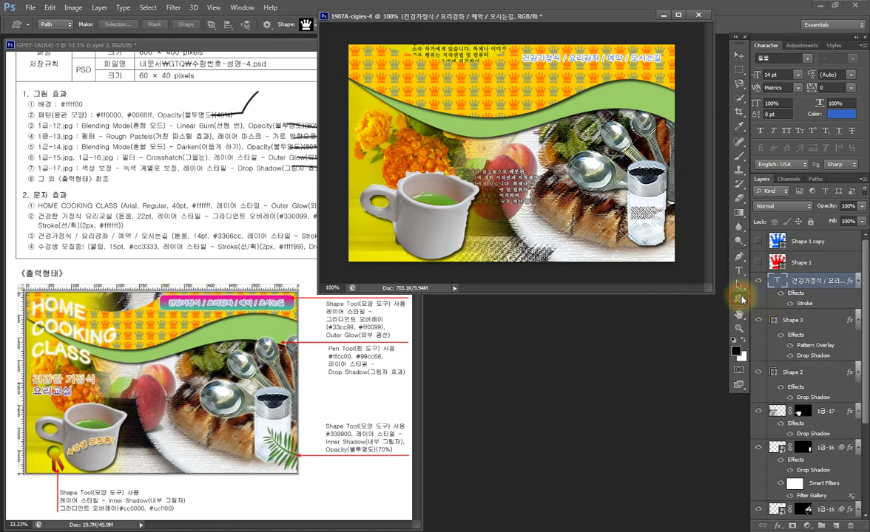
# Draw a 10 px-radius rounded-rectangle shape layer around the menu text at the top right
pyautogui.rightClick(740, 298)
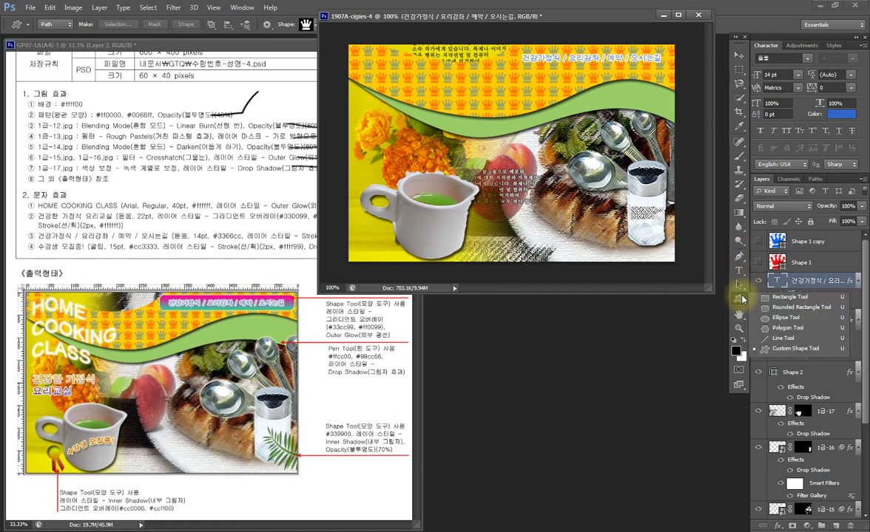
pyautogui.click(798, 307)
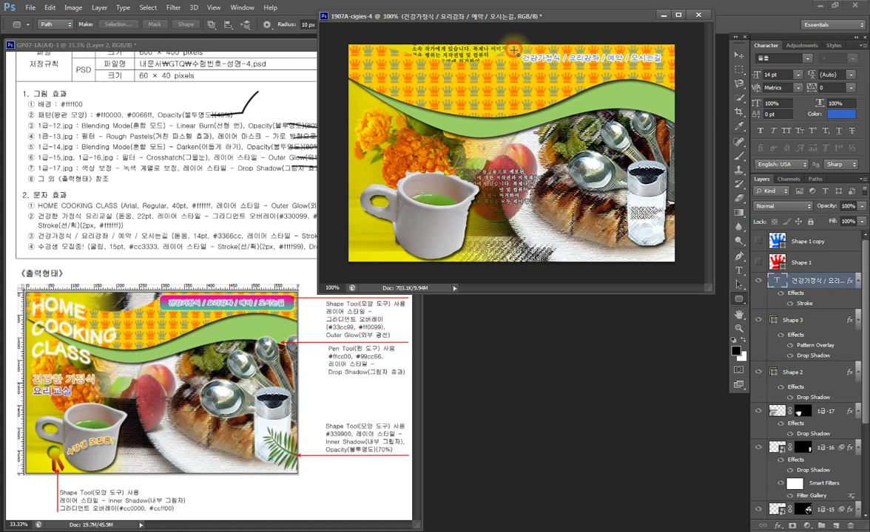
pyautogui.moveTo(460, 45); pyautogui.dragTo(672, 72)
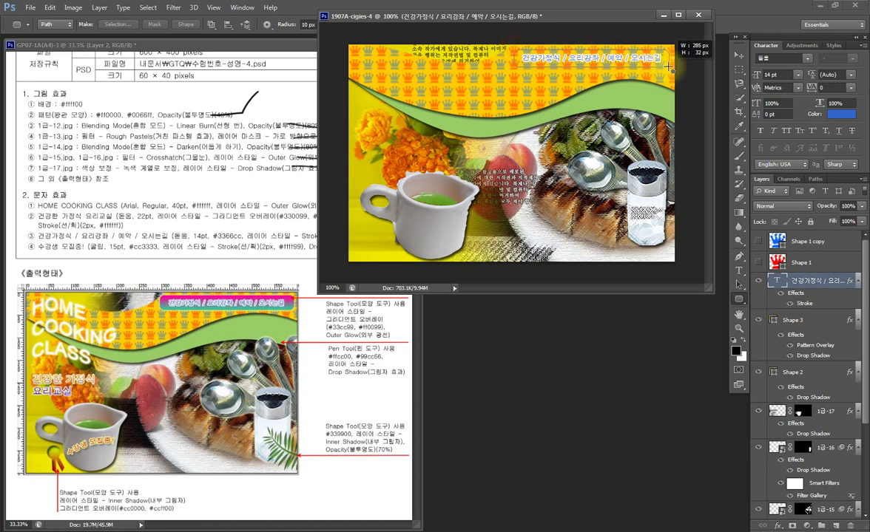
pyautogui.moveTo(670, 66); pyautogui.dragTo(671, 67)
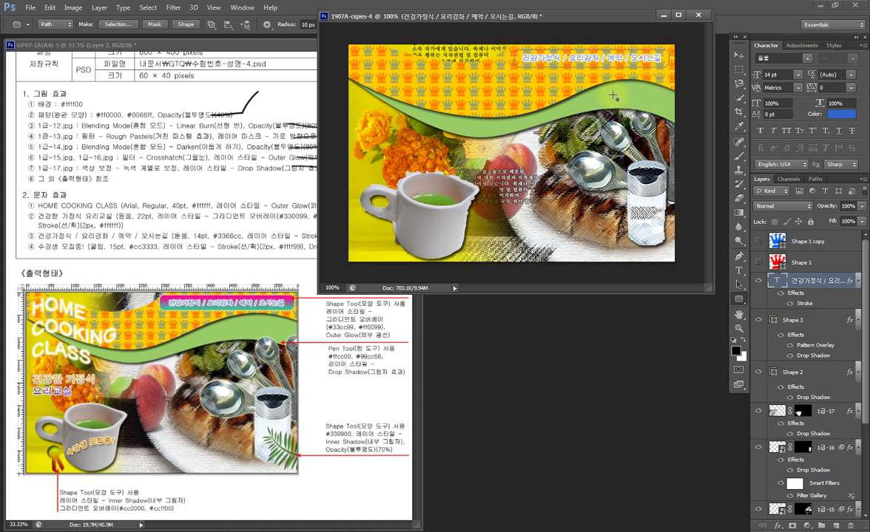
pyautogui.click(187, 24)
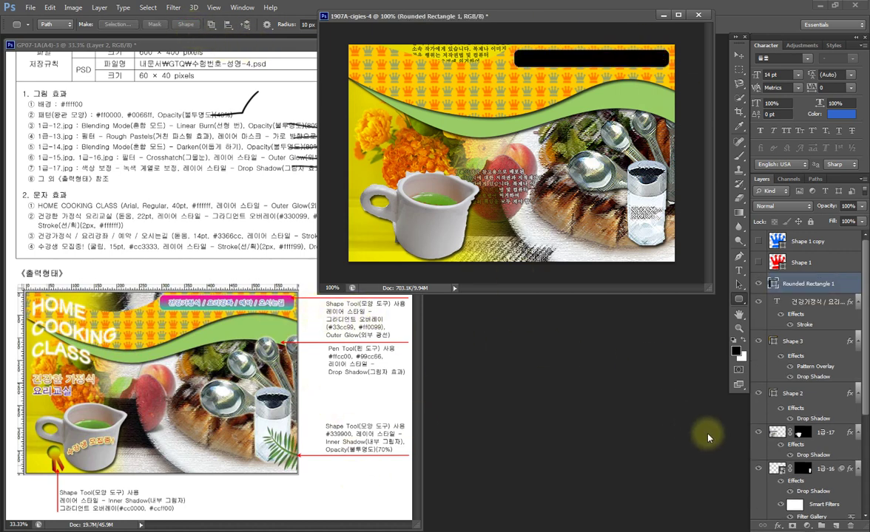
pyautogui.click(778, 526)
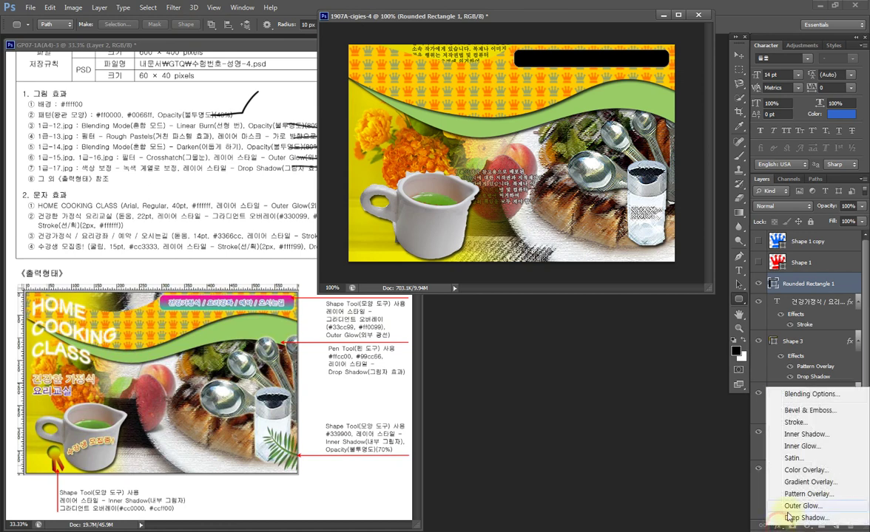
# Give the rounded bar a Gradient Overlay from teal #33cc99 to magenta #ff0099
pyautogui.click(811, 482)
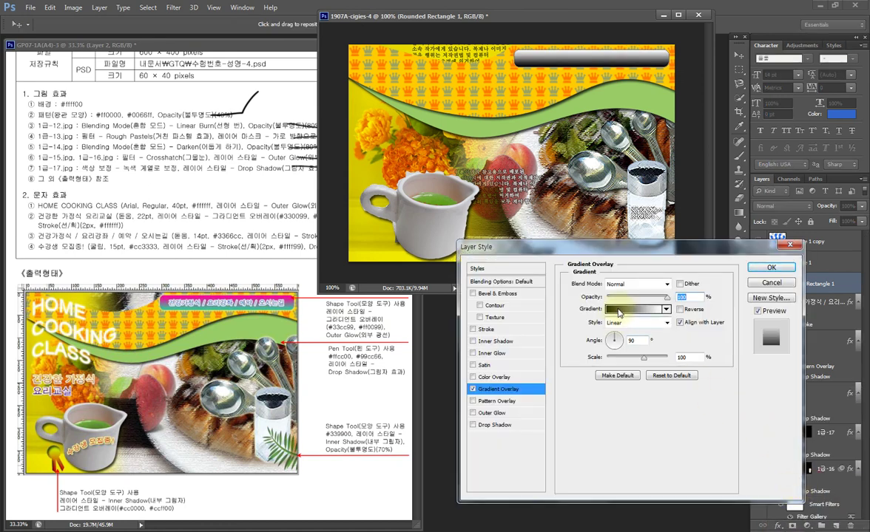
pyautogui.click(619, 310)
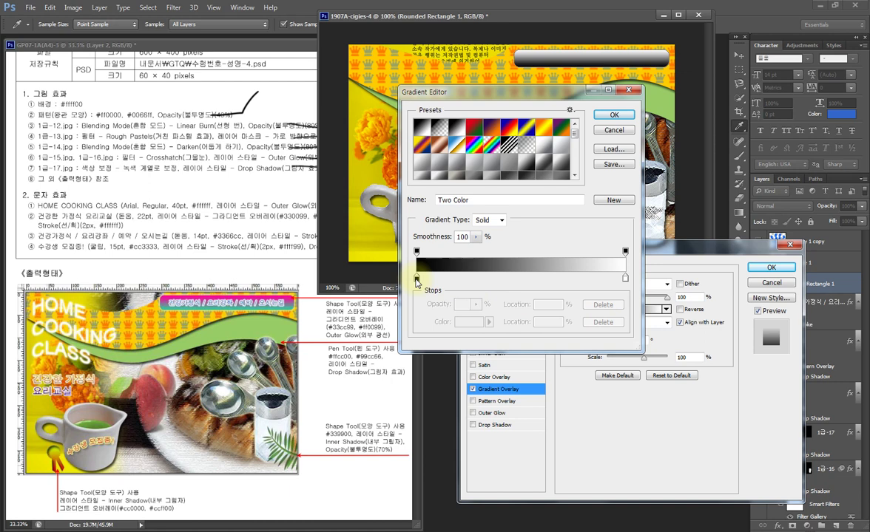
pyautogui.click(417, 279)
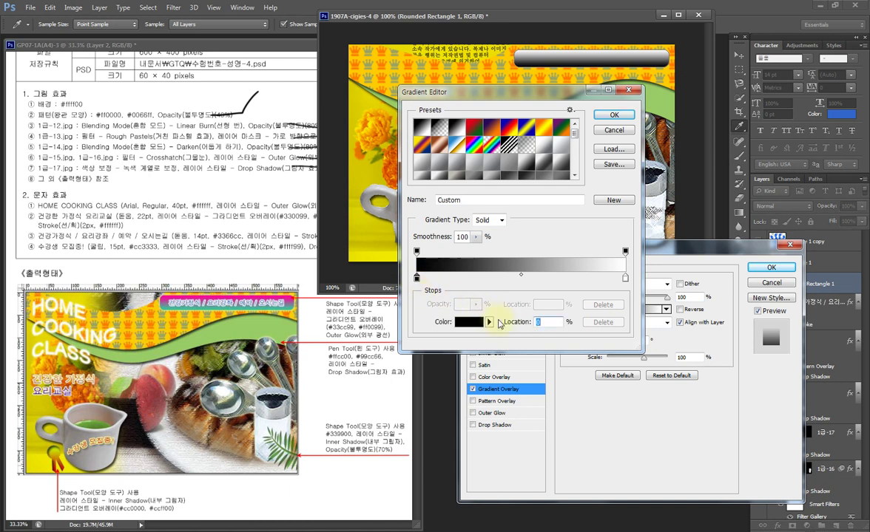
pyautogui.click(469, 322)
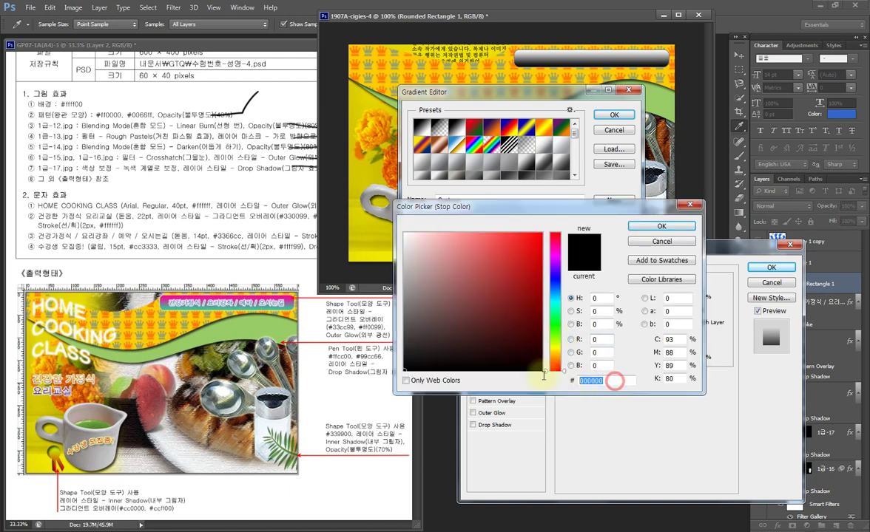
pyautogui.write('33cc99')
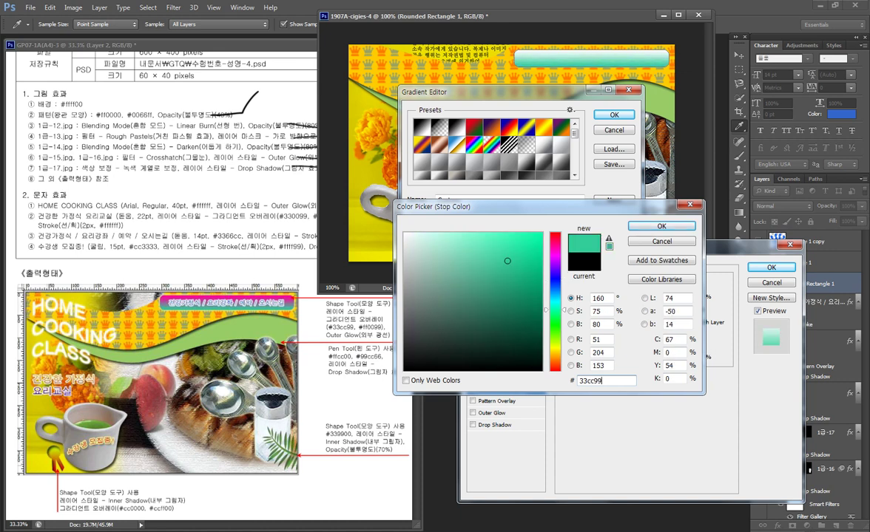
pyautogui.press('Return')
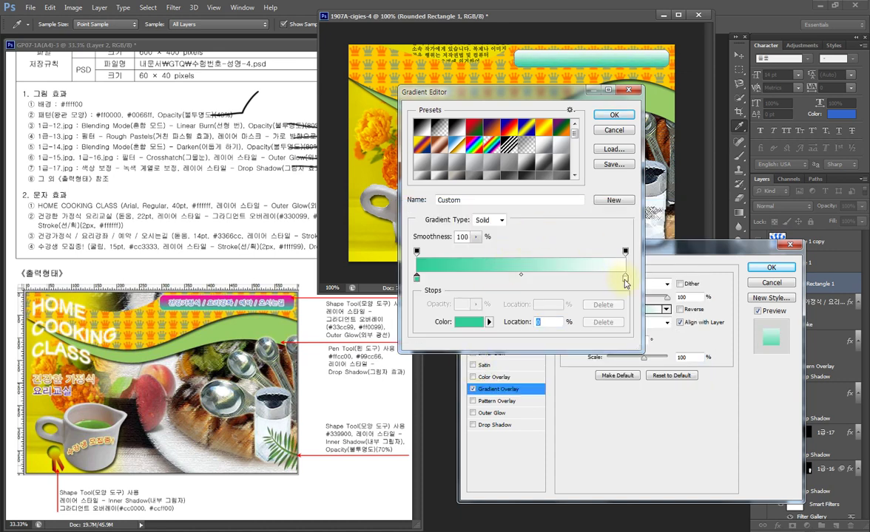
pyautogui.click(461, 330)
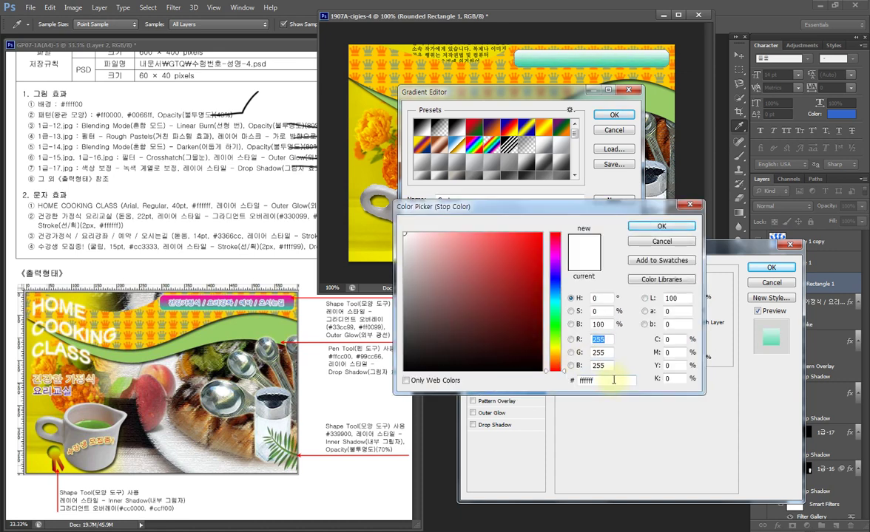
pyautogui.write('ff0099')
pyautogui.press('Return')
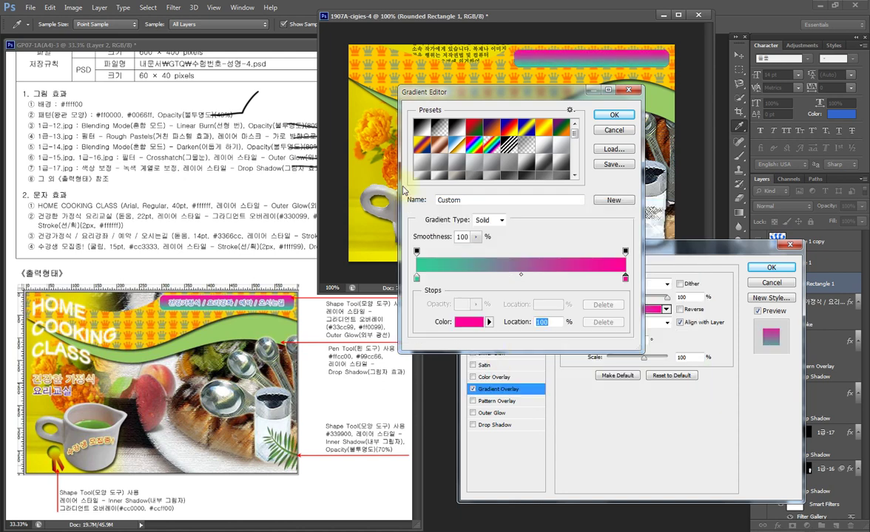
pyautogui.click(614, 116)
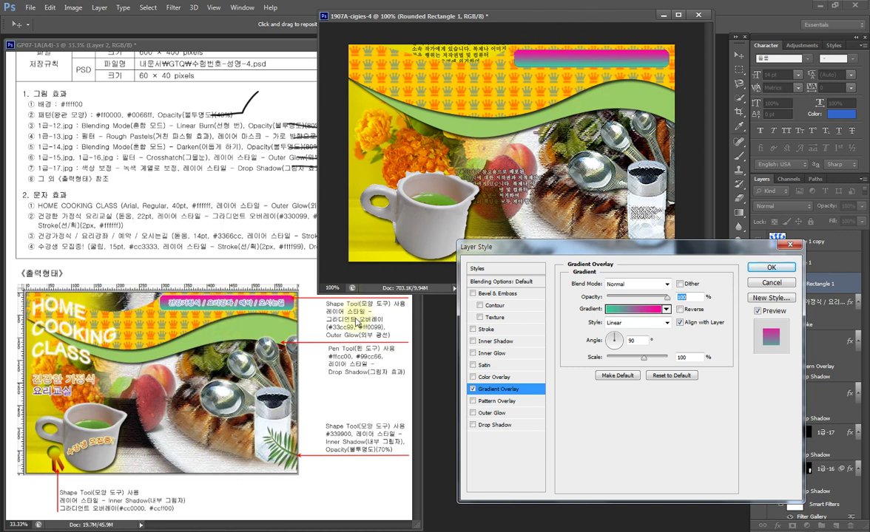
# Add an Outer Glow to the bar and place it beneath the menu text layer
pyautogui.click(489, 414)
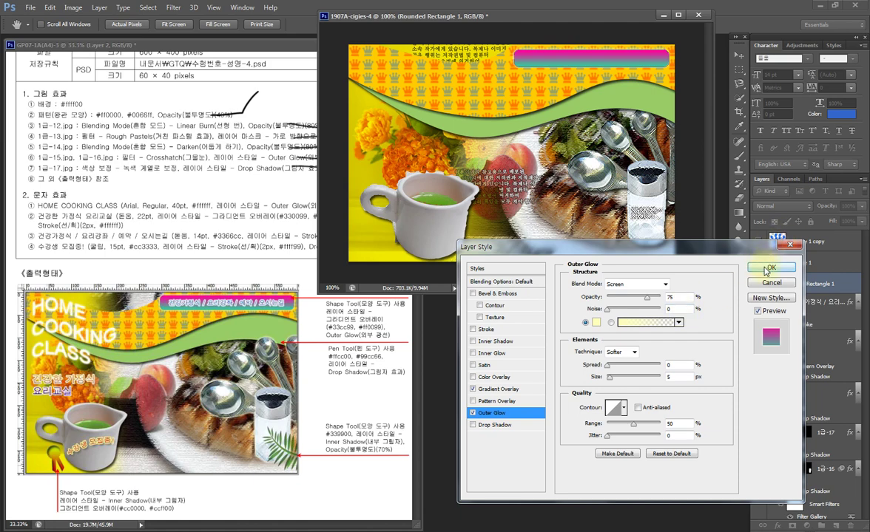
pyautogui.click(770, 268)
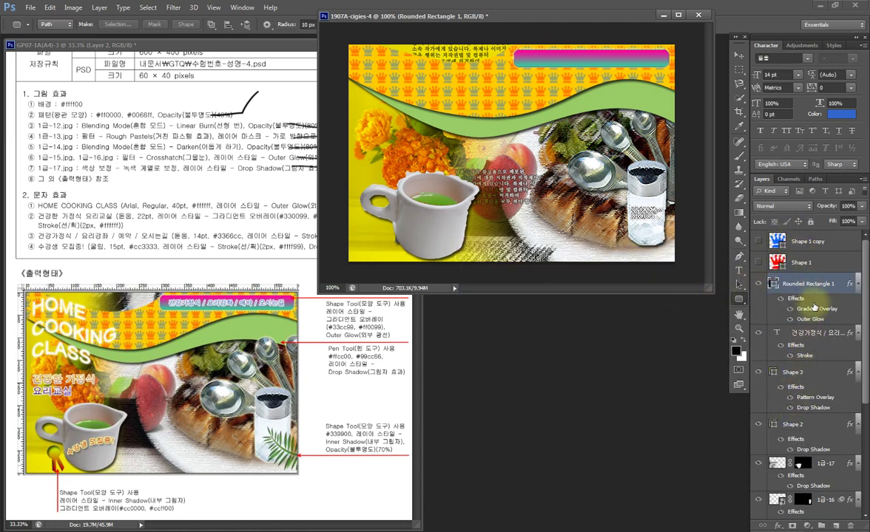
pyautogui.hotkey('ctrl', '[')
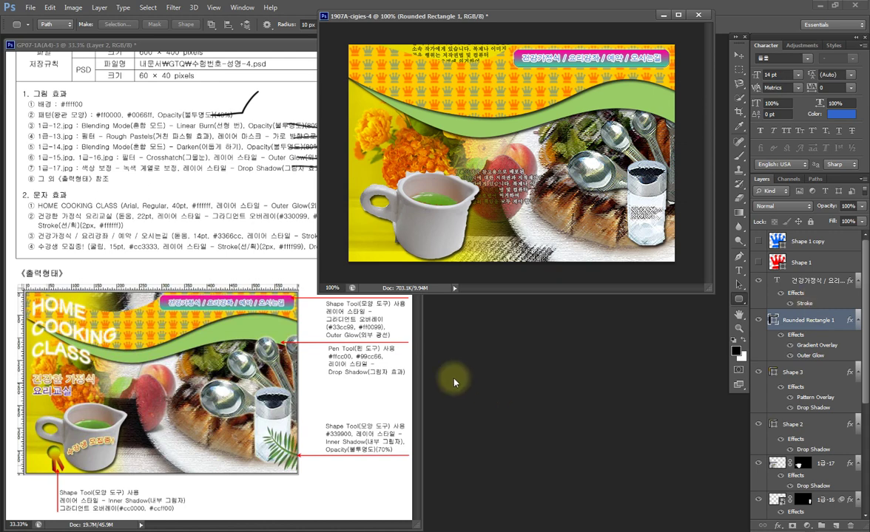
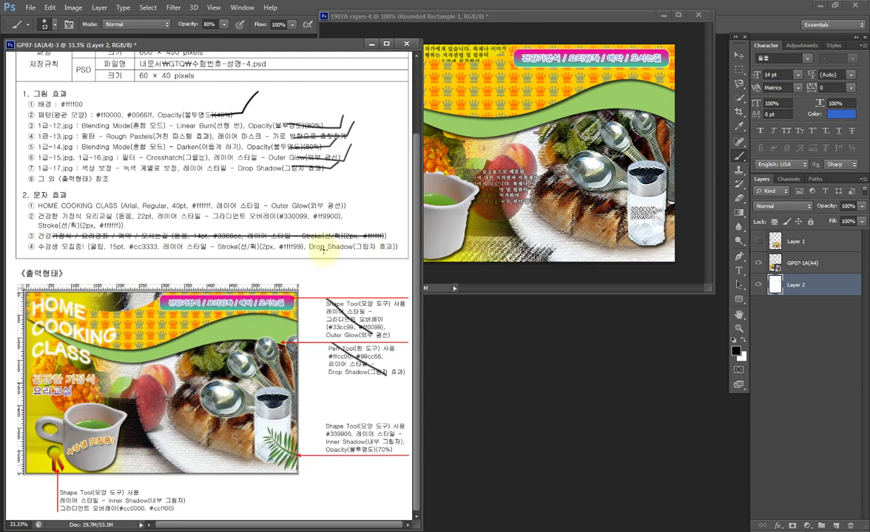
# Bring the 1907A-cigies-4 poster forward, select its category text layer, and lower its window slightly
pyautogui.click(542, 16)
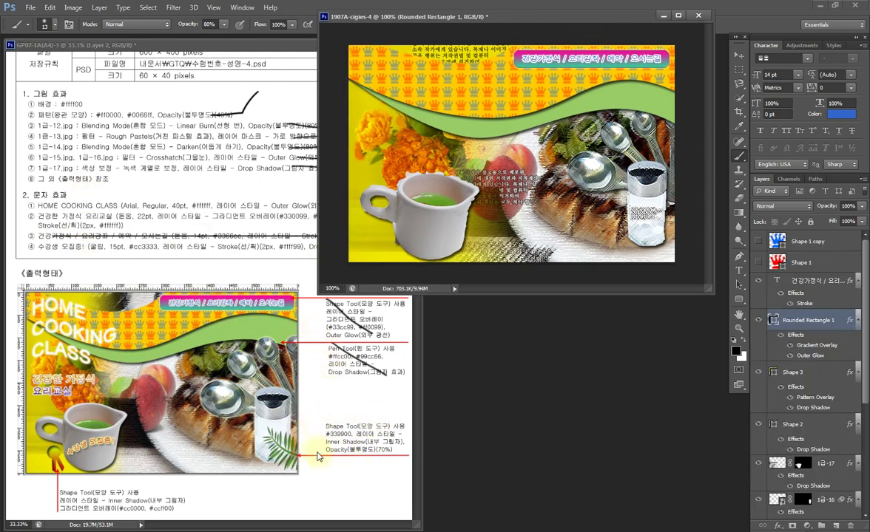
pyautogui.click(813, 281)
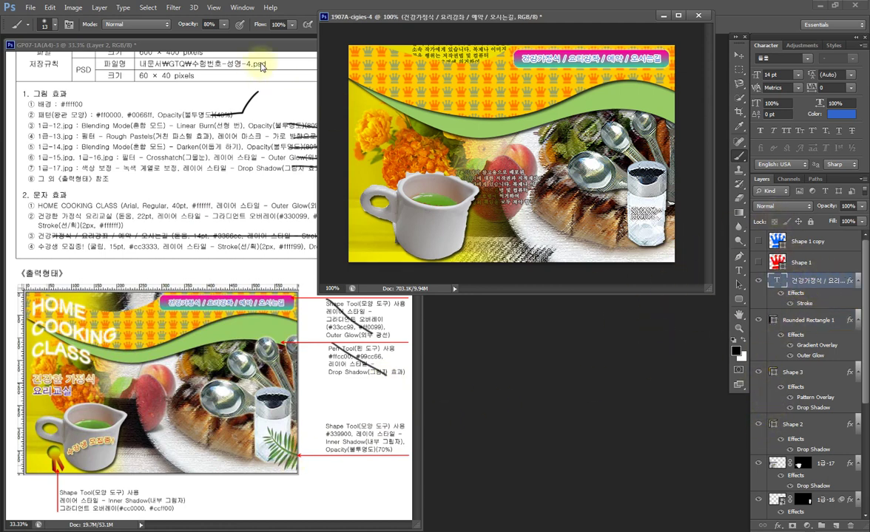
pyautogui.moveTo(527, 17); pyautogui.dragTo(517, 66)
pyautogui.rightClick(738, 304)
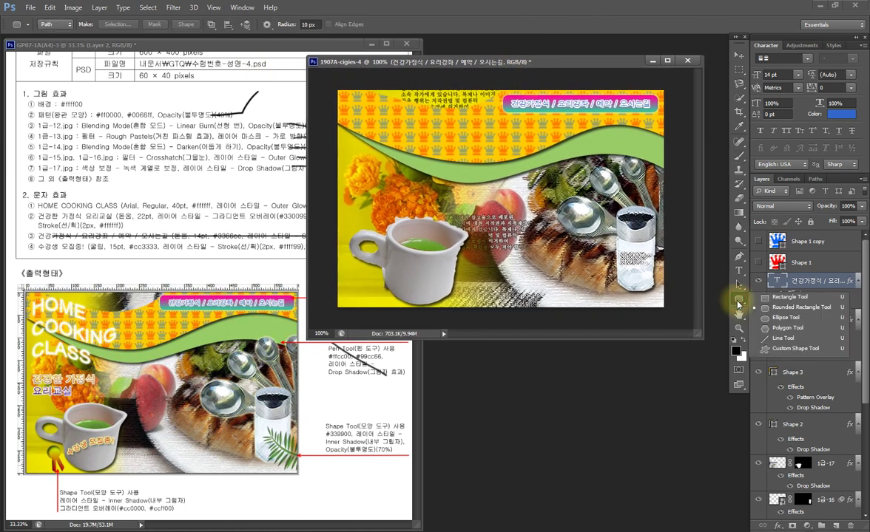
# Pick the leafy grass preset with the Custom Shape tool and draw it on the plate area
pyautogui.click(721, 323)
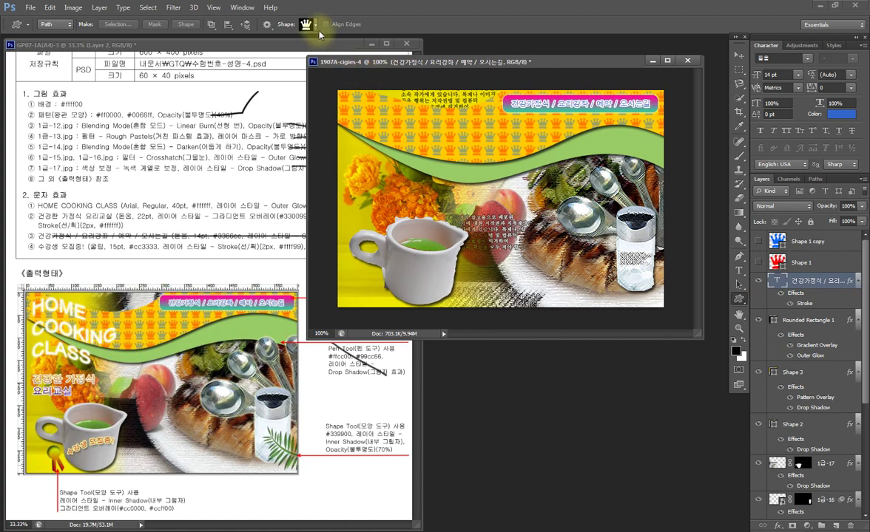
pyautogui.click(314, 24)
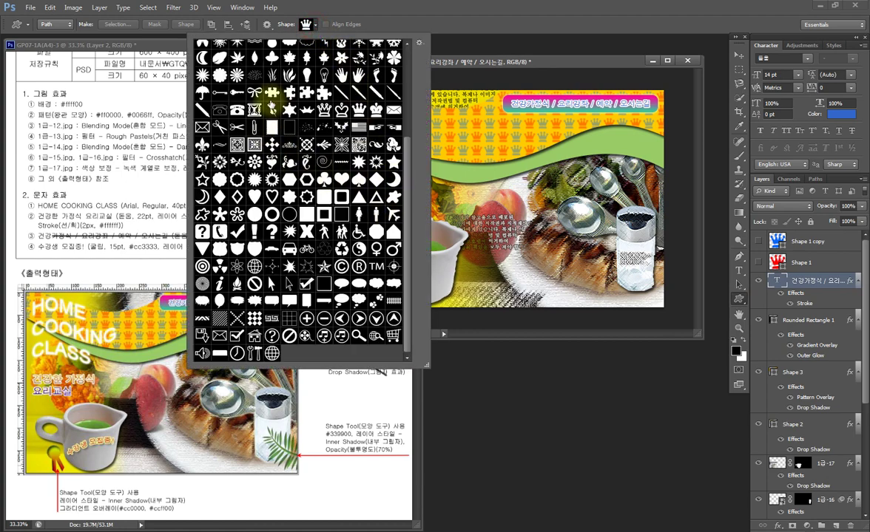
pyautogui.scroll(1, 406, 157)
pyautogui.scroll(1, 413, 136)
pyautogui.scroll(1, 413, 126)
pyautogui.scroll(1, 413, 113)
pyautogui.scroll(1, 410, 111)
pyautogui.click(372, 87)
pyautogui.press('Return')
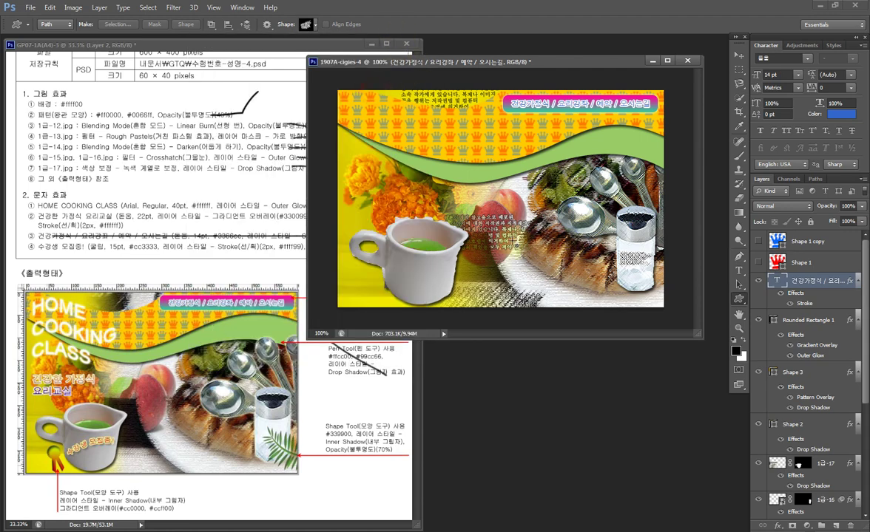
pyautogui.moveTo(508, 206)
pyautogui.mouseDown()
pyautogui.moveTo(598, 277)
pyautogui.moveTo(584, 268)
pyautogui.mouseUp()
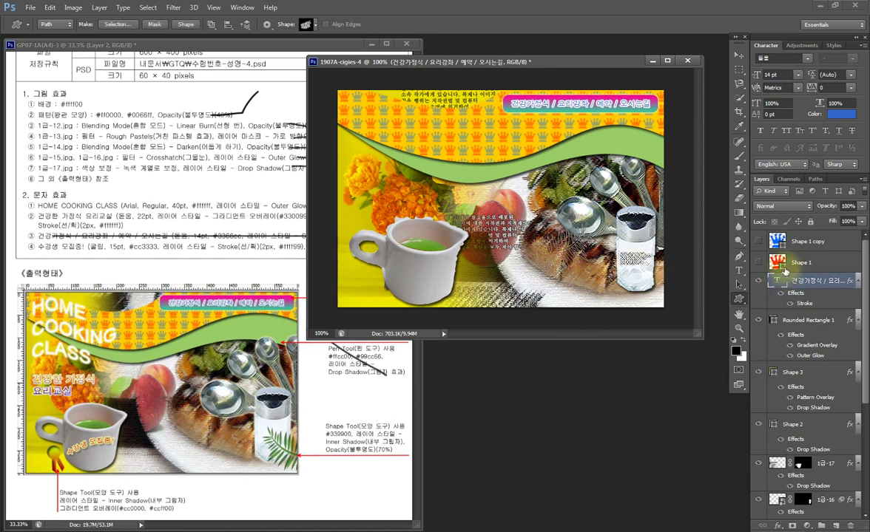
# Make the leaf a shape layer filled with #339900 green
pyautogui.click(185, 24)
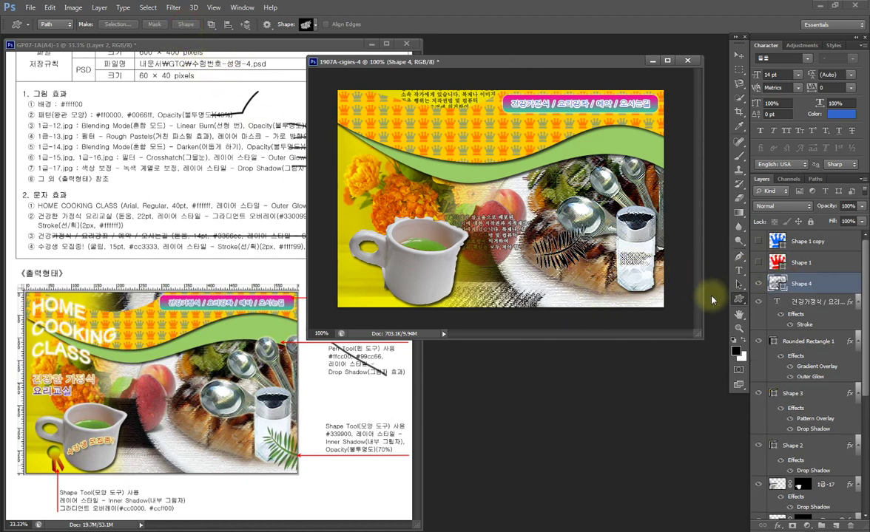
pyautogui.doubleClick(777, 284)
pyautogui.doubleClick(620, 382)
pyautogui.write('33990')
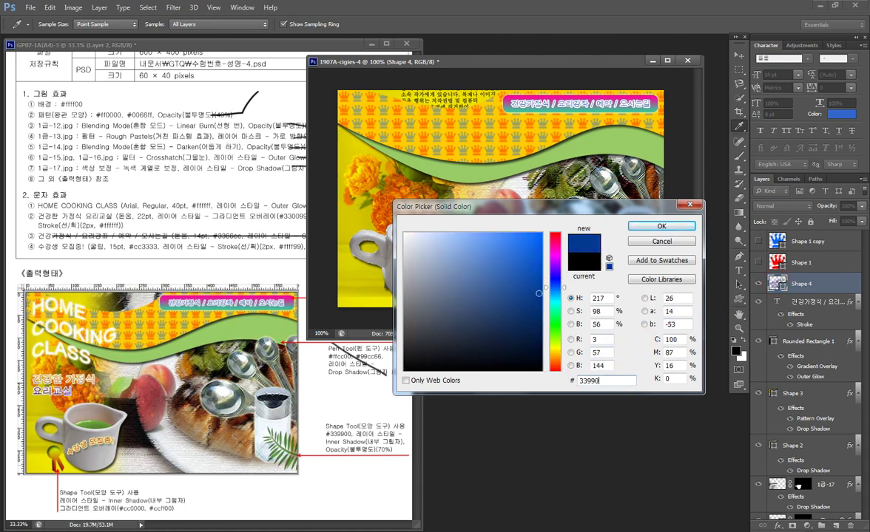
pyautogui.write('0')
pyautogui.press('Return')
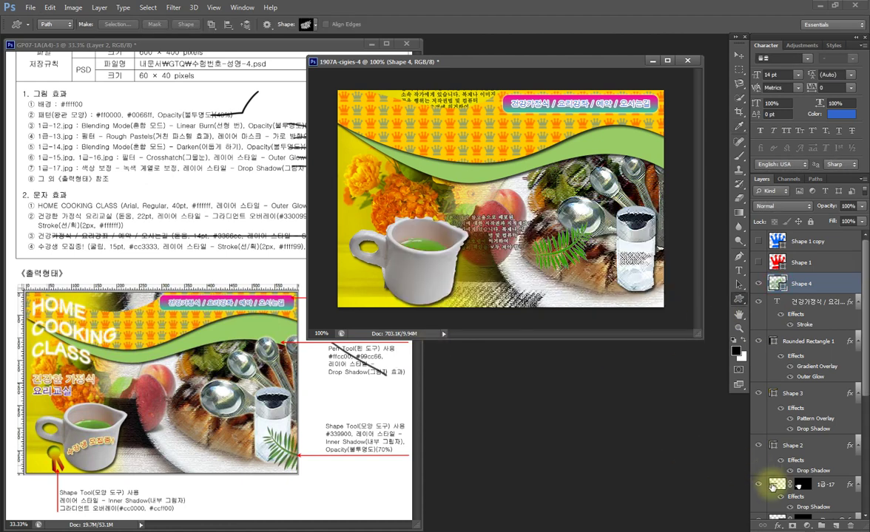
# Give the leaf shape an Inner Shadow and set the layer opacity to 70%
pyautogui.click(777, 526)
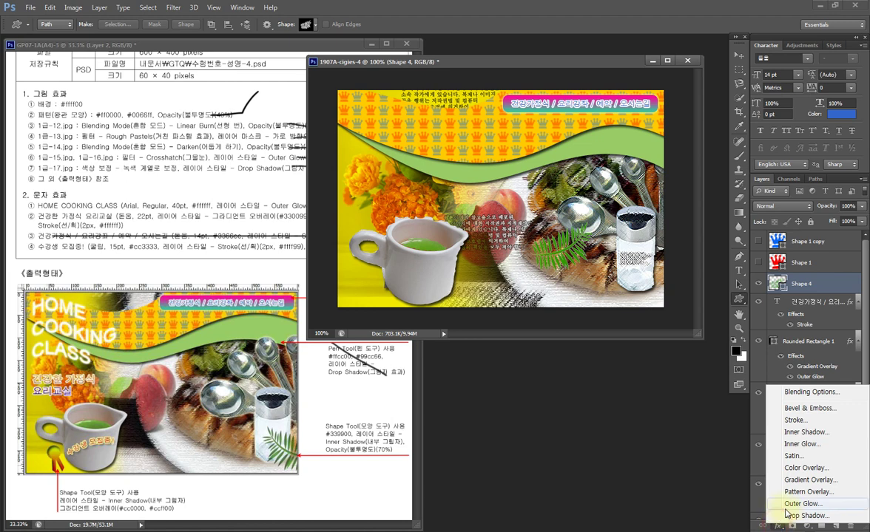
pyautogui.click(810, 434)
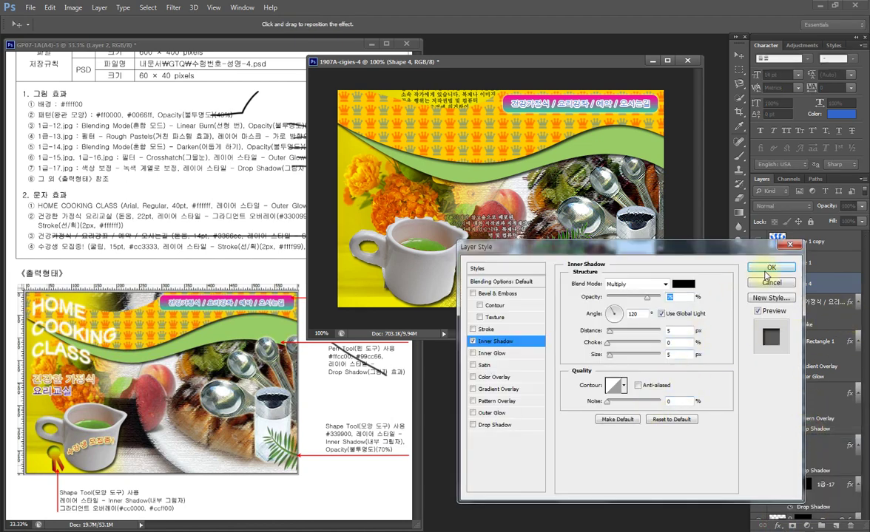
pyautogui.click(769, 270)
pyautogui.write('70')
pyautogui.press('Return')
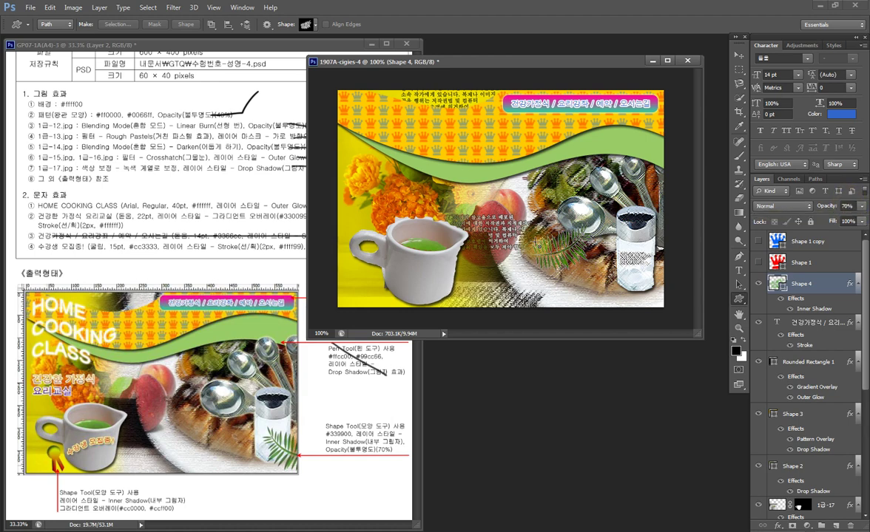
pyautogui.hotkey('ctrl', 't')
pyautogui.rightClick(582, 257)
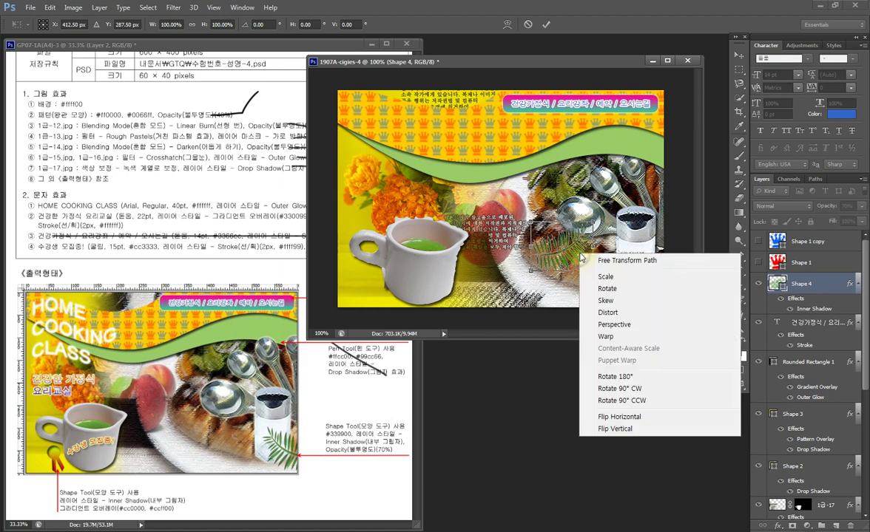
# Flip the leaf horizontally, scale it to about 76%, and place it in the lower-right corner
pyautogui.click(625, 417)
pyautogui.moveTo(551, 252); pyautogui.dragTo(646, 293)
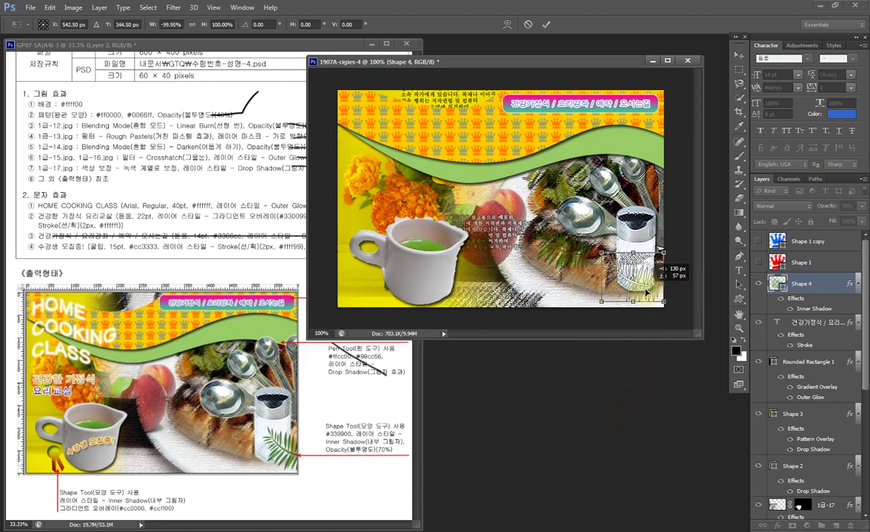
pyautogui.moveTo(645, 293); pyautogui.dragTo(654, 293)
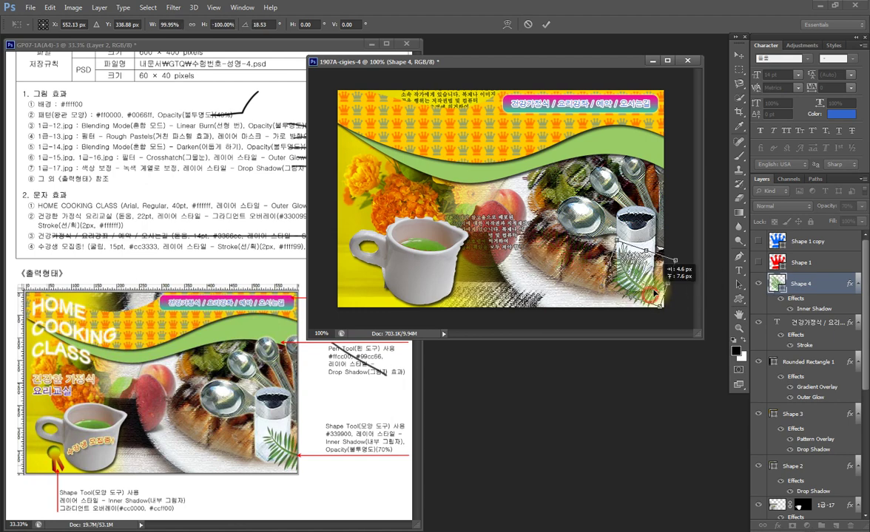
pyautogui.moveTo(618, 240); pyautogui.dragTo(622, 241)
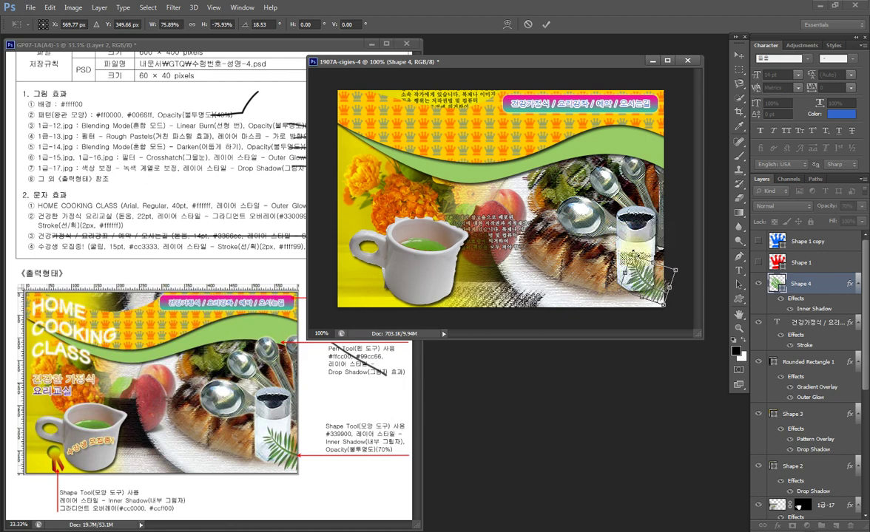
pyautogui.moveTo(622, 242); pyautogui.dragTo(625, 260)
pyautogui.moveTo(660, 297); pyautogui.dragTo(621, 284)
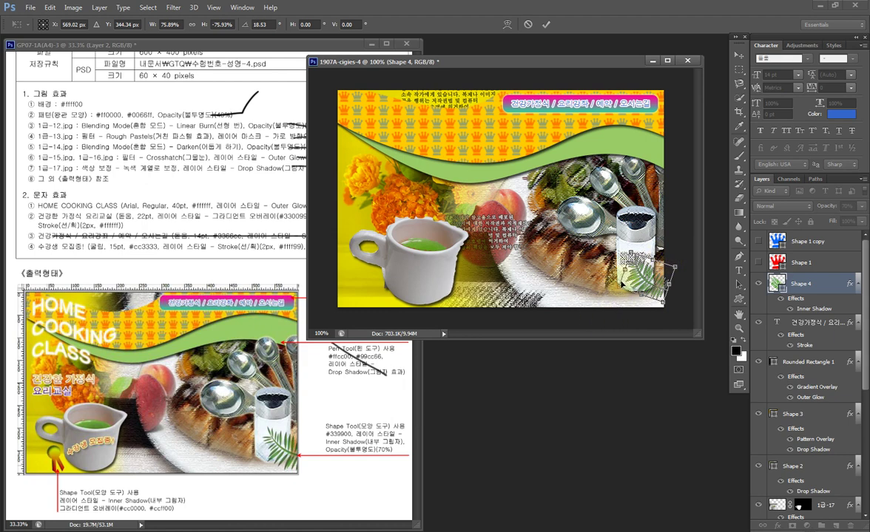
pyautogui.press('Return')
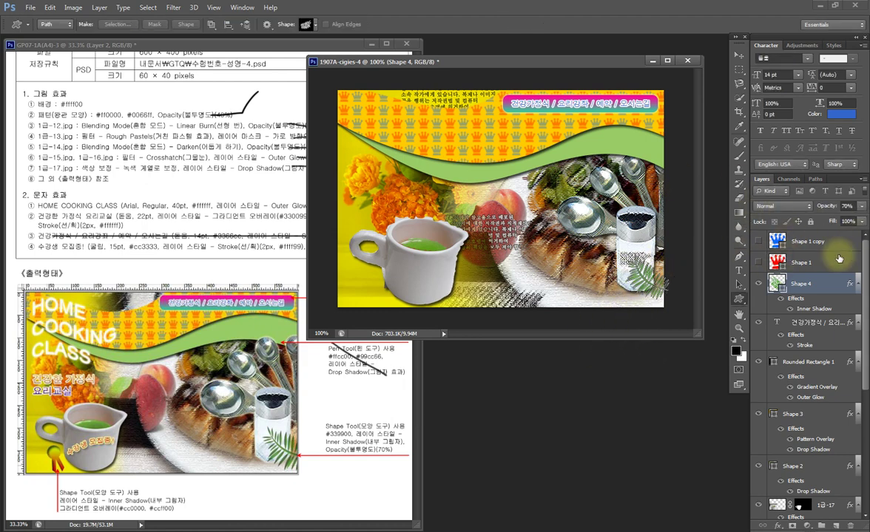
# Glance at the Paths panel, then bring the GP07 reference sheet forward with the Brush ready
pyautogui.click(817, 179)
pyautogui.click(760, 179)
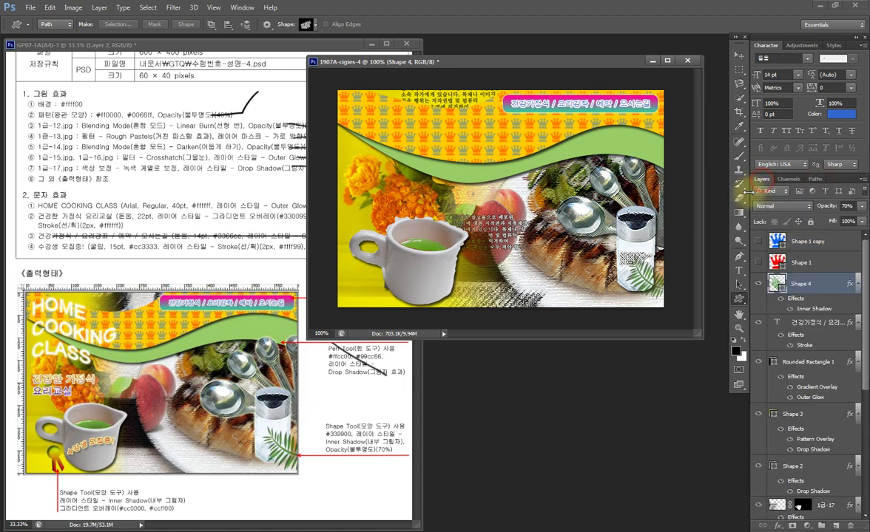
pyautogui.click(345, 418)
pyautogui.press('b')
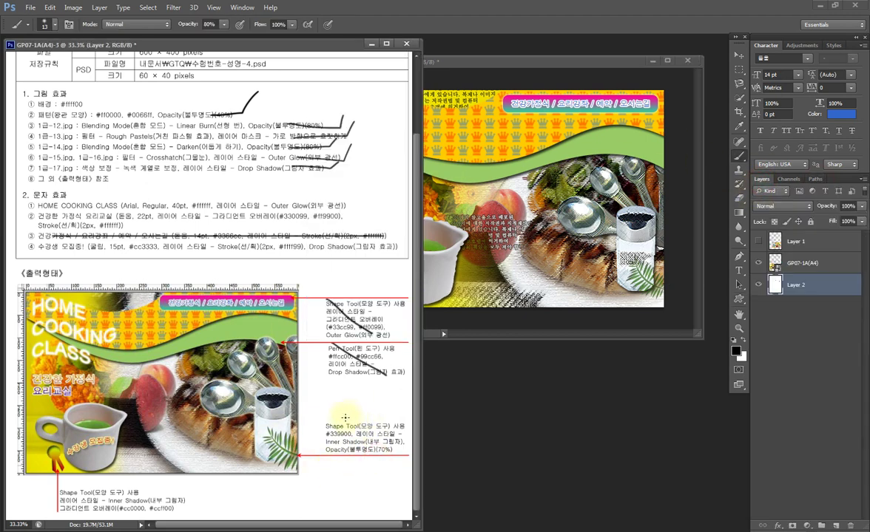
# Back on the poster, choose the ribbon preset in the Custom Shape picker
pyautogui.click(556, 59)
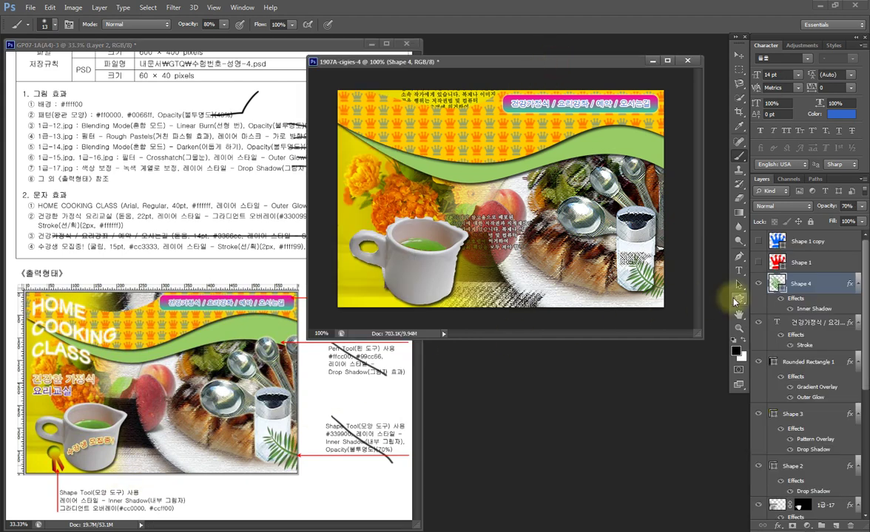
pyautogui.click(738, 299)
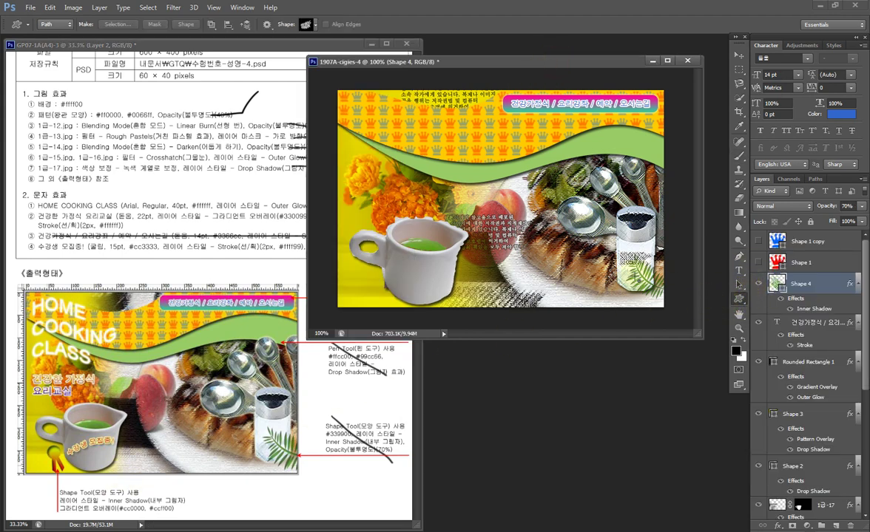
pyautogui.click(315, 25)
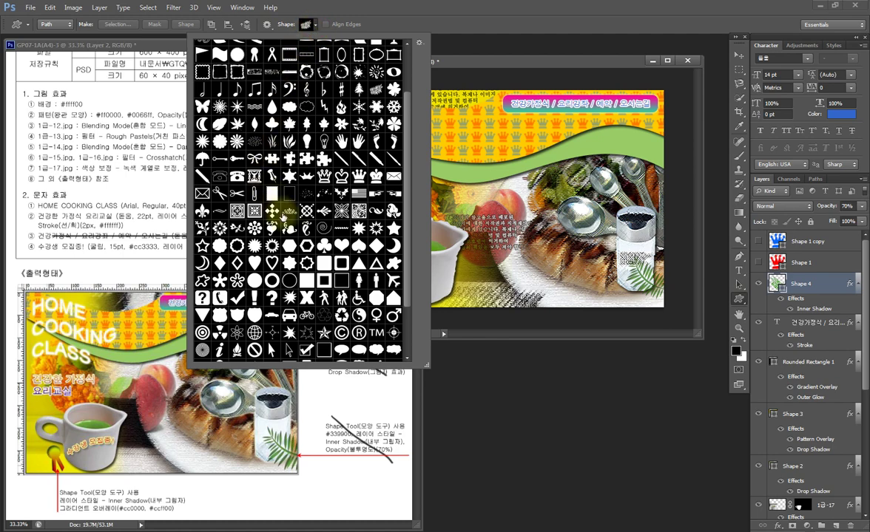
pyautogui.moveTo(408, 259)
pyautogui.mouseDown()
pyautogui.moveTo(413, 210)
pyautogui.moveTo(403, 314)
pyautogui.mouseUp()
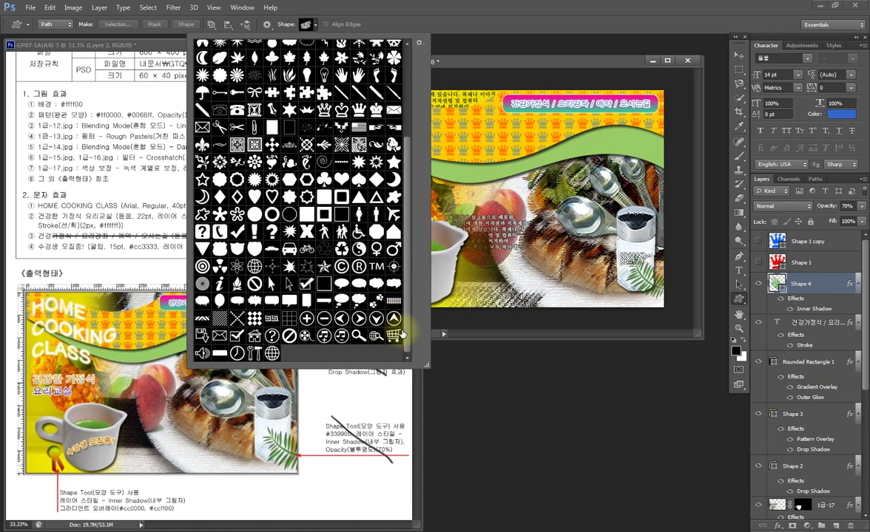
pyautogui.scroll(2, 408, 306)
pyautogui.moveTo(410, 304); pyautogui.dragTo(412, 222)
pyautogui.click(253, 117)
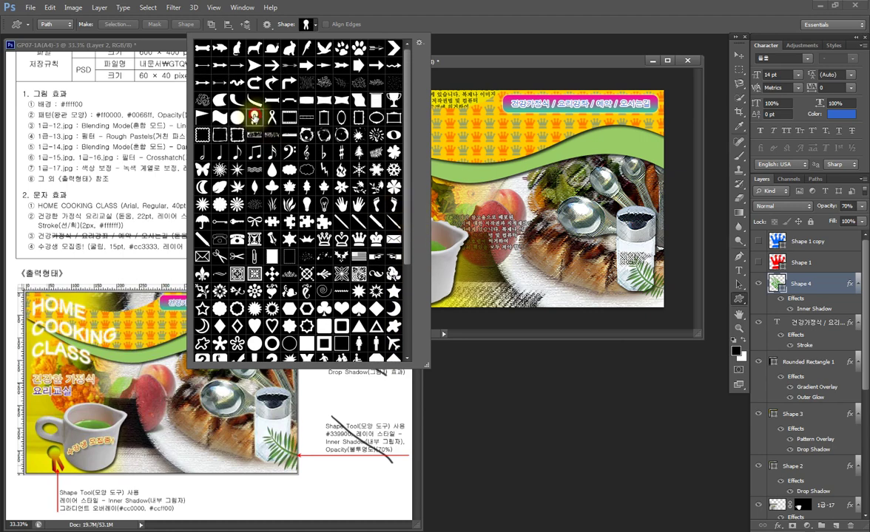
pyautogui.doubleClick(253, 117)
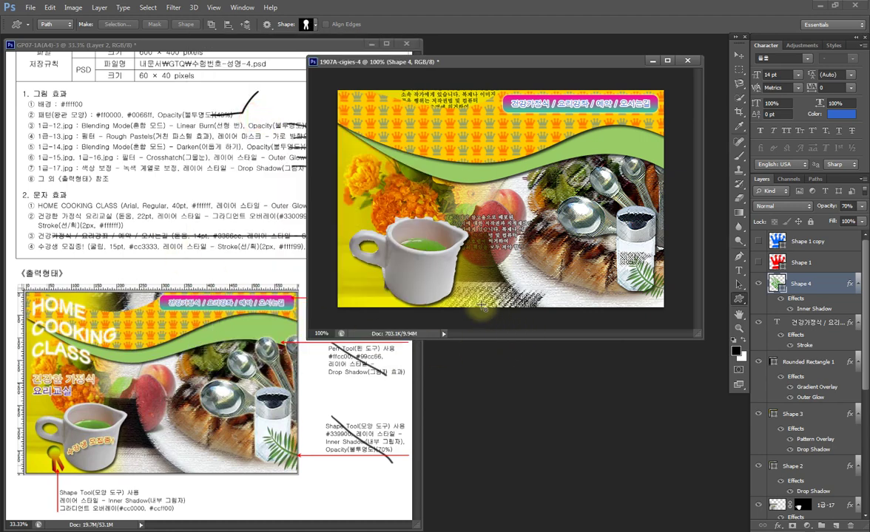
# Draw the ribbon medal beside the cup as a filled Shape 5 layer
pyautogui.moveTo(362, 274); pyautogui.dragTo(381, 304)
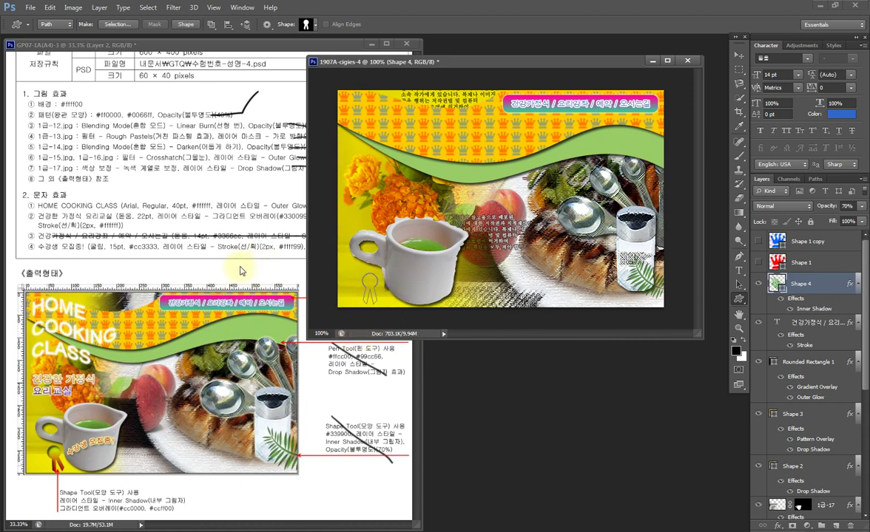
pyautogui.click(189, 25)
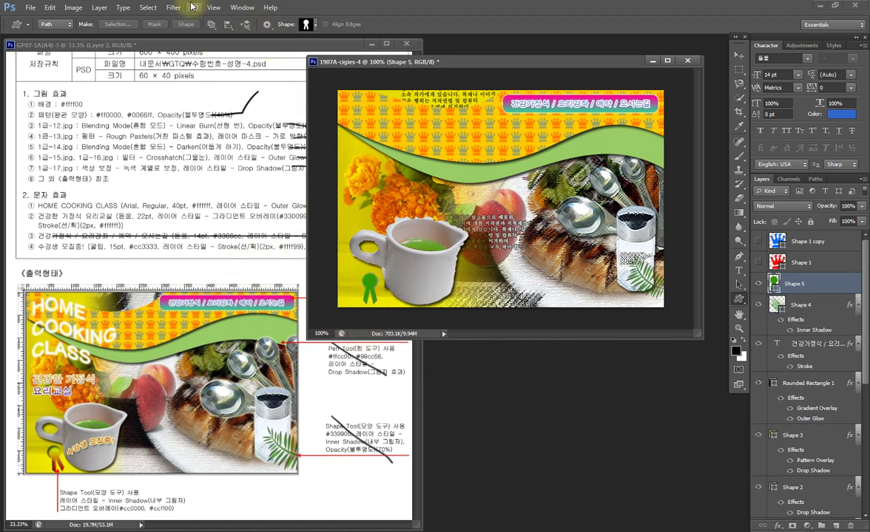
pyautogui.click(778, 527)
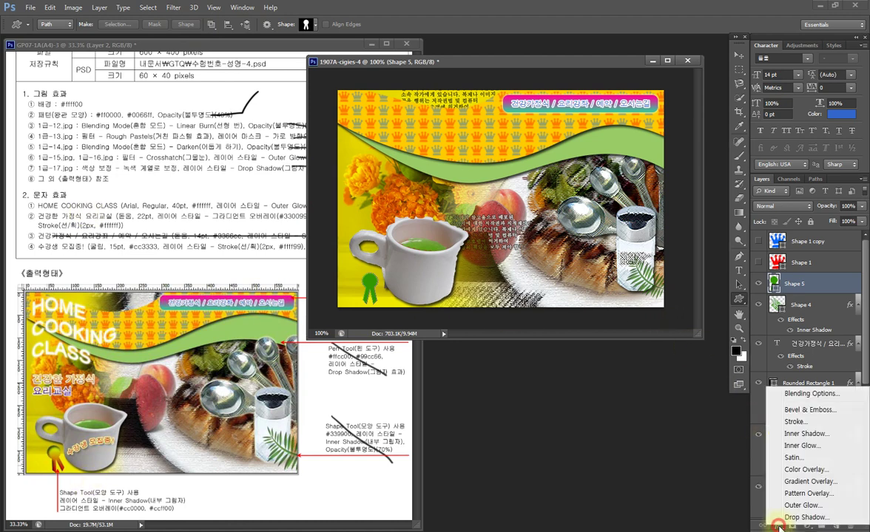
# Add Inner Shadow and Gradient Overlay to the ribbon, starting the gradient at #cc0000
pyautogui.click(799, 435)
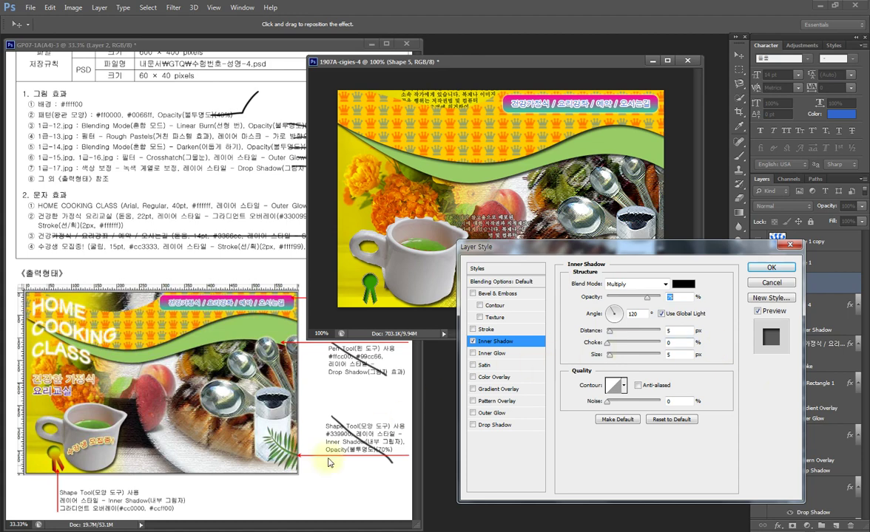
pyautogui.click(508, 392)
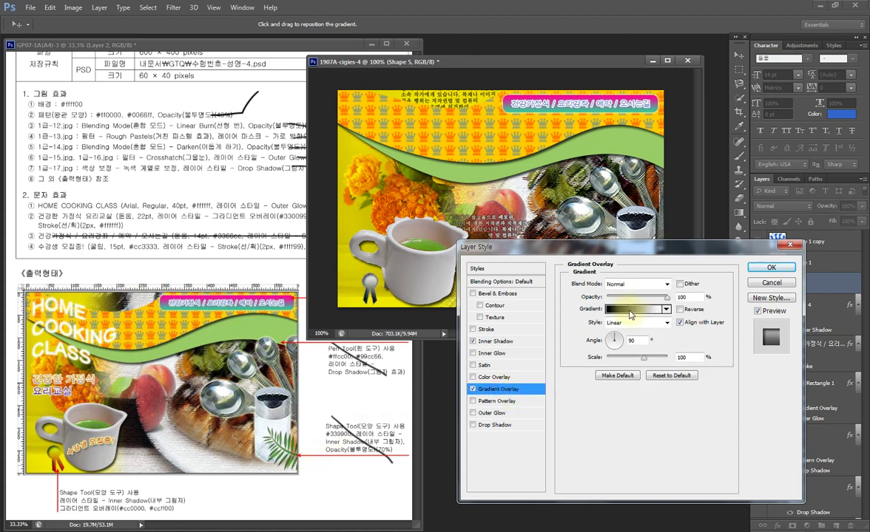
pyautogui.click(629, 311)
pyautogui.click(416, 278)
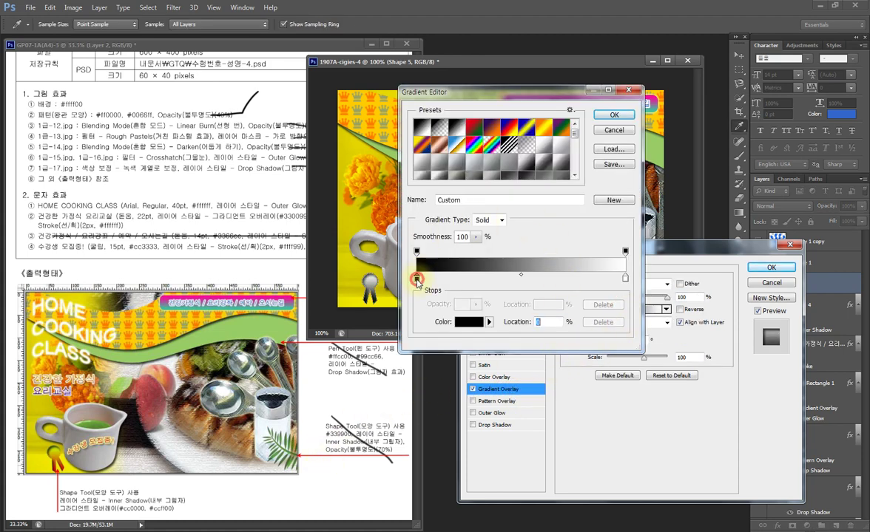
pyautogui.click(466, 323)
pyautogui.write('cc0000')
pyautogui.press('Return')
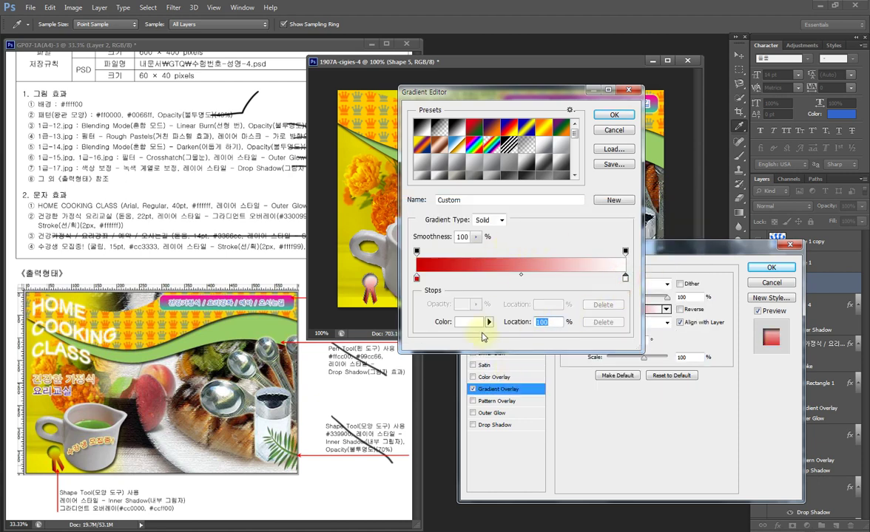
# End the gradient at #ccff00, apply the styles, and rotate the ribbon about -14°
pyautogui.click(463, 324)
pyautogui.click(603, 382)
pyautogui.write('ccff00')
pyautogui.press('Return')
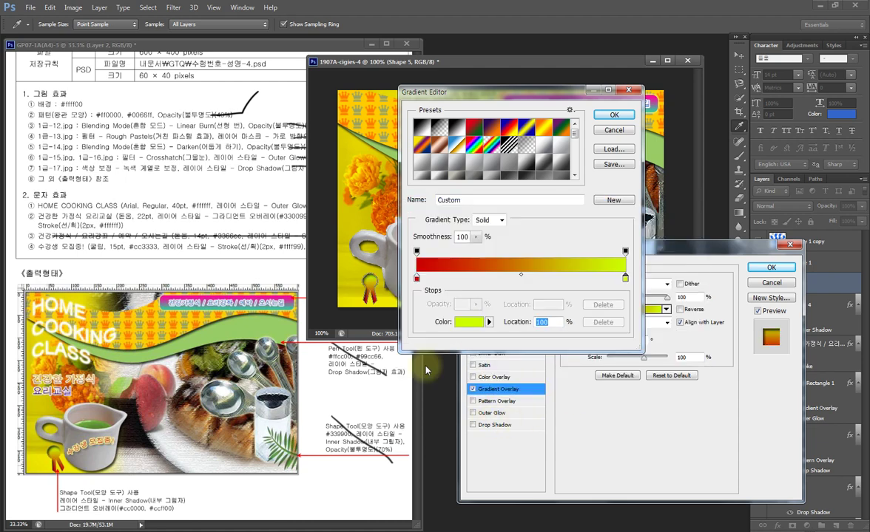
pyautogui.click(611, 117)
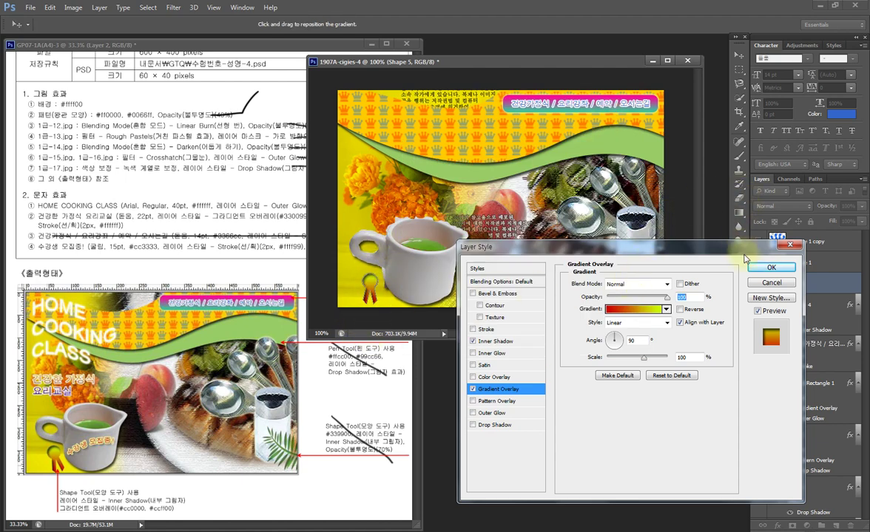
pyautogui.press('Return')
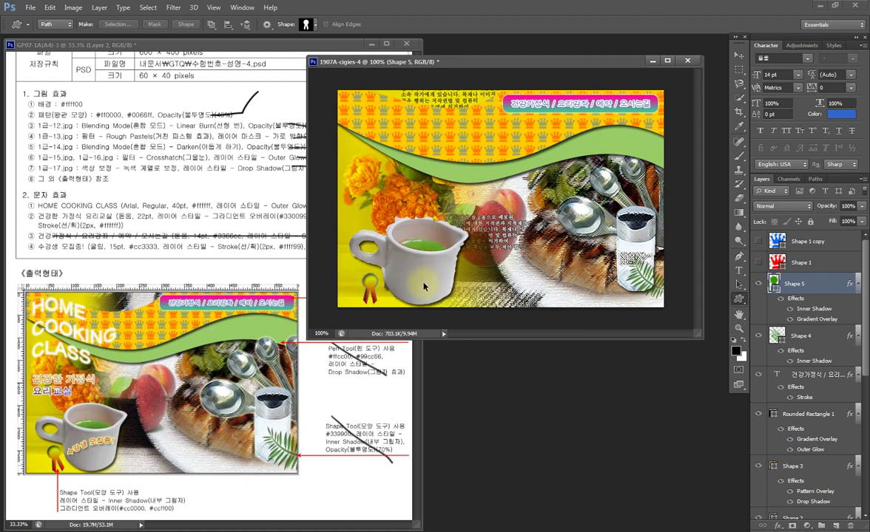
pyautogui.hotkey('ctrl', 't')
pyautogui.moveTo(387, 313); pyautogui.dragTo(395, 309)
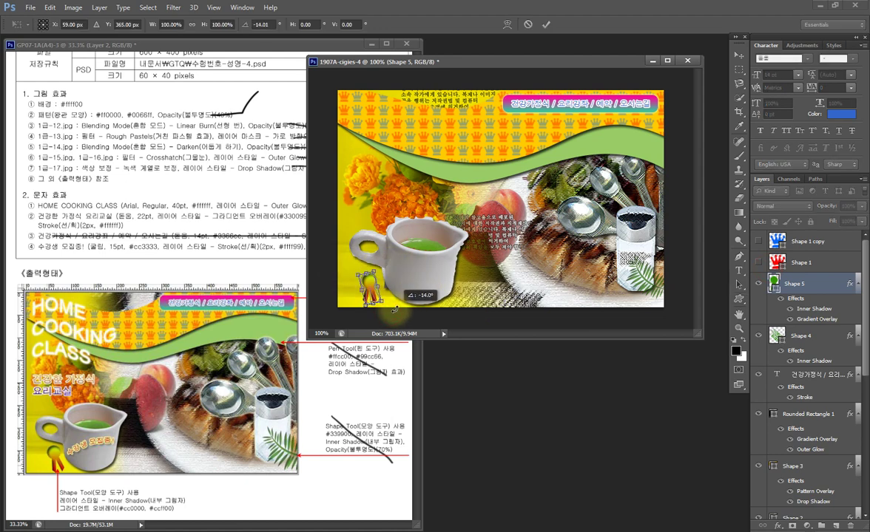
# Commit the ribbon's rotation and brush a tick beside item 8 on the GP07 sheet
pyautogui.press('Return')
pyautogui.press('u')
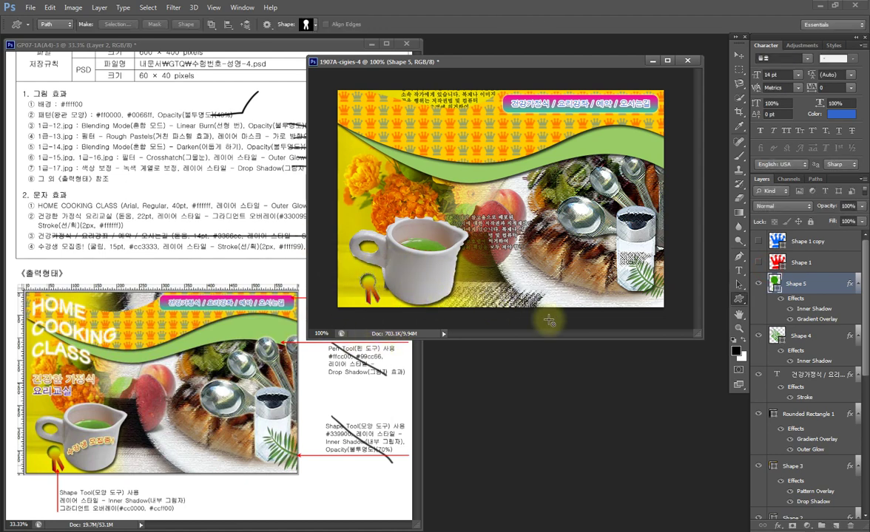
pyautogui.click(81, 185)
pyautogui.press('b')
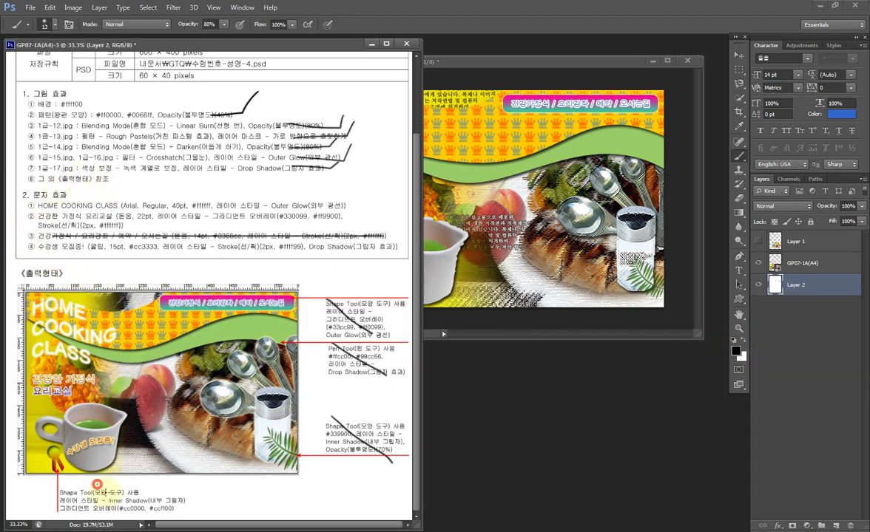
pyautogui.moveTo(82, 183); pyautogui.dragTo(116, 154)
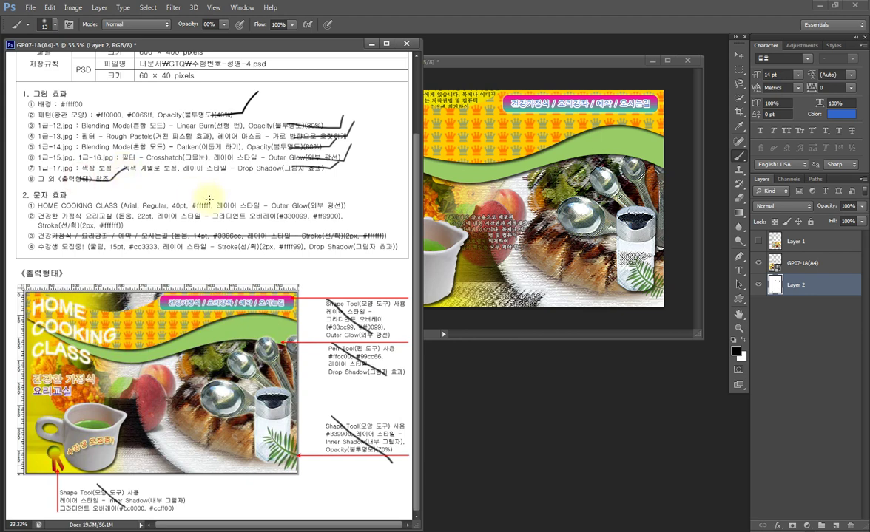
# Bring the poster back in front with the Type tool and shift its window right
pyautogui.click(586, 66)
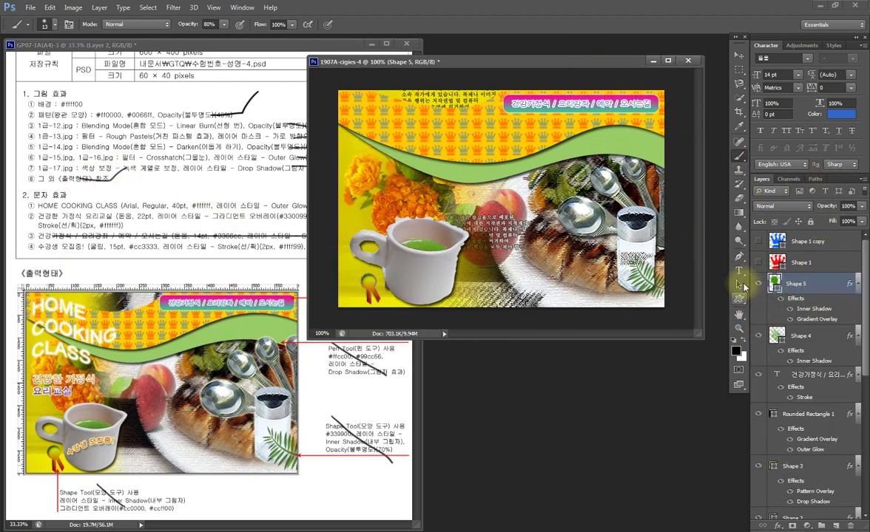
pyautogui.press('t')
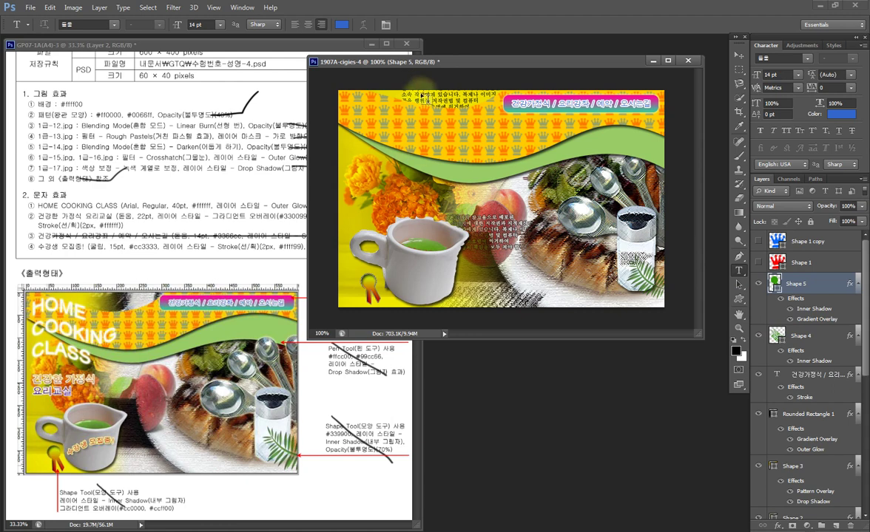
pyautogui.moveTo(419, 65)
pyautogui.mouseDown()
pyautogui.moveTo(520, 64)
pyautogui.moveTo(463, 59)
pyautogui.mouseUp()
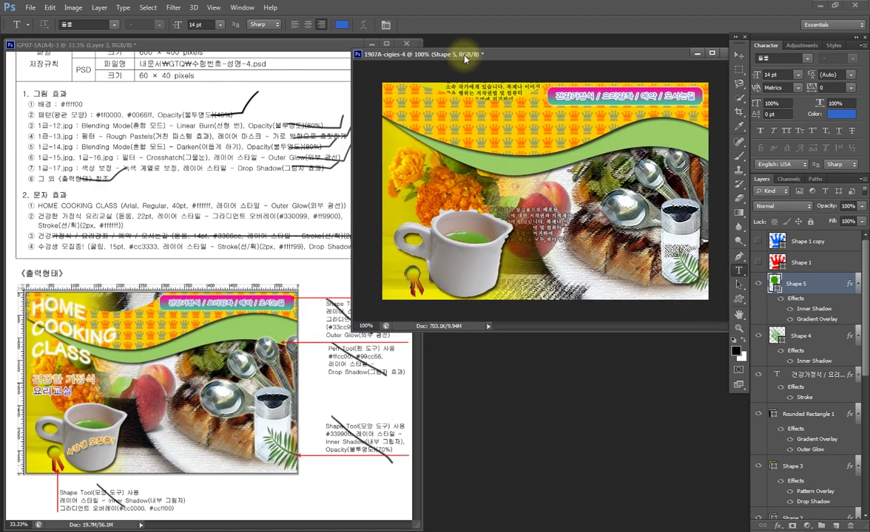
# Type HOME COOKING CLASS over the left-side flowers and left-align the text
pyautogui.click(398, 196)
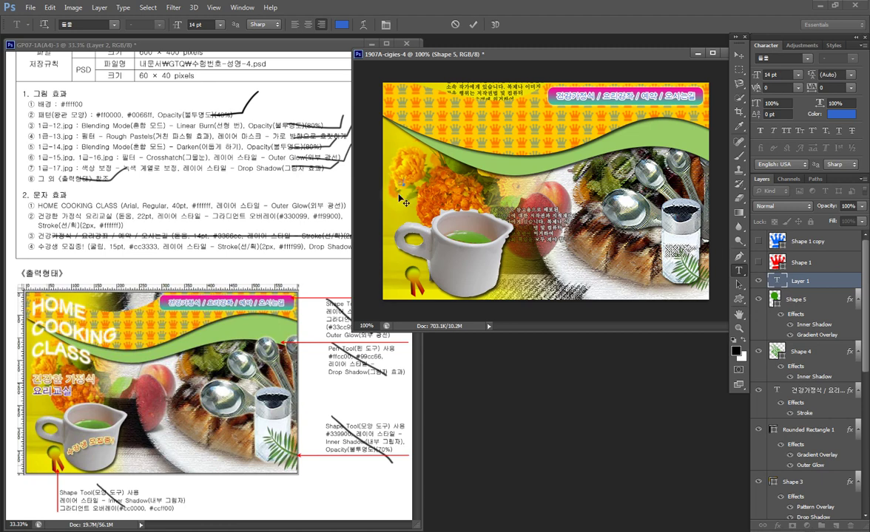
pyautogui.write('HOME COOKING CLASS')
pyautogui.click(713, 259)
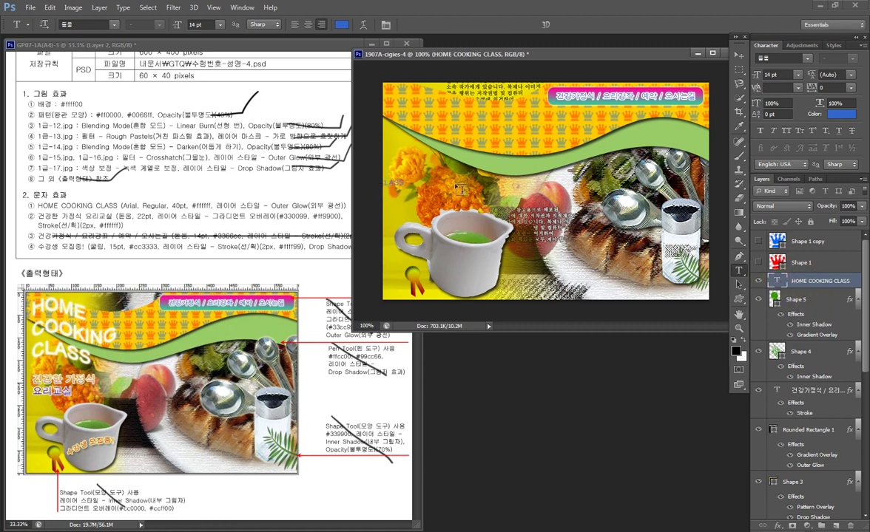
pyautogui.click(294, 25)
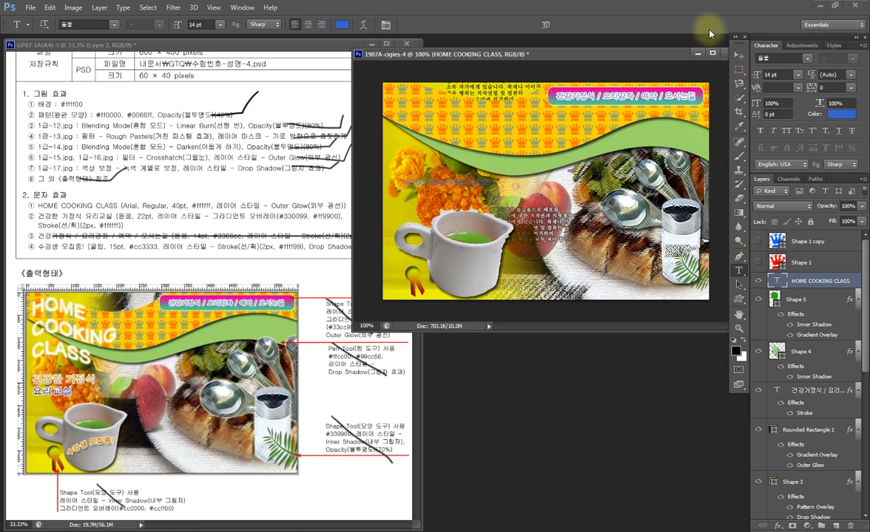
# Format the title as 40 pt white Arial
pyautogui.click(806, 59)
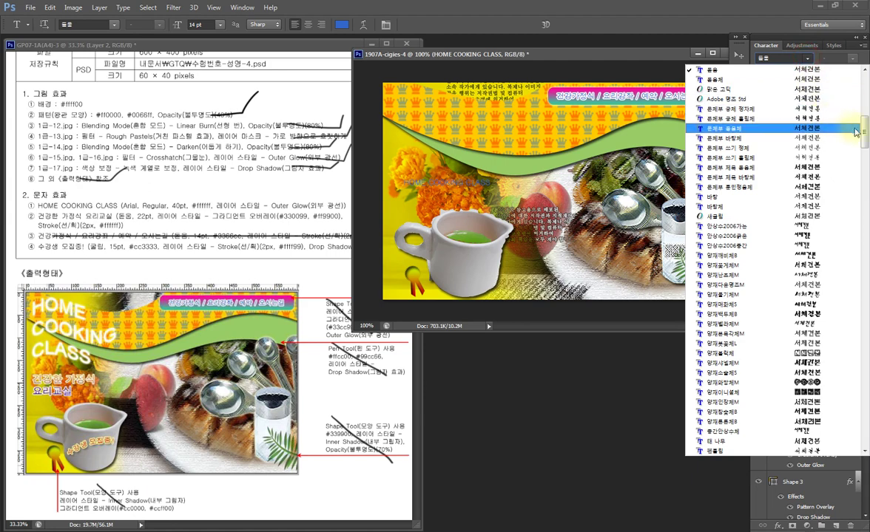
pyautogui.moveTo(863, 131); pyautogui.dragTo(862, 201)
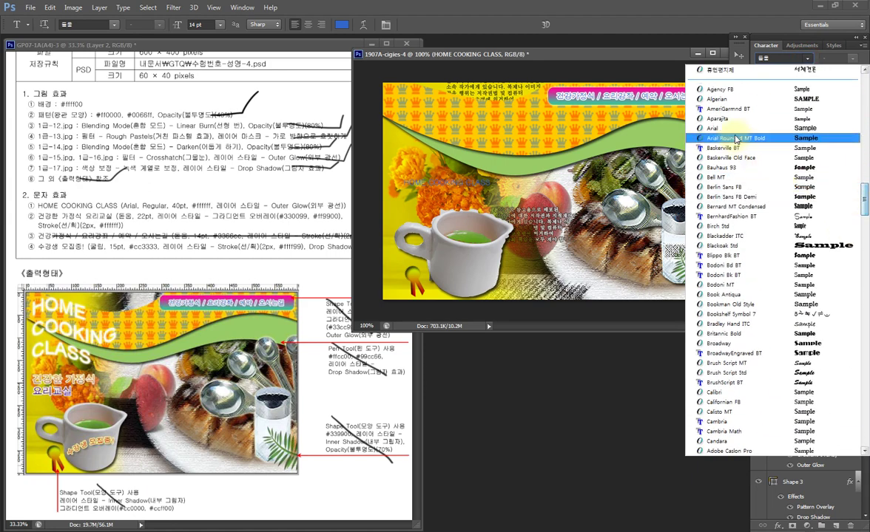
pyautogui.click(739, 128)
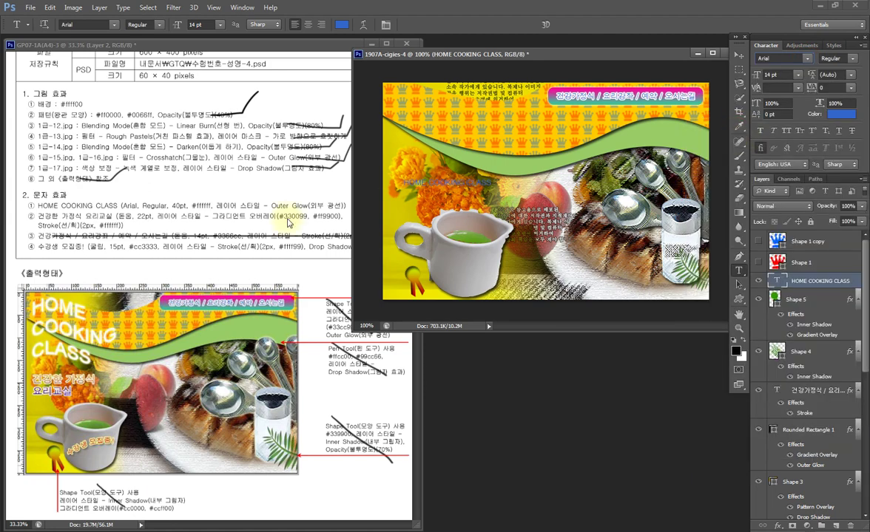
pyautogui.click(773, 74)
pyautogui.write('4')
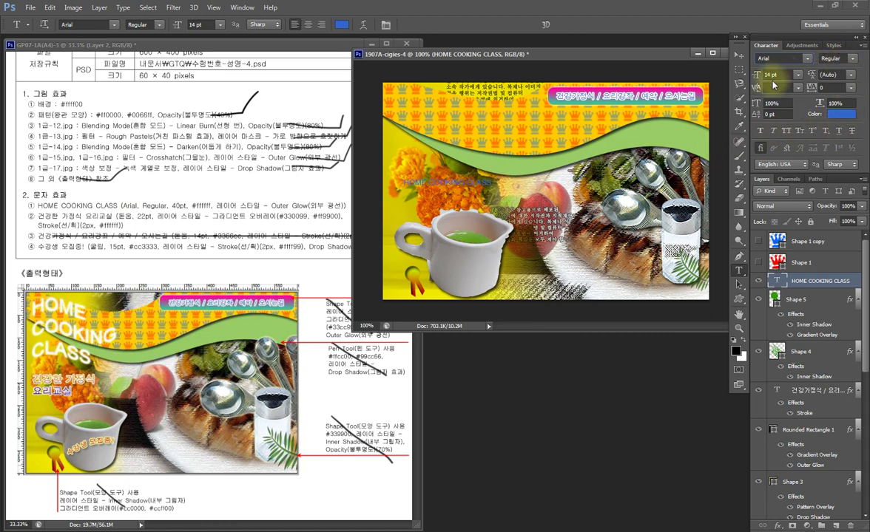
pyautogui.write('0')
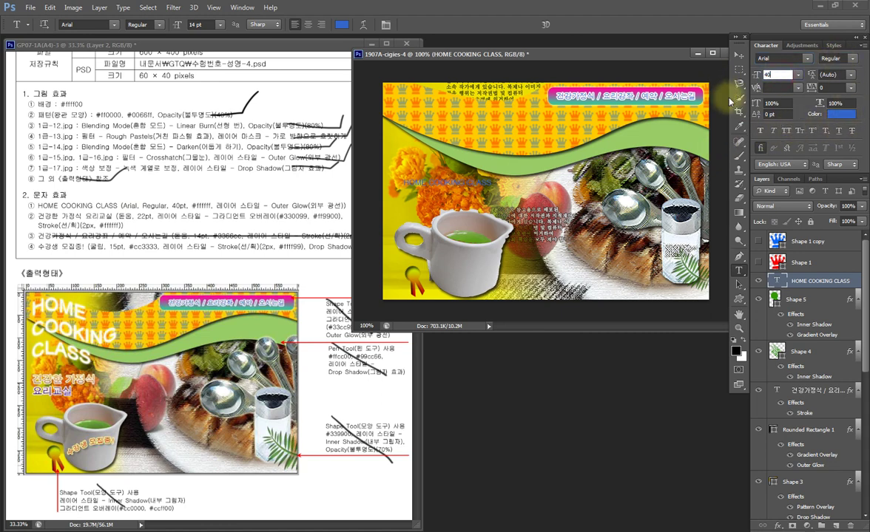
pyautogui.press('Return')
pyautogui.click(841, 114)
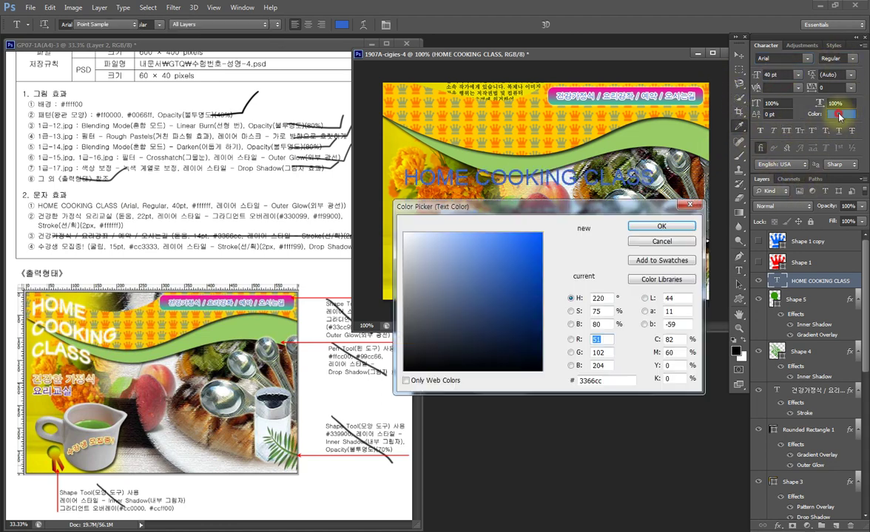
pyautogui.moveTo(521, 269); pyautogui.dragTo(405, 233)
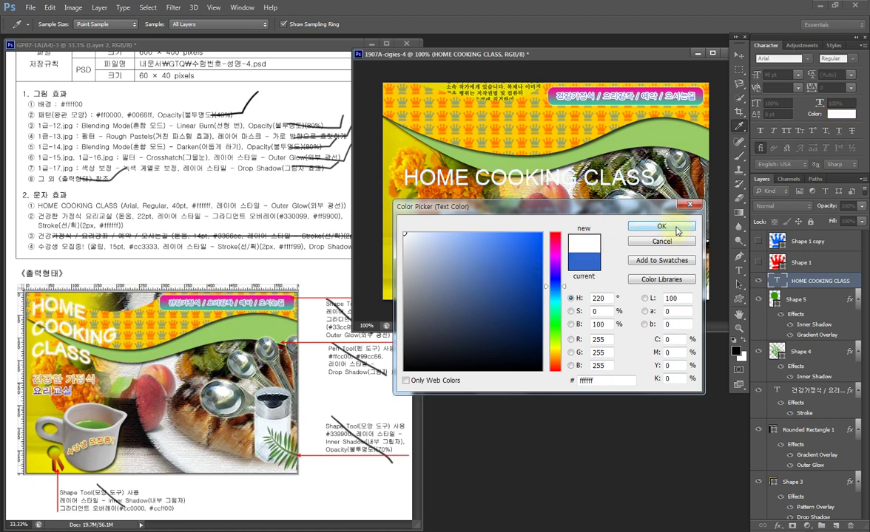
pyautogui.click(661, 226)
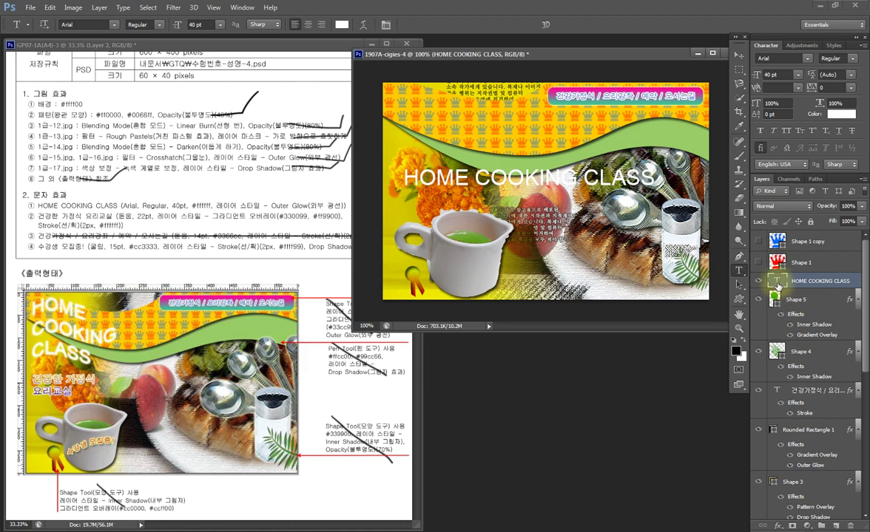
# Break the title into HOME / COOKING / CLASS lines and move it to the top-left corner
pyautogui.doubleClick(767, 283)
pyautogui.click(438, 167)
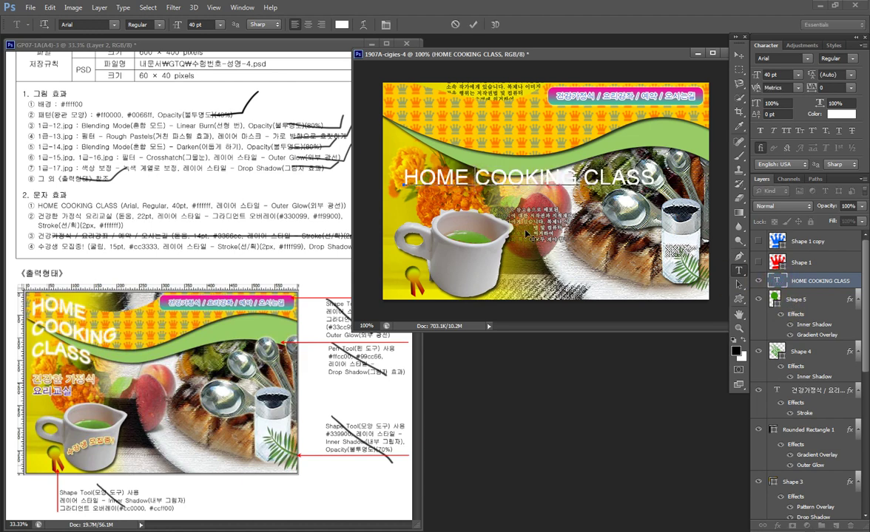
pyautogui.press('Return')
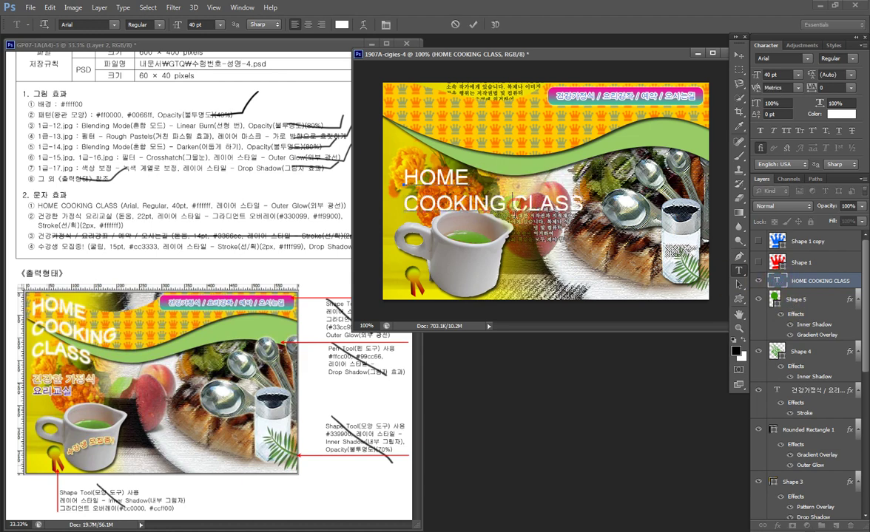
pyautogui.press('Return')
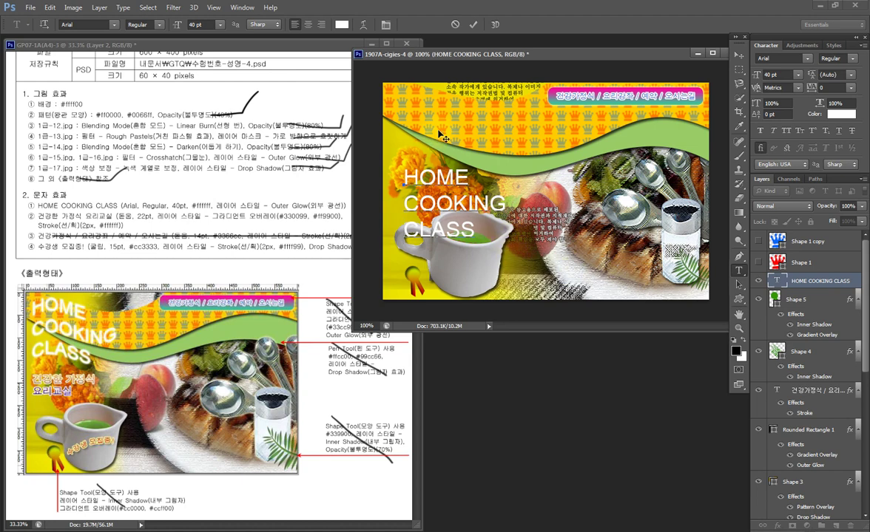
pyautogui.click(738, 55)
pyautogui.moveTo(429, 180); pyautogui.dragTo(414, 107)
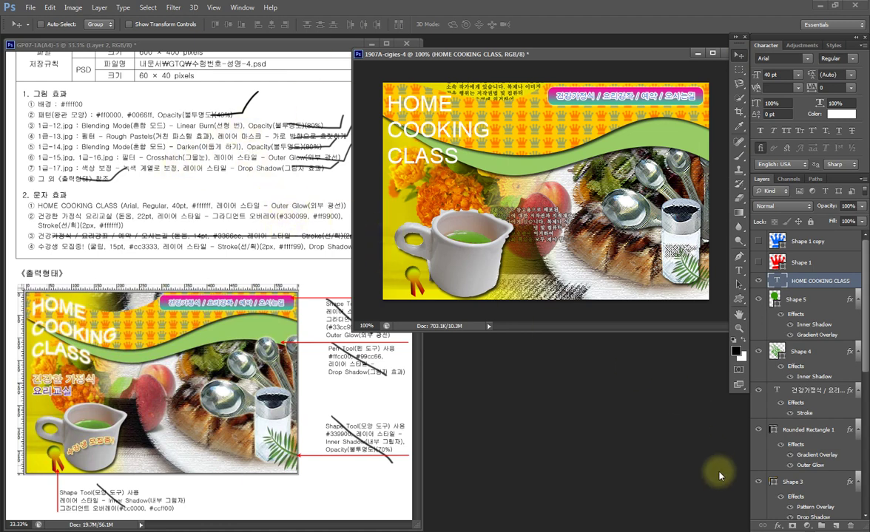
pyautogui.click(777, 526)
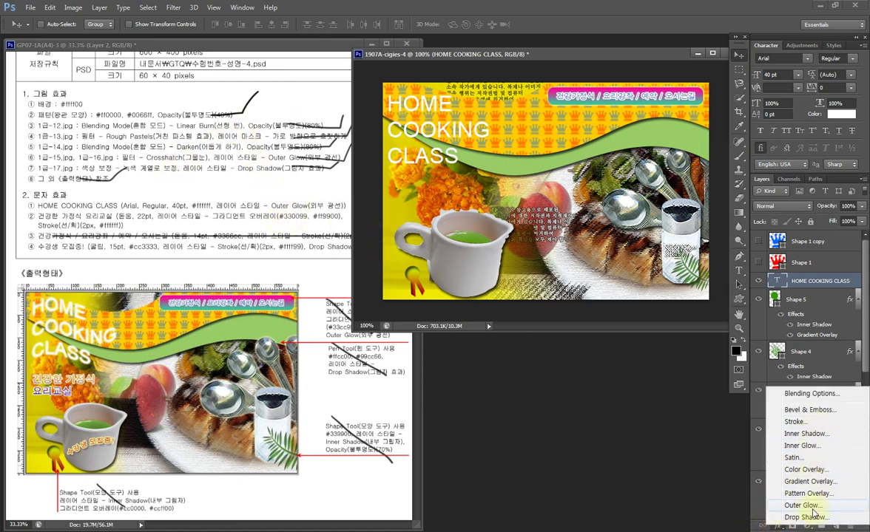
# Add an Outer Glow to the title and warp it with the Flag style at -16% bend
pyautogui.click(803, 505)
pyautogui.click(767, 268)
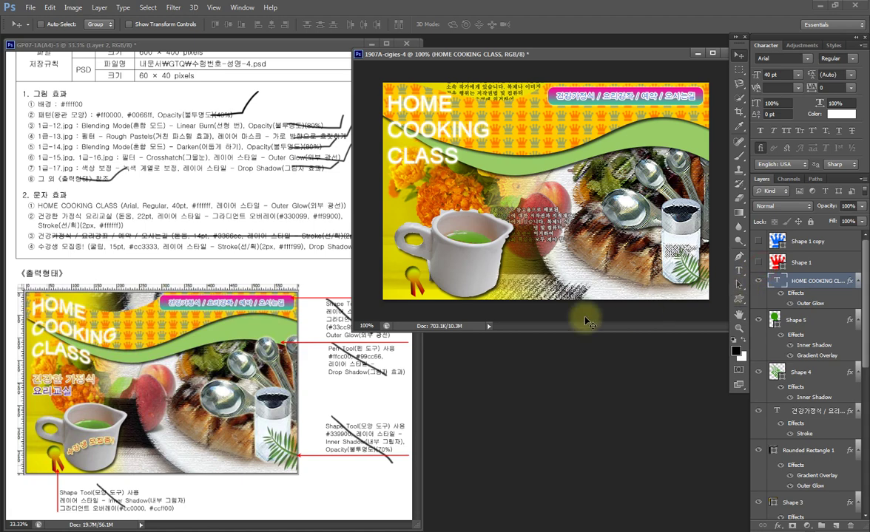
pyautogui.doubleClick(777, 283)
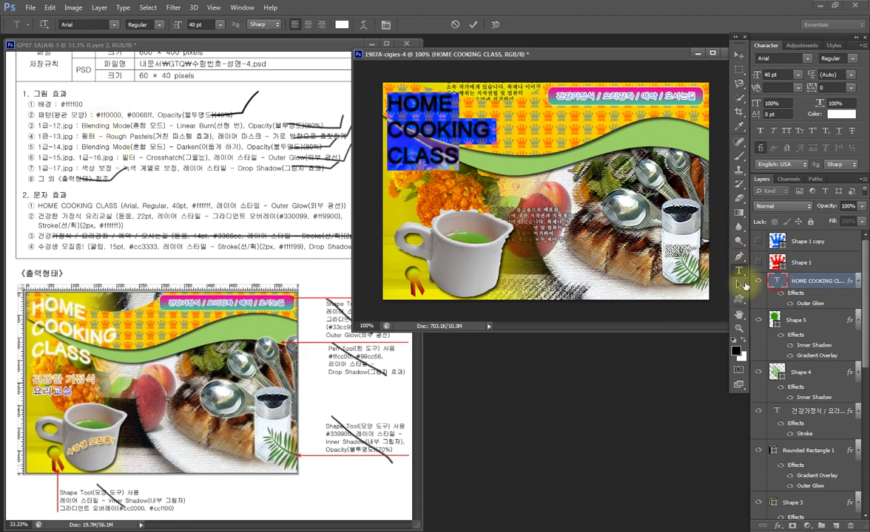
pyautogui.click(363, 25)
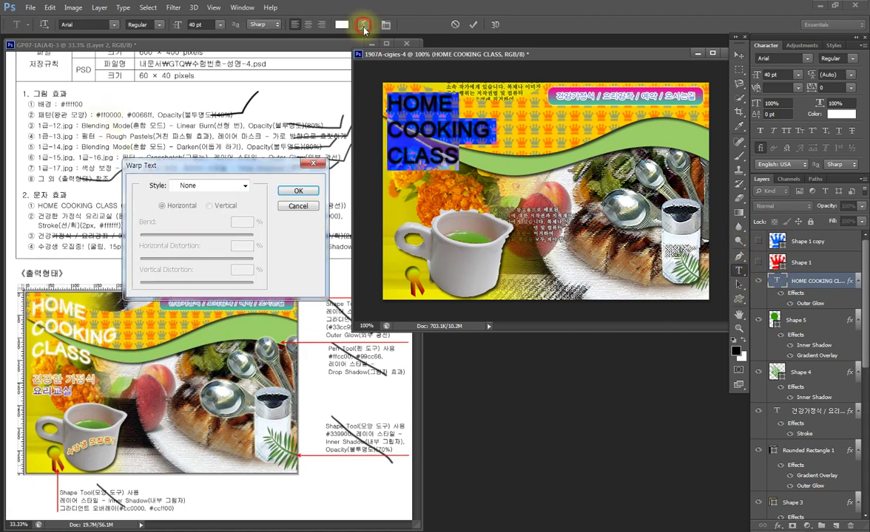
pyautogui.click(223, 187)
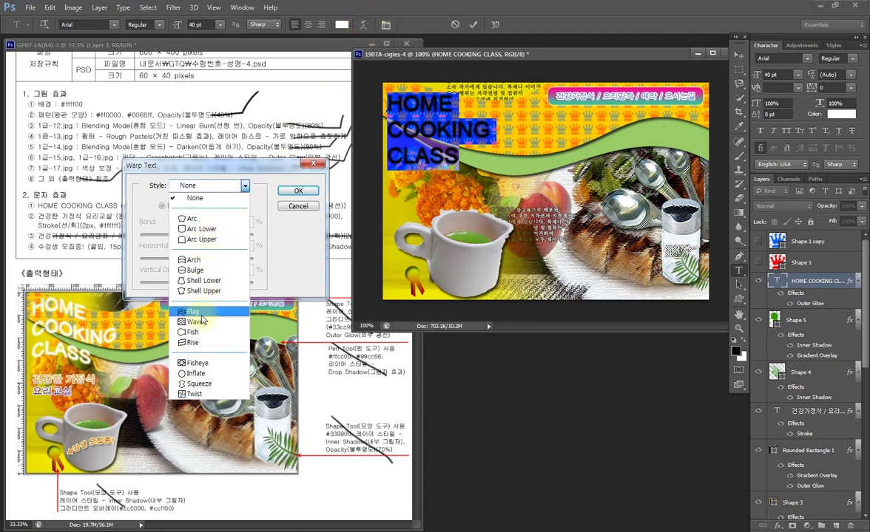
pyautogui.click(205, 313)
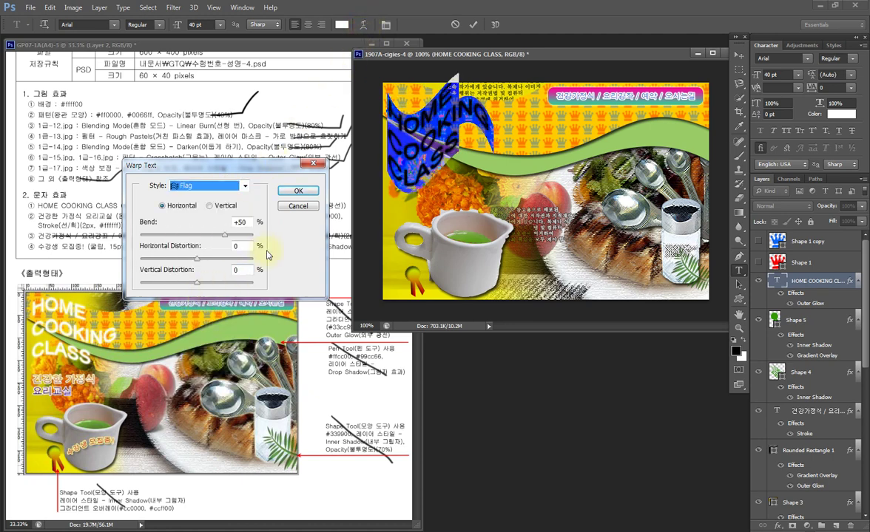
pyautogui.moveTo(225, 235); pyautogui.dragTo(188, 235)
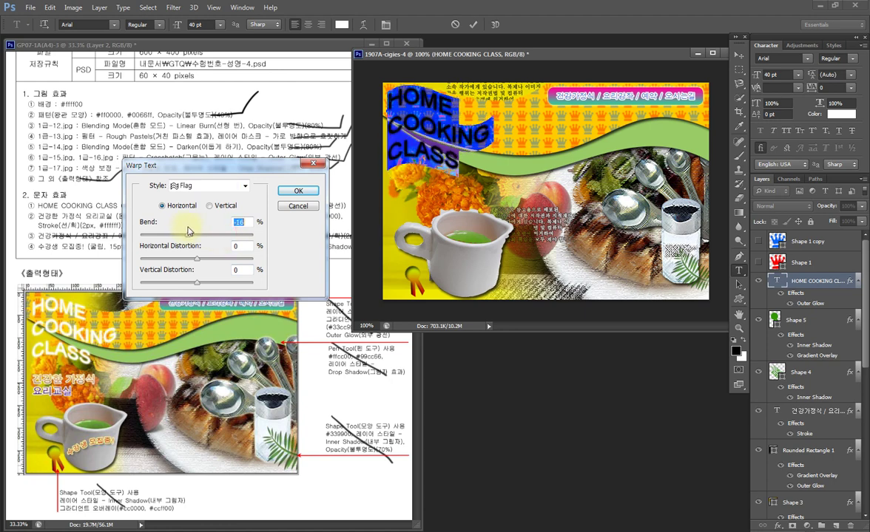
pyautogui.click(298, 191)
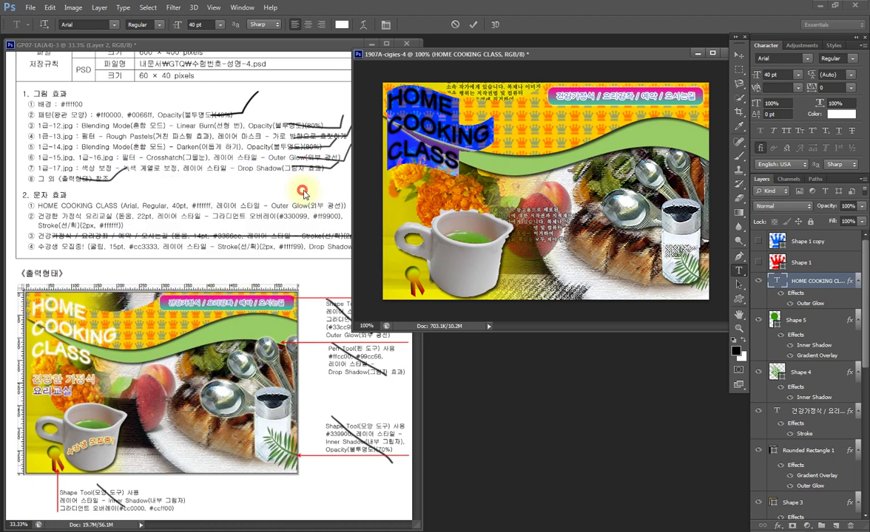
pyautogui.click(738, 56)
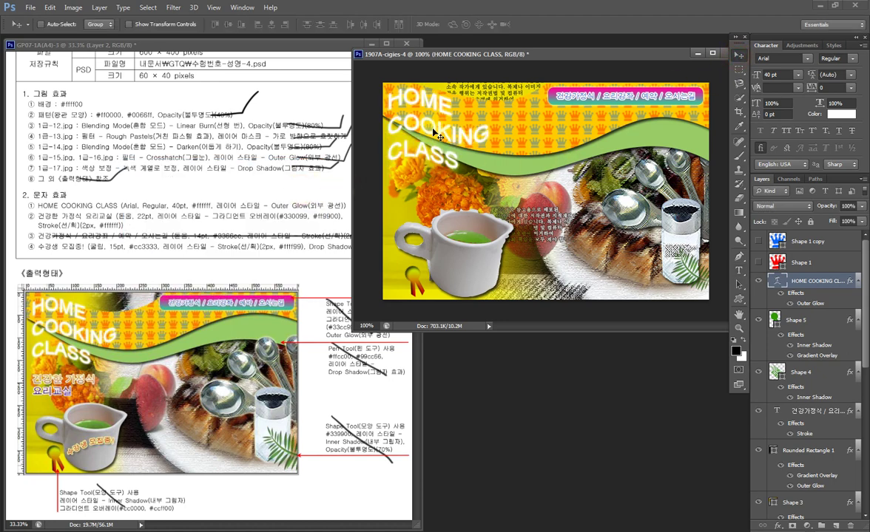
# Nudge the title lower and strike through the Outer Glow note on the GP07 sheet
pyautogui.moveTo(432, 128); pyautogui.dragTo(442, 169)
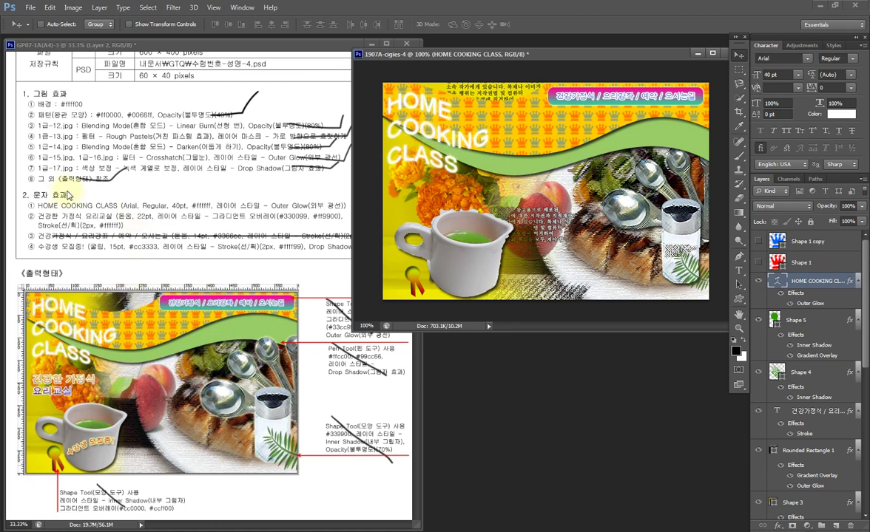
pyautogui.click(136, 216)
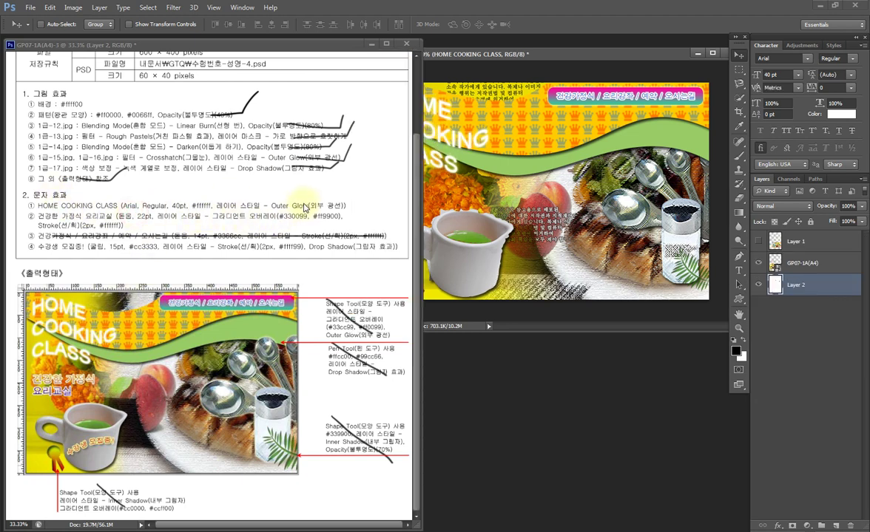
pyautogui.press('b')
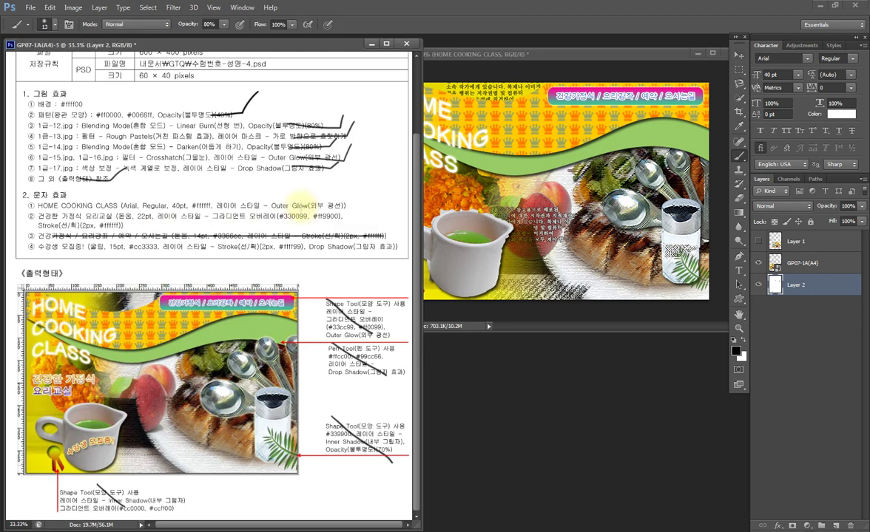
pyautogui.moveTo(284, 206); pyautogui.dragTo(348, 208)
pyautogui.click(523, 55)
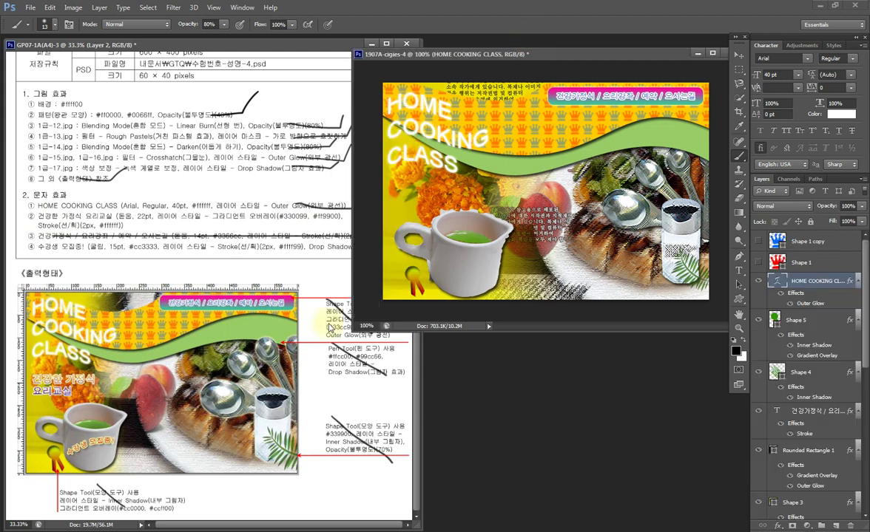
pyautogui.click(738, 270)
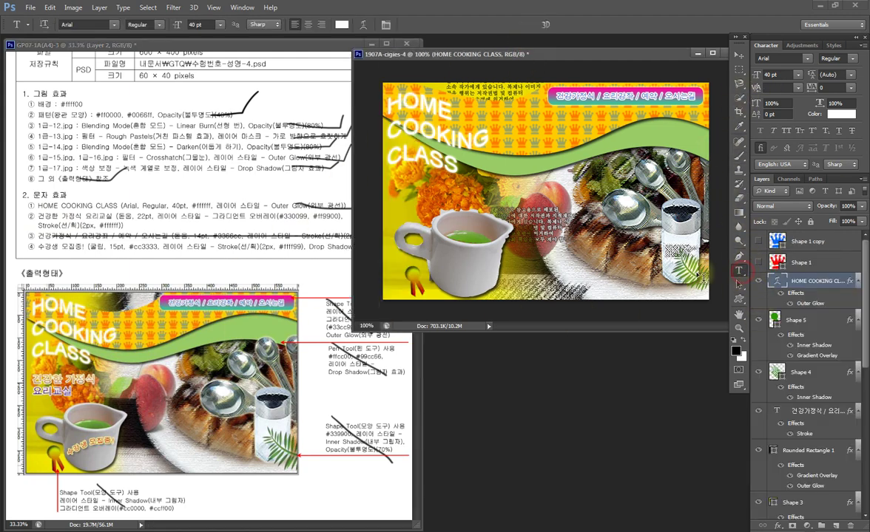
# Add the two-line subtitle 건강한 가정식 요리교실 below the title
pyautogui.click(403, 218)
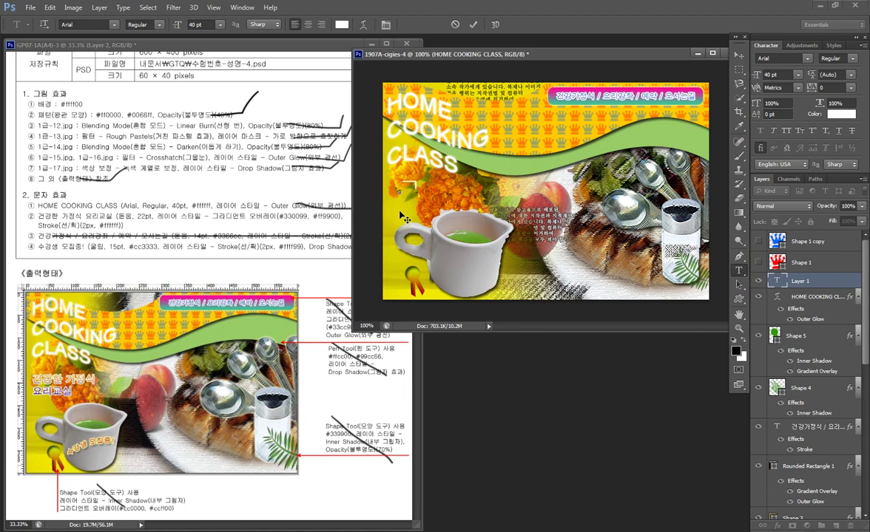
pyautogui.write('건강한 가정식')
pyautogui.press('Return')
pyautogui.write('요리교실')
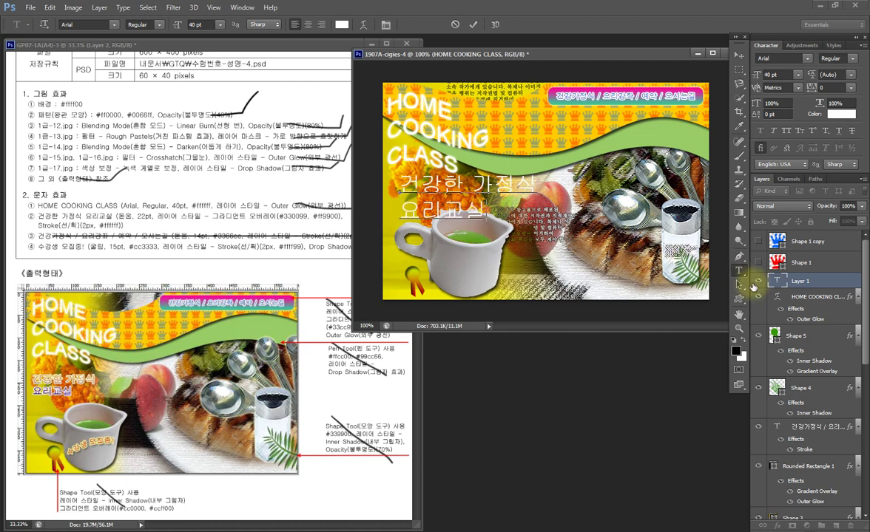
pyautogui.click(762, 280)
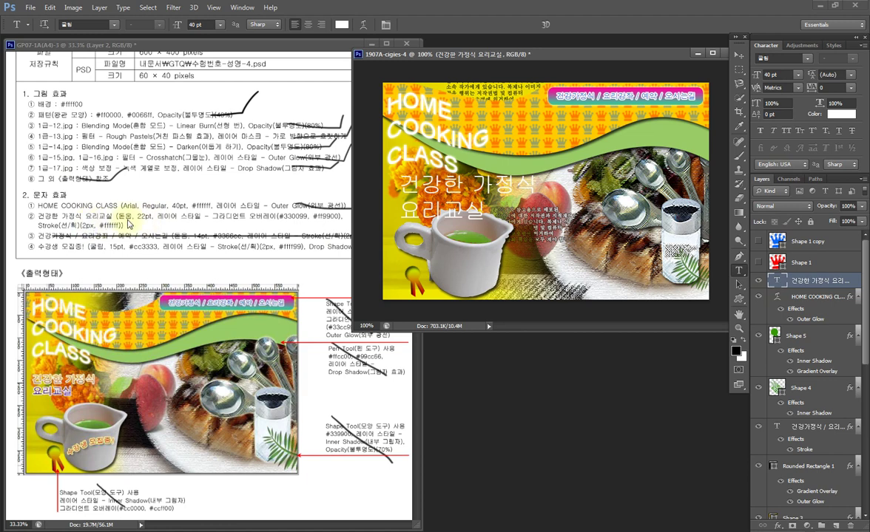
# Set the subtitle's font to 돋움 at 22 pt
pyautogui.click(773, 57)
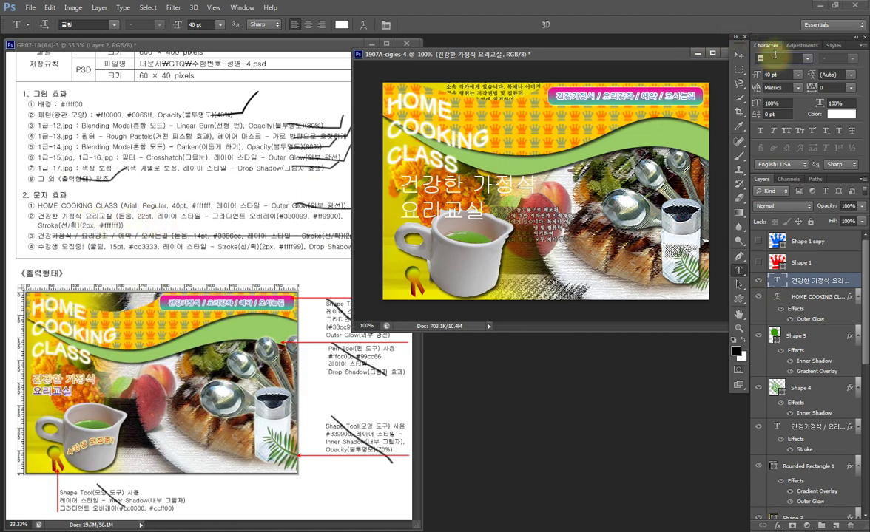
pyautogui.write('돋움')
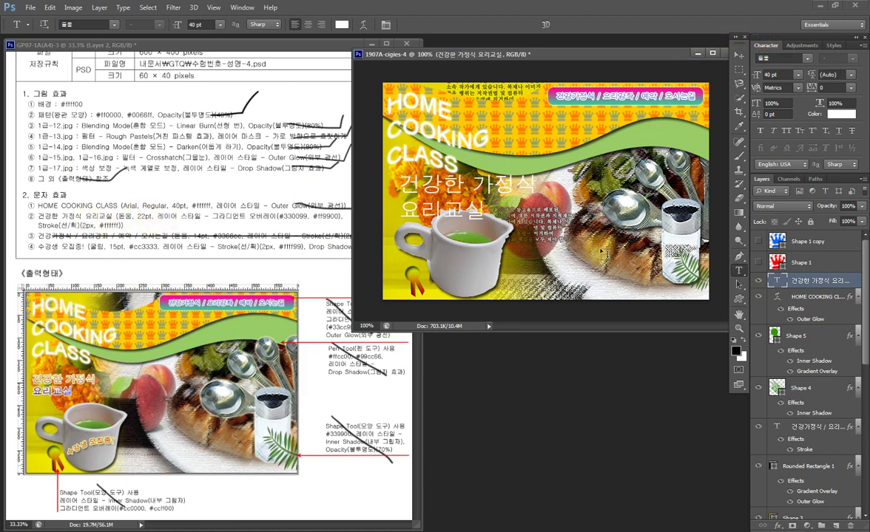
pyautogui.click(781, 75)
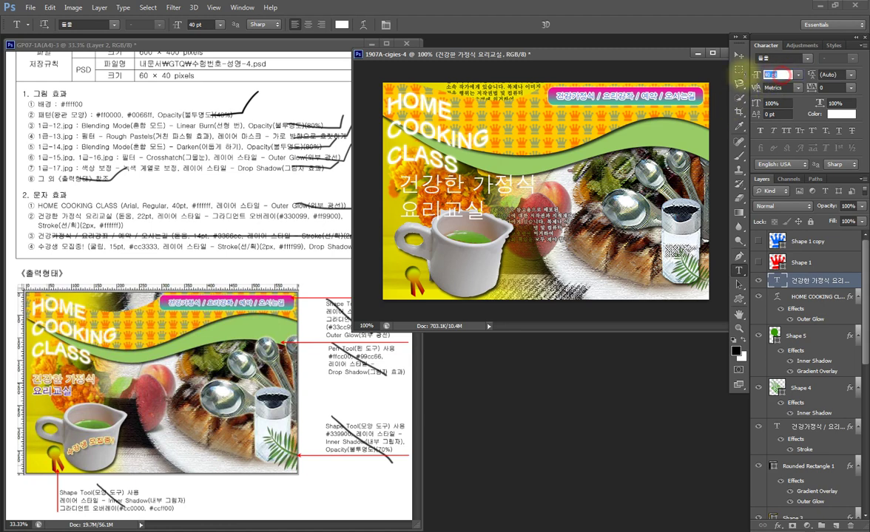
pyautogui.write('22')
pyautogui.press('Return')
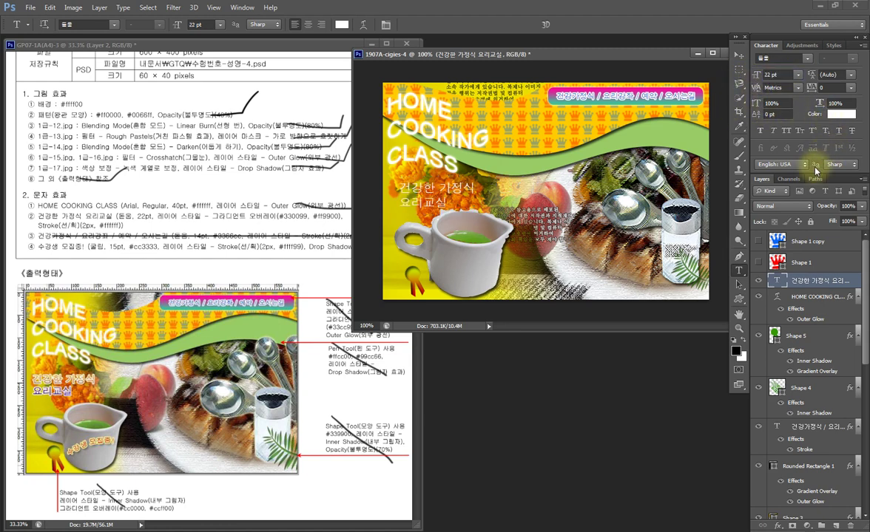
pyautogui.click(782, 526)
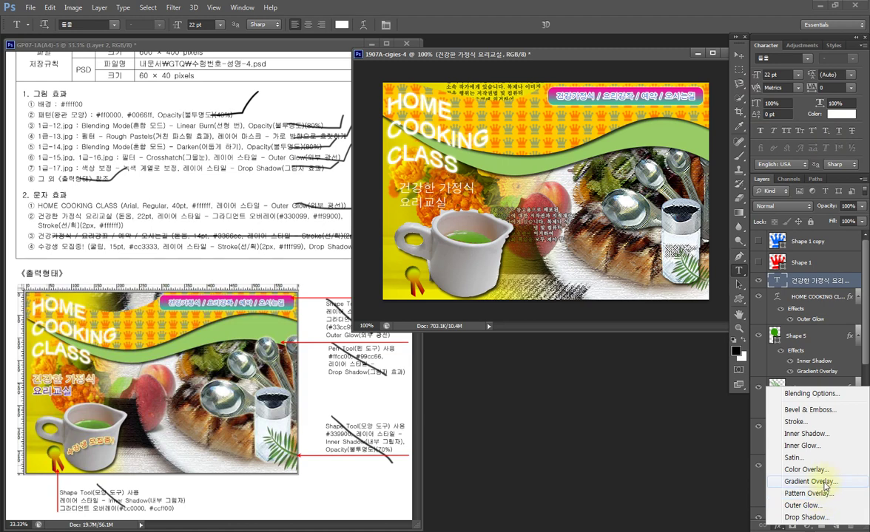
# Give the subtitle a Gradient Overlay running from #330099 purple to #ff9900 orange
pyautogui.click(823, 482)
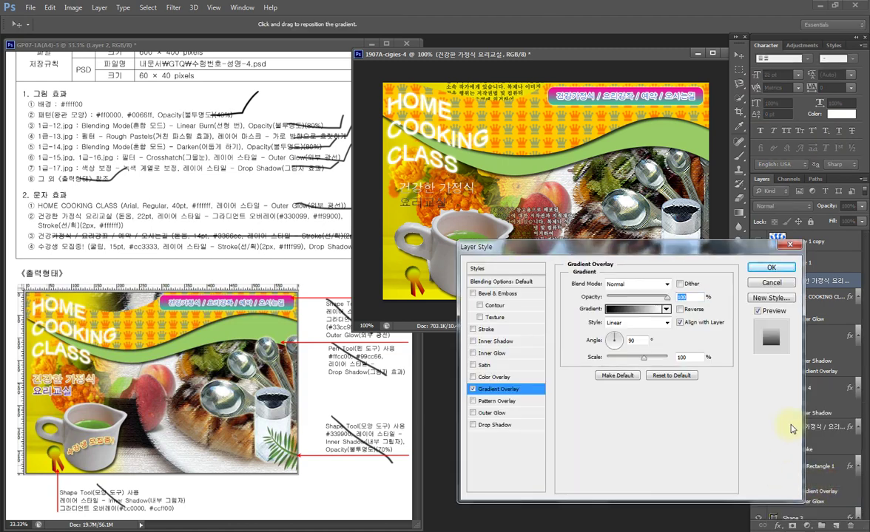
pyautogui.click(627, 312)
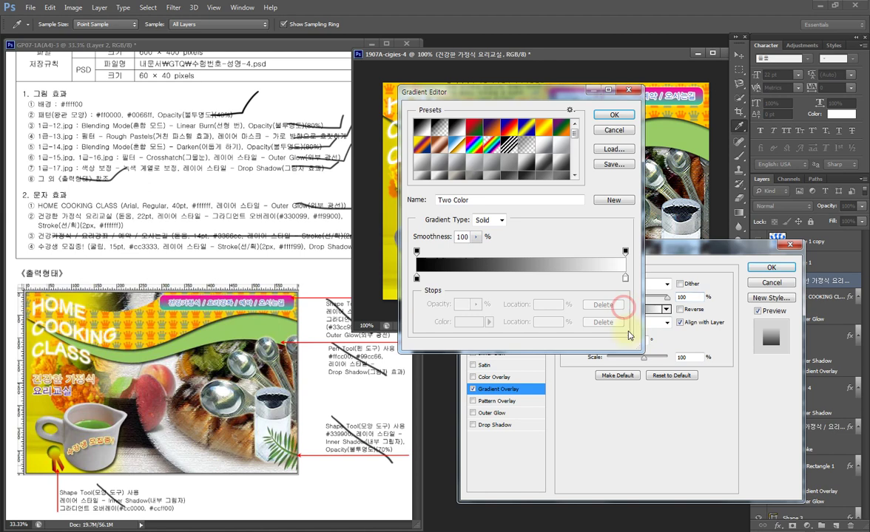
pyautogui.click(417, 278)
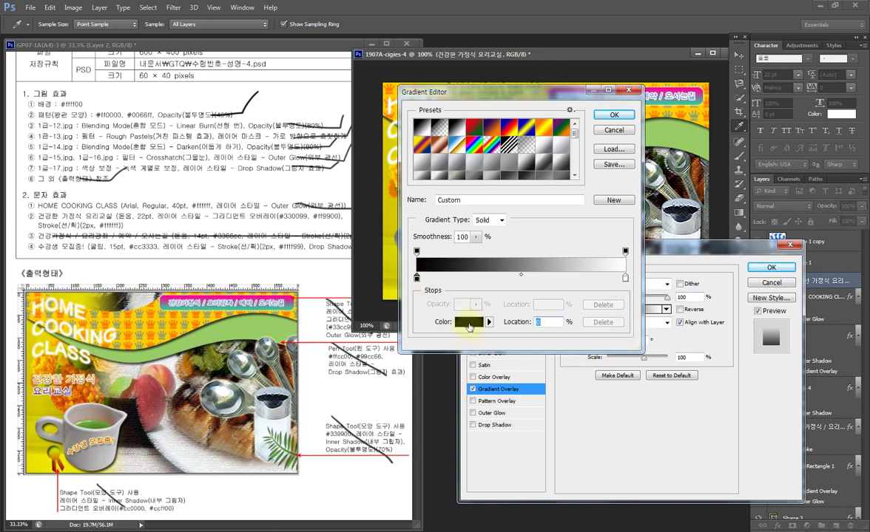
pyautogui.click(469, 322)
pyautogui.write('3')
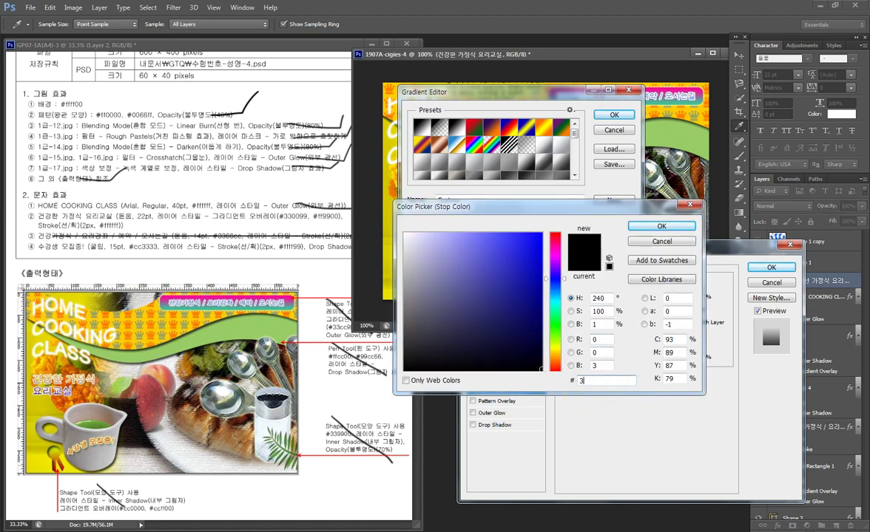
pyautogui.write('30099')
pyautogui.press('Return')
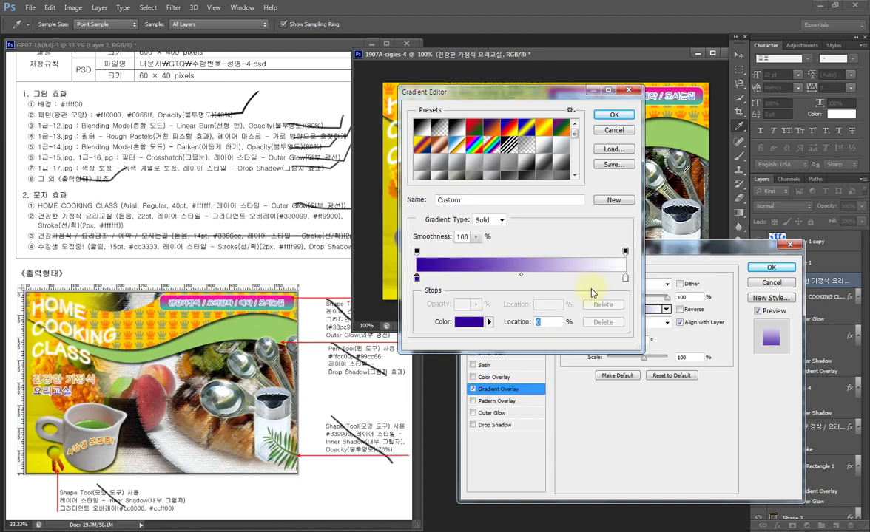
pyautogui.click(626, 279)
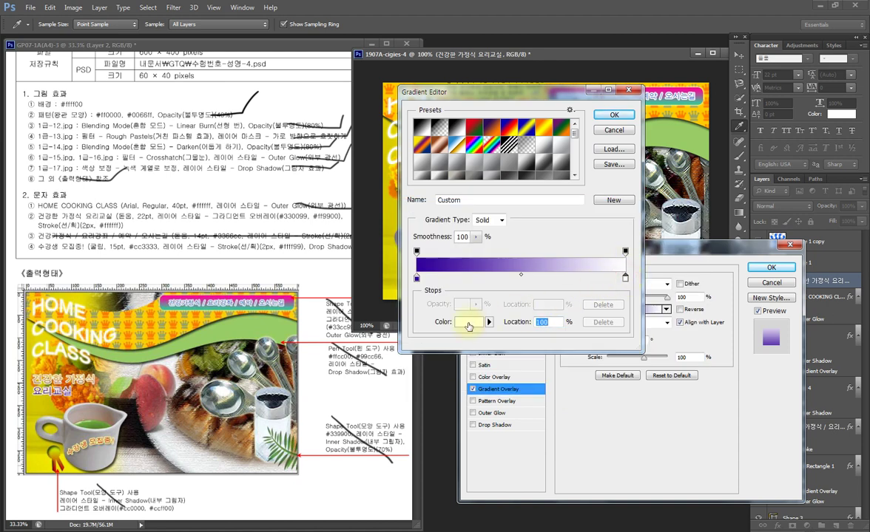
pyautogui.click(468, 326)
pyautogui.write('ㄹㄹ')
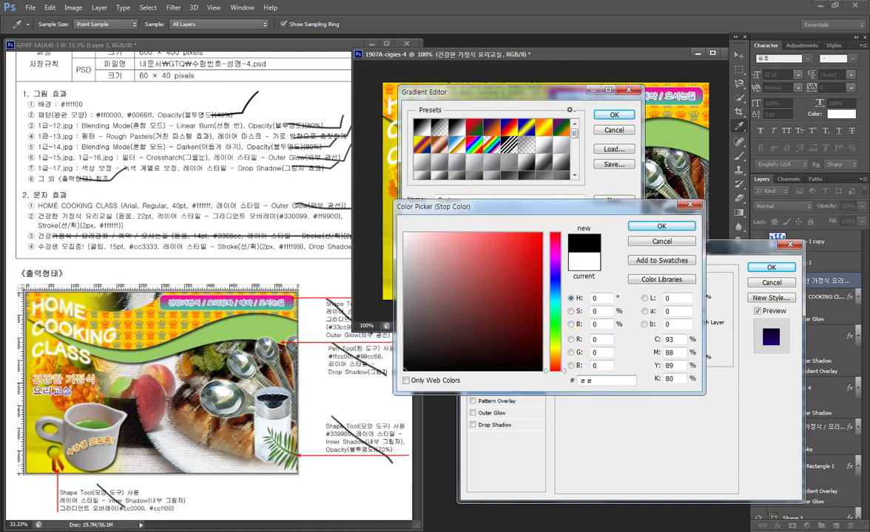
pyautogui.write('ff')
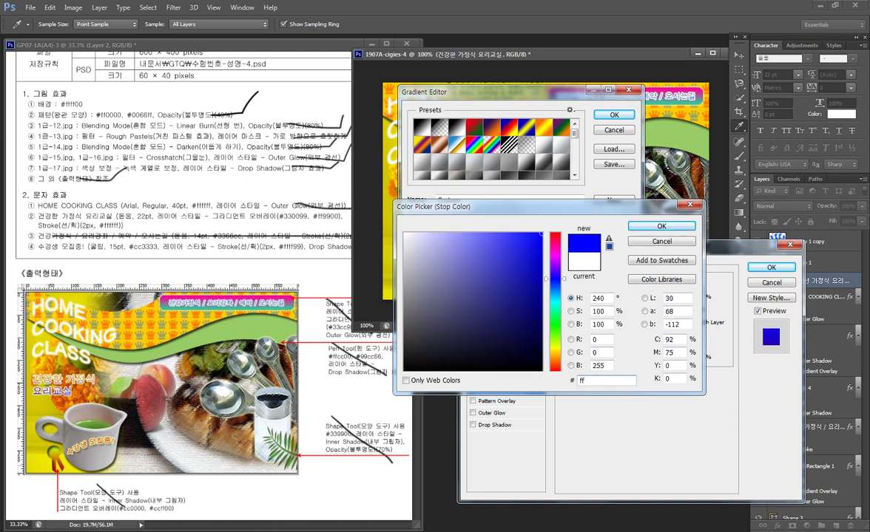
pyautogui.write('9900')
pyautogui.press('Return')
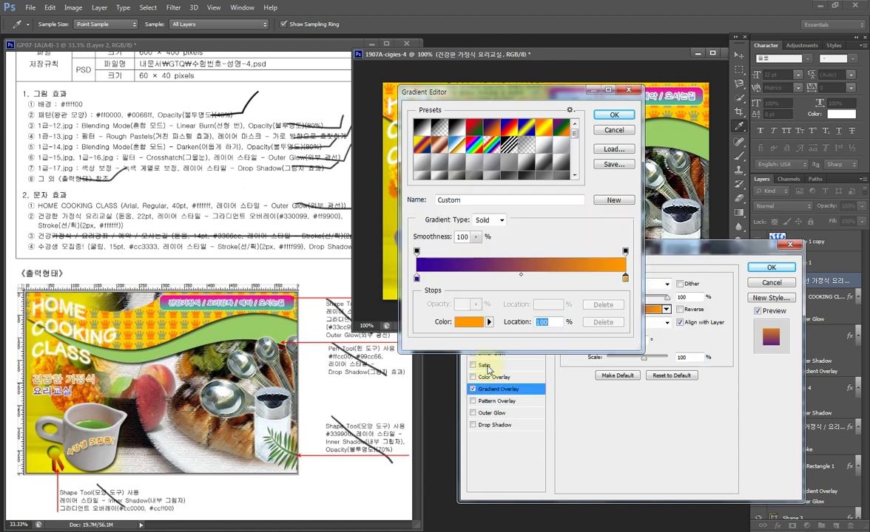
pyautogui.click(613, 116)
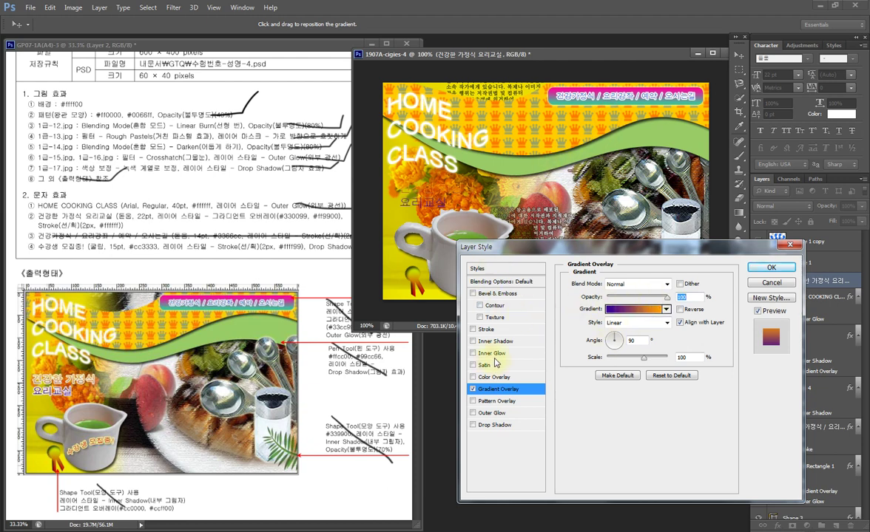
# Add a 2 px white stroke and apply the layer effects
pyautogui.click(488, 330)
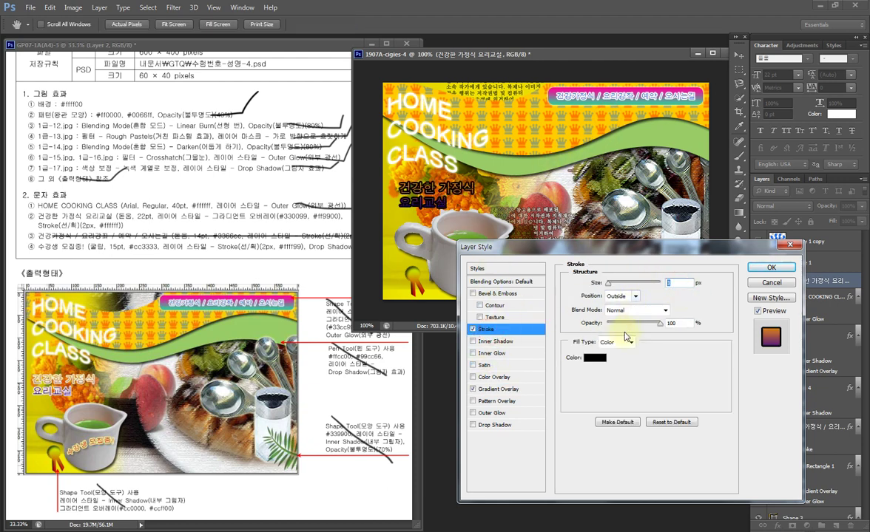
pyautogui.write('2')
pyautogui.click(594, 358)
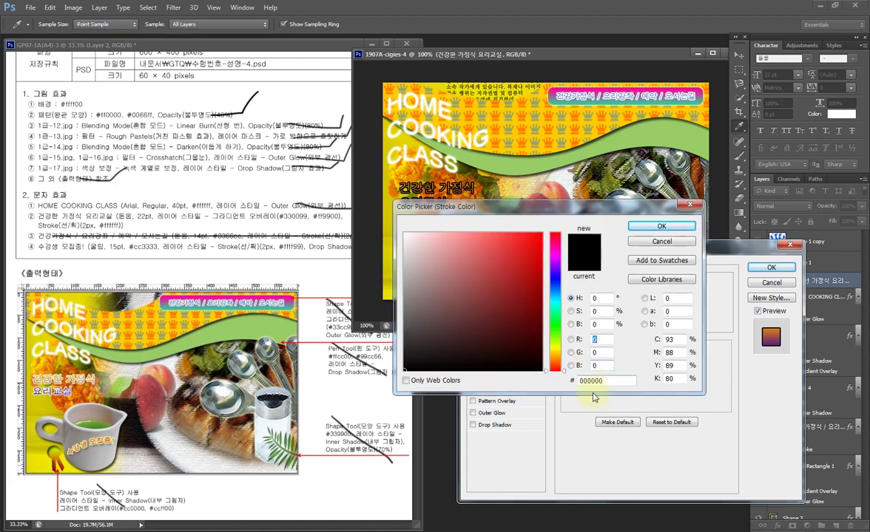
pyautogui.moveTo(401, 267); pyautogui.dragTo(345, 195)
pyautogui.press('Return')
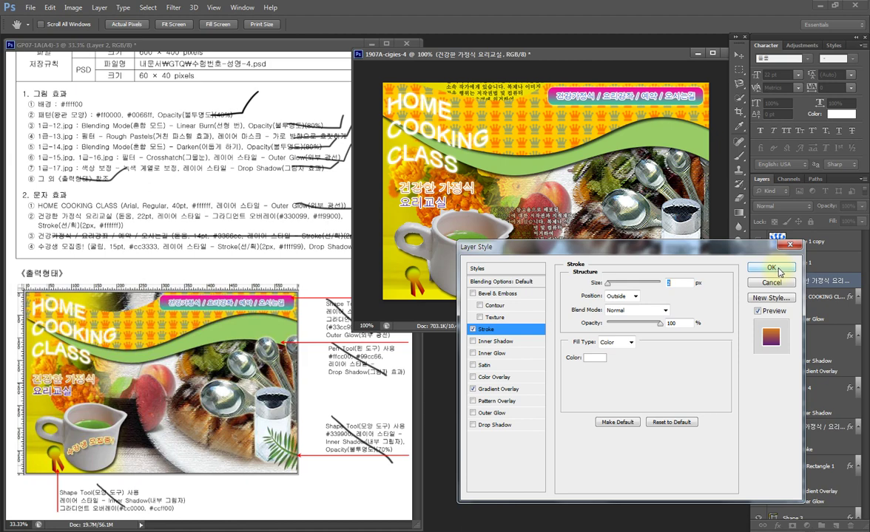
pyautogui.click(771, 269)
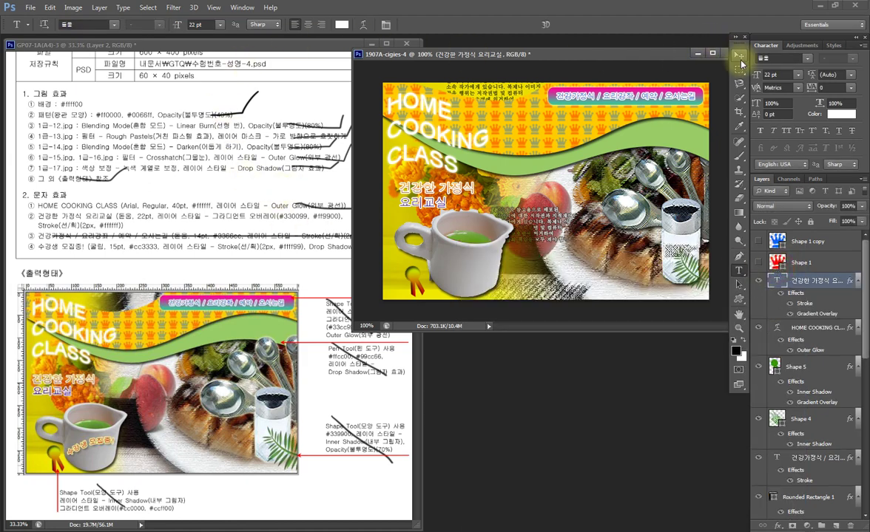
# Nudge the subtitle into place and tick the 22pt text spec on the reference sheet
pyautogui.click(739, 57)
pyautogui.moveTo(419, 161); pyautogui.dragTo(434, 160)
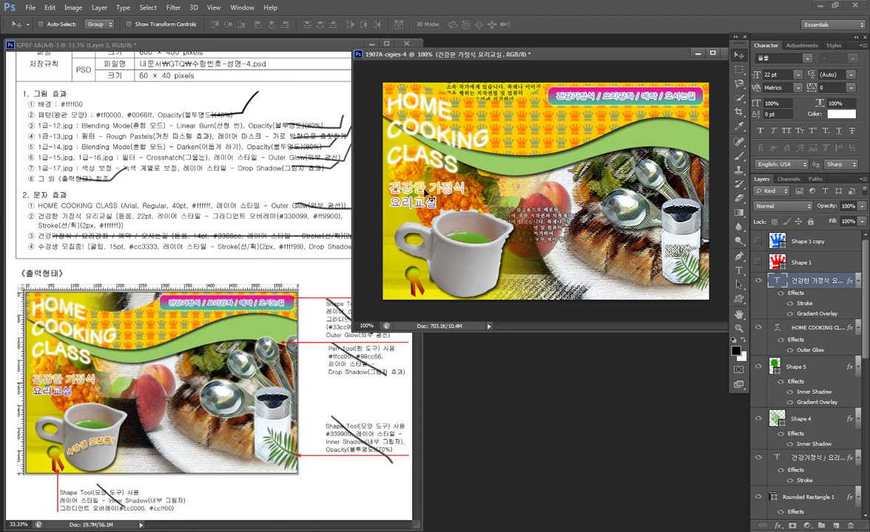
pyautogui.click(129, 241)
pyautogui.moveTo(78, 211); pyautogui.dragTo(125, 226)
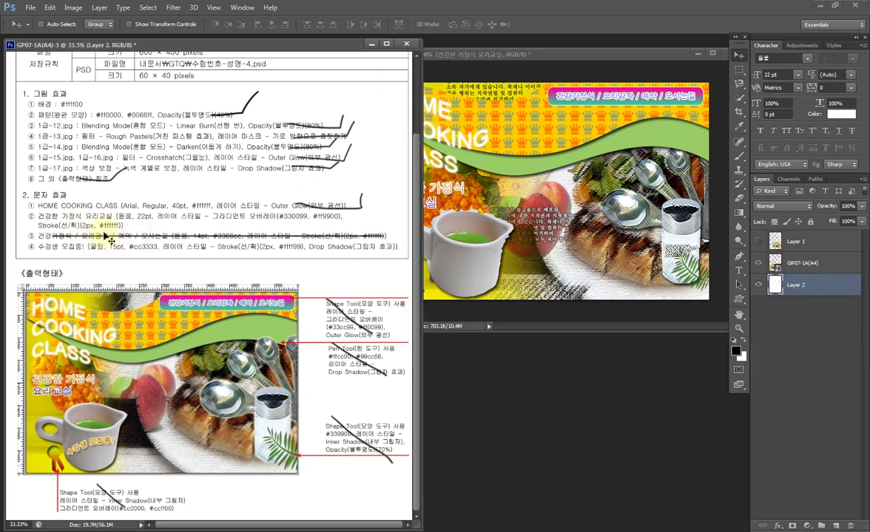
pyautogui.press('b')
pyautogui.moveTo(114, 191); pyautogui.dragTo(141, 213)
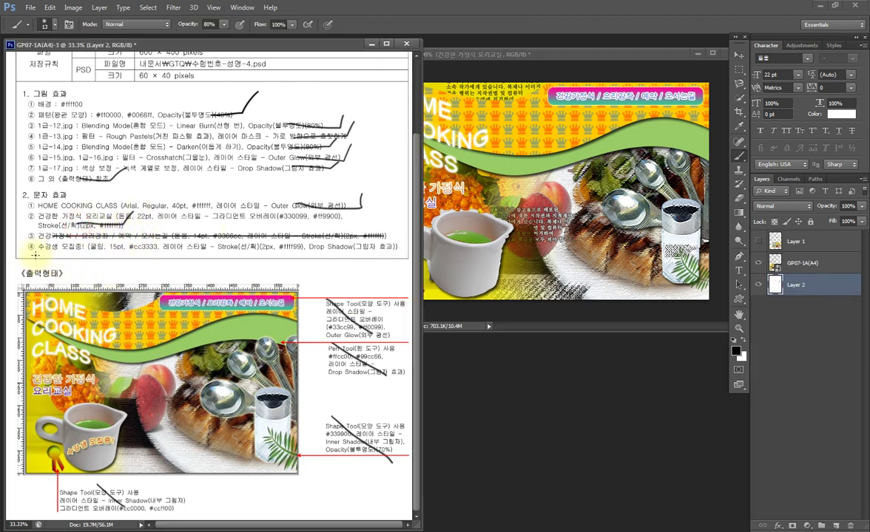
pyautogui.click(508, 55)
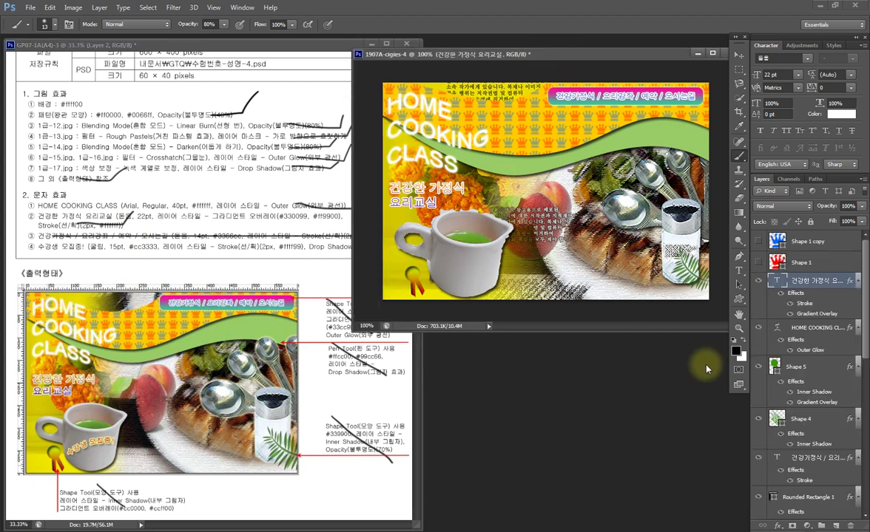
# Add the caption 수강생 모집중! near the poster bottom at 15 pt in #cc3333 red
pyautogui.click(737, 270)
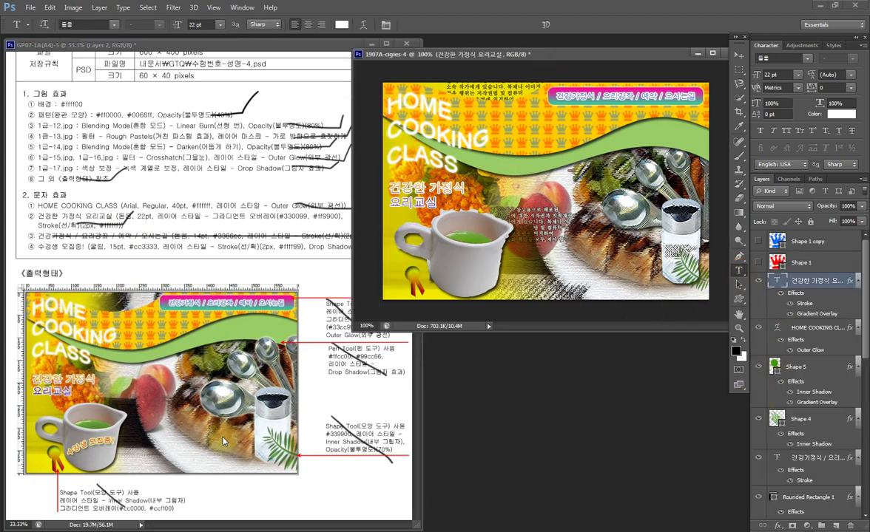
pyautogui.click(441, 320)
pyautogui.write('수강생 모집중!')
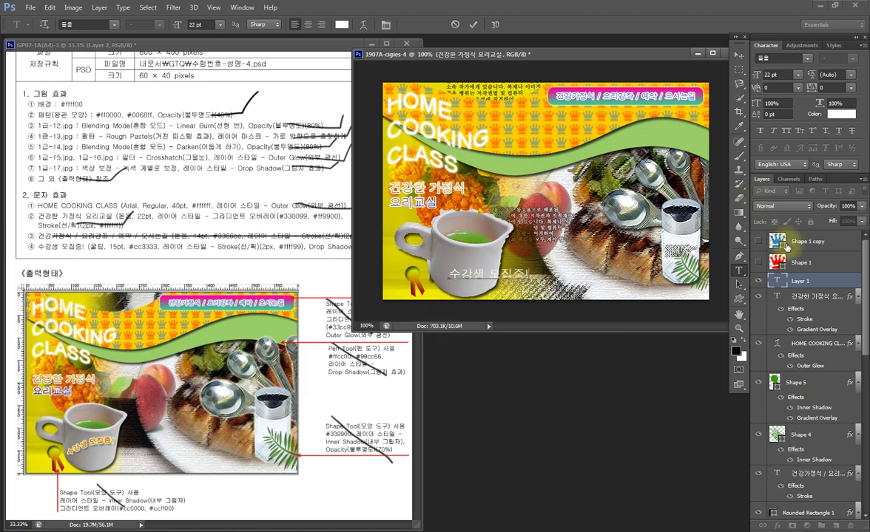
pyautogui.hotkey('ctrl', 'Return')
pyautogui.click(787, 59)
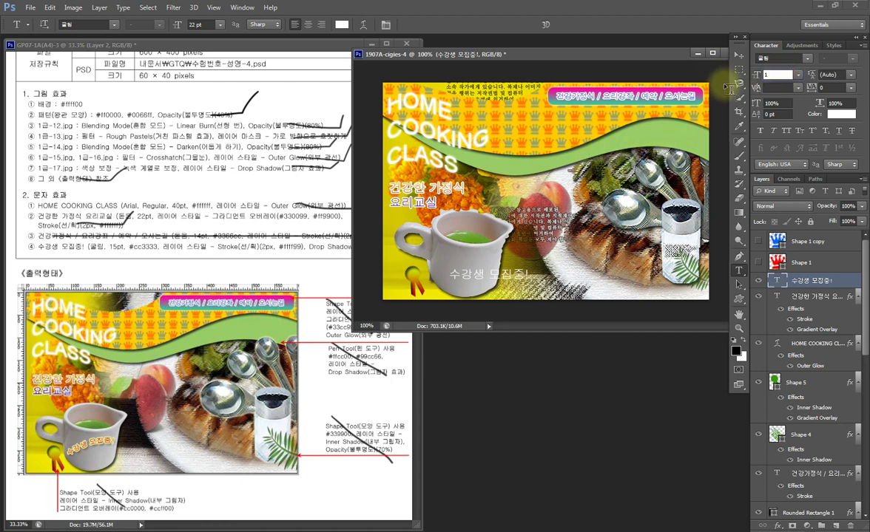
pyautogui.write('15')
pyautogui.press('Return')
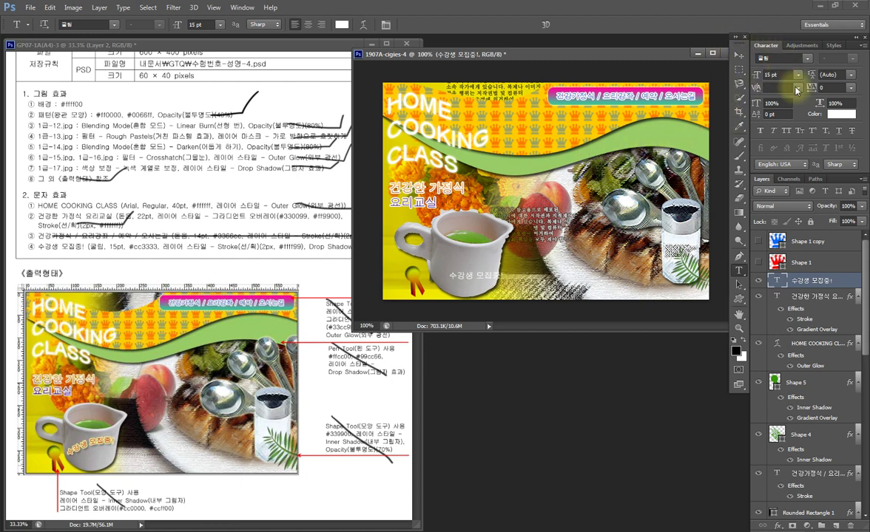
pyautogui.click(836, 115)
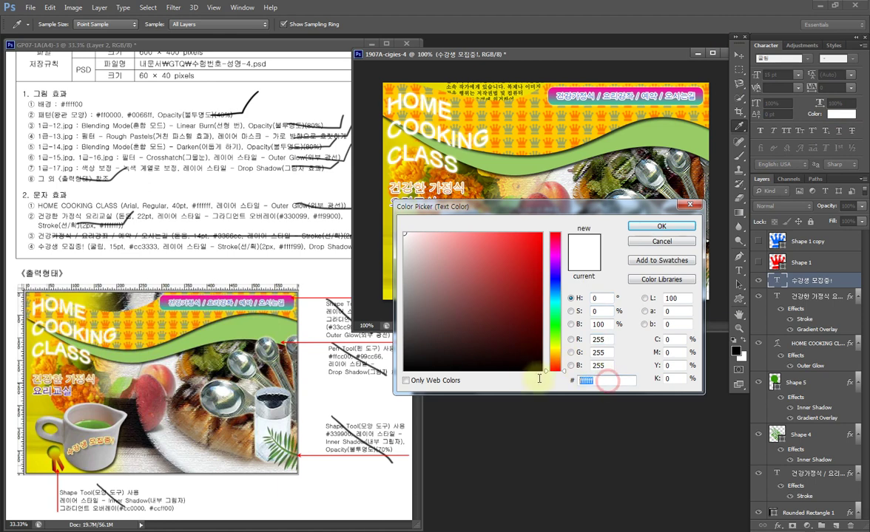
pyautogui.write('000000')
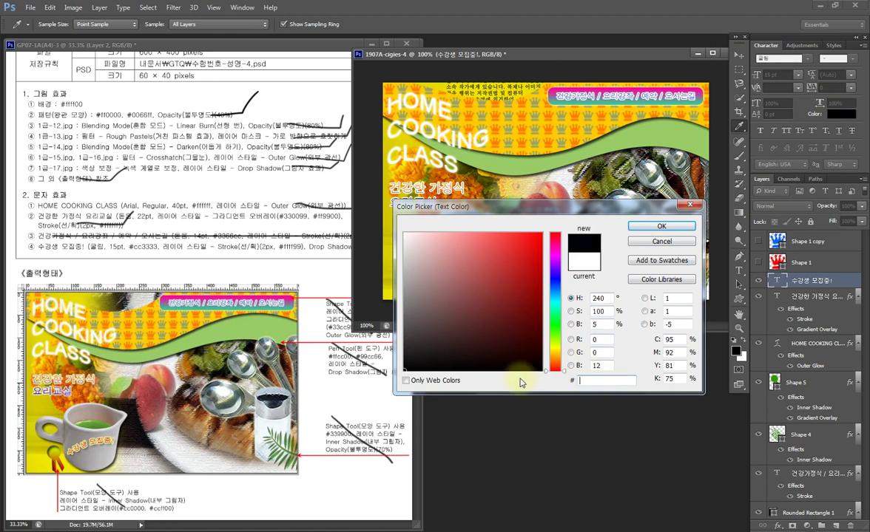
pyautogui.write('cc3333')
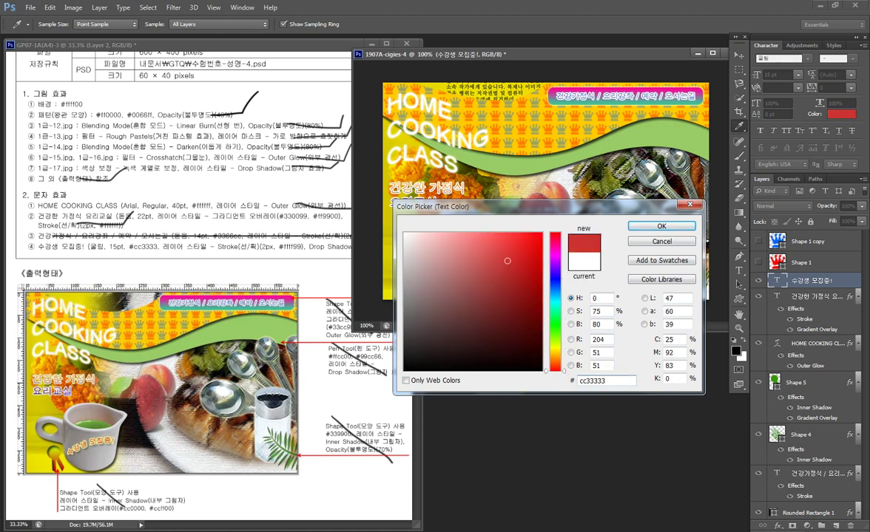
pyautogui.press('Return')
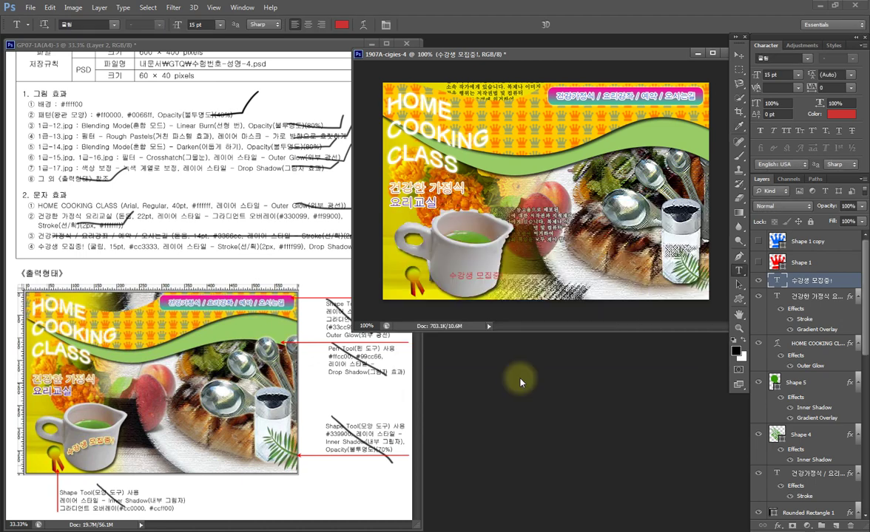
pyautogui.click(778, 526)
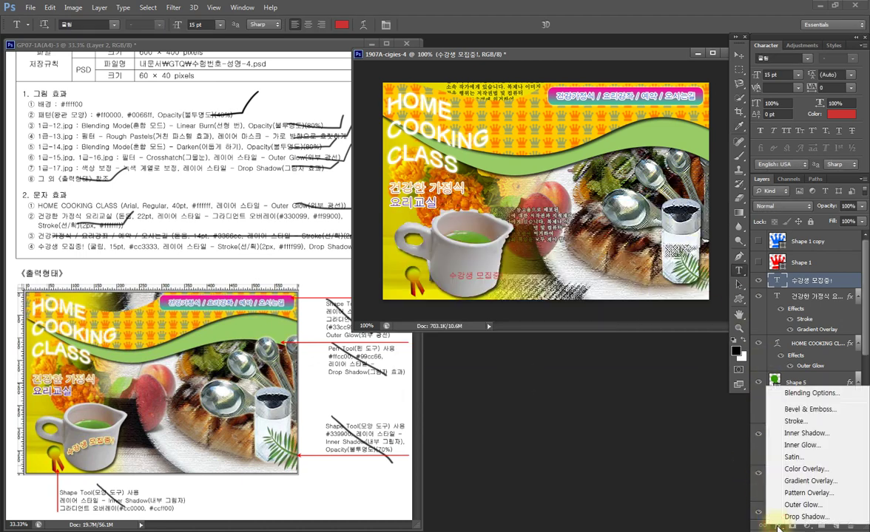
# Give the 수강생 모집중! caption a #ffff99 pale-yellow stroke and a drop shadow
pyautogui.click(791, 421)
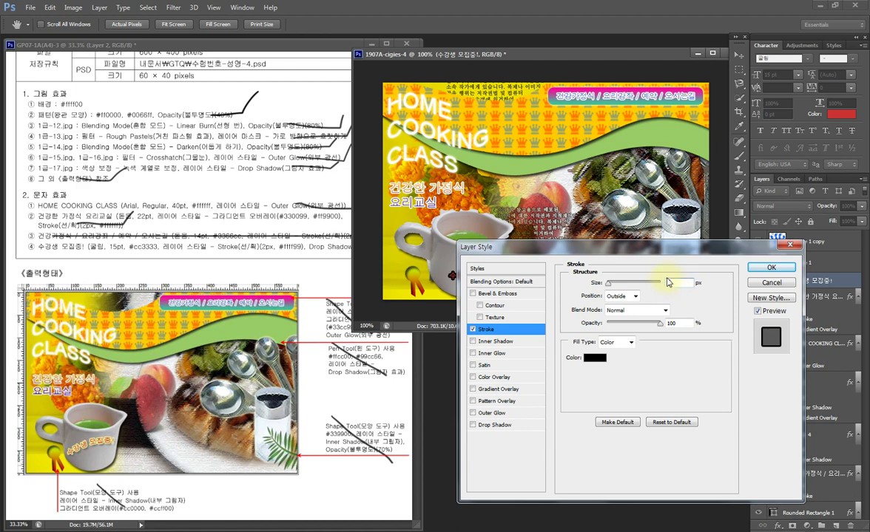
pyautogui.click(594, 358)
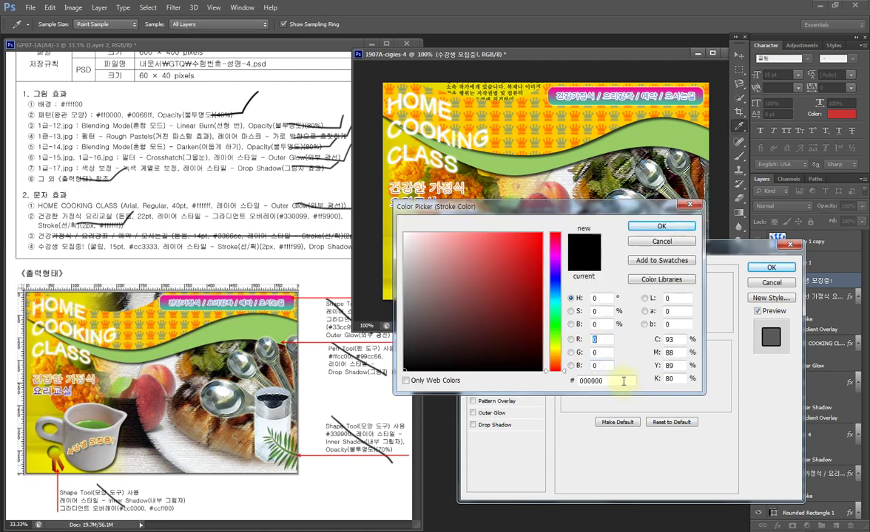
pyautogui.click(623, 381)
pyautogui.write('fff')
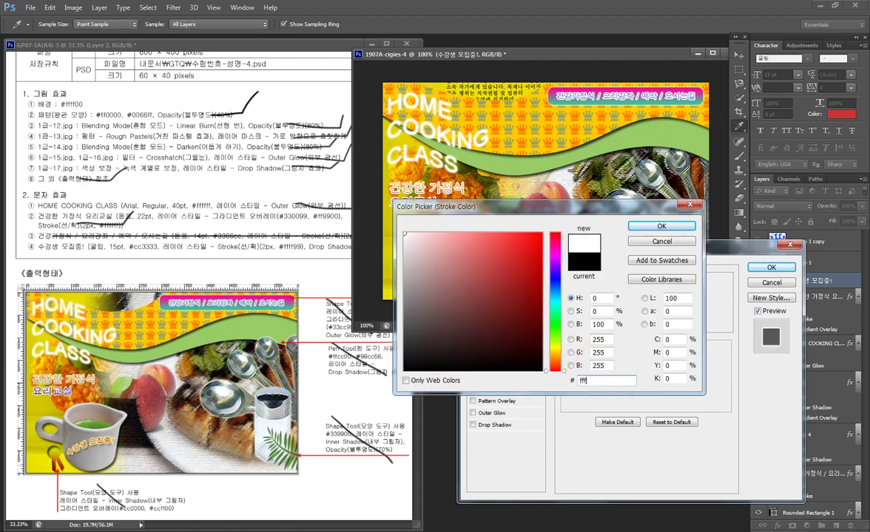
pyautogui.write('f99')
pyautogui.press('Return')
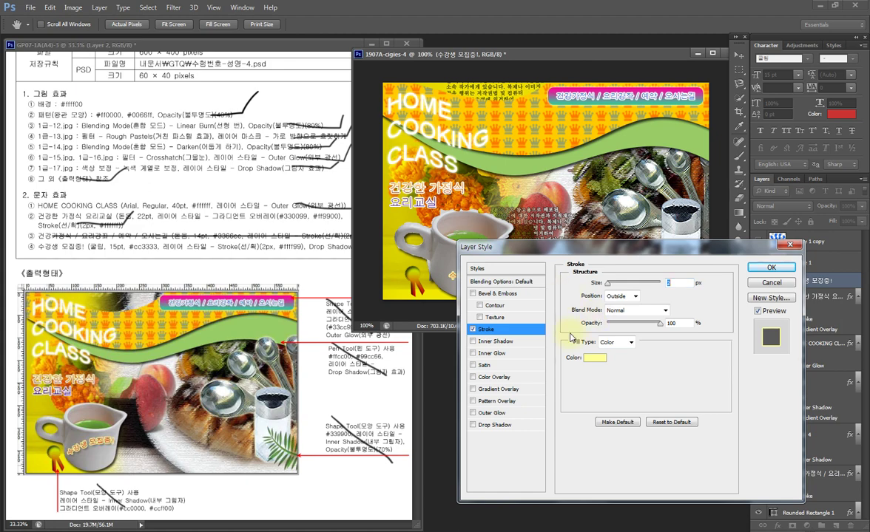
pyautogui.click(501, 426)
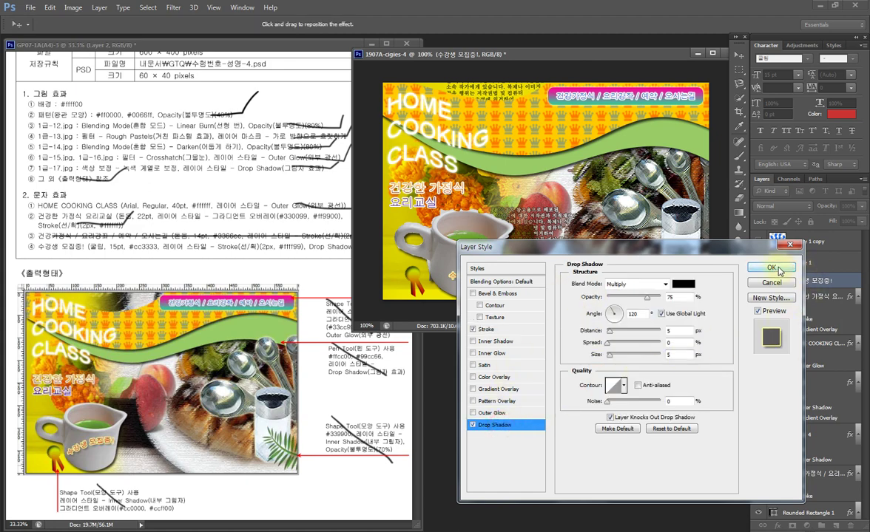
pyautogui.click(817, 268)
pyautogui.moveTo(503, 54)
pyautogui.mouseDown()
pyautogui.moveTo(512, 54)
pyautogui.moveTo(458, 46)
pyautogui.moveTo(488, 51)
pyautogui.mouseUp()
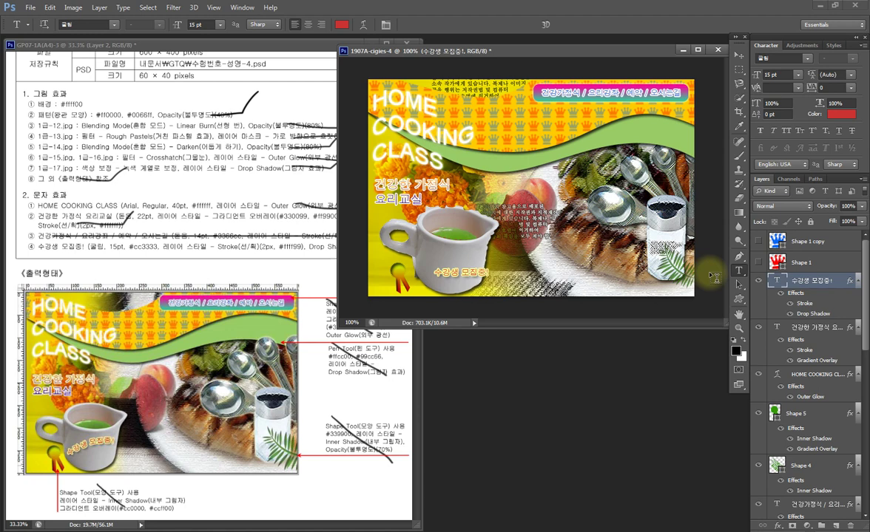
# Warp the caption into an Arc with a slightly reduced bend
pyautogui.doubleClick(776, 283)
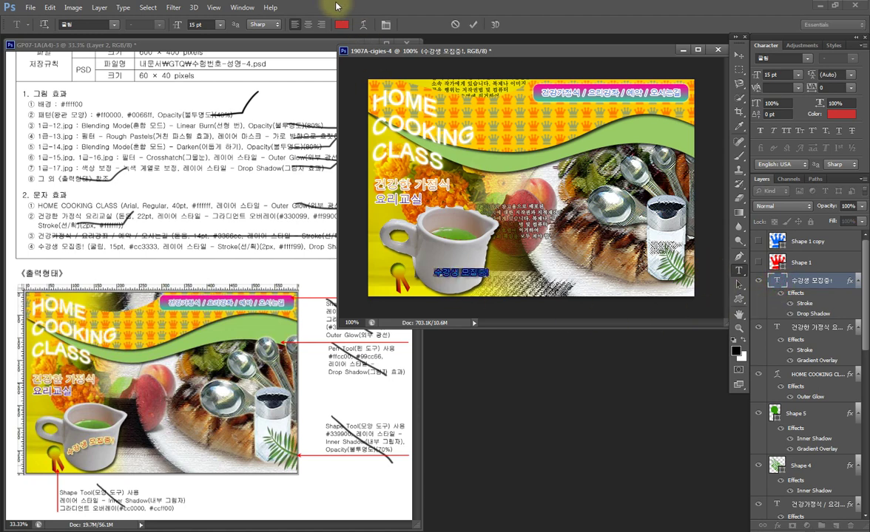
pyautogui.click(362, 25)
pyautogui.click(215, 185)
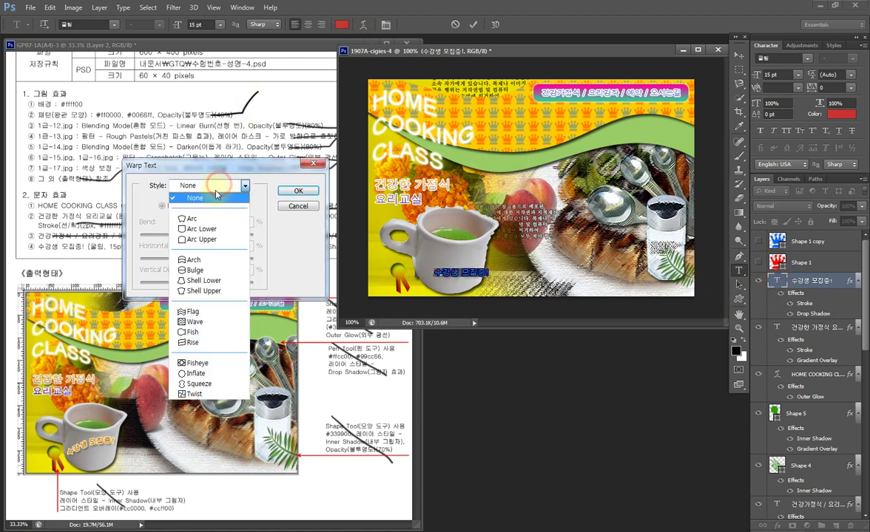
pyautogui.click(193, 219)
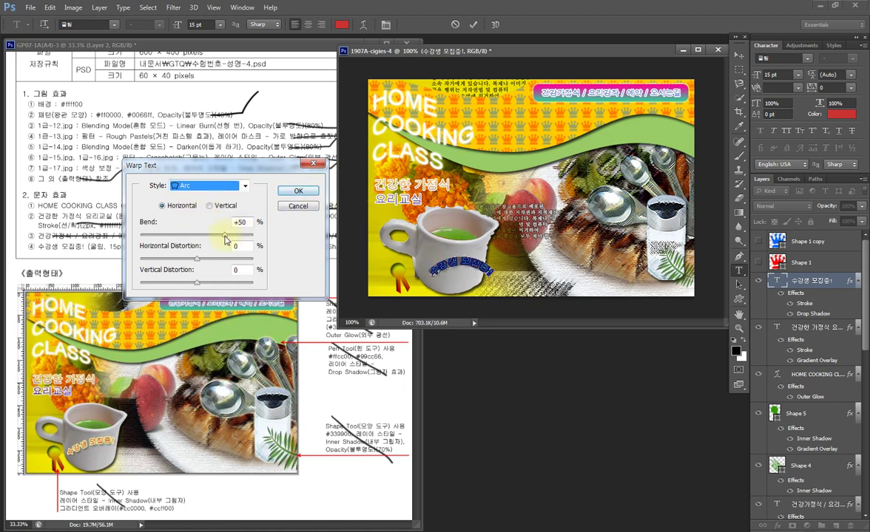
pyautogui.moveTo(225, 238); pyautogui.dragTo(220, 241)
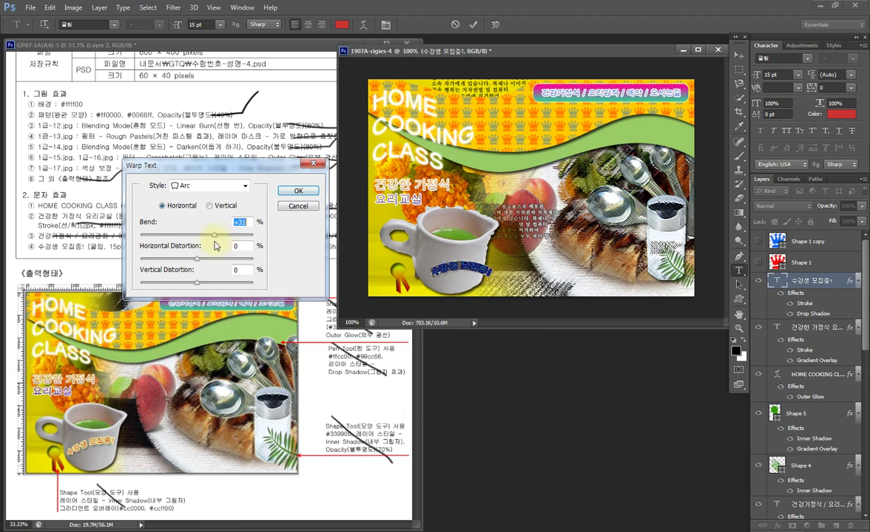
pyautogui.click(296, 192)
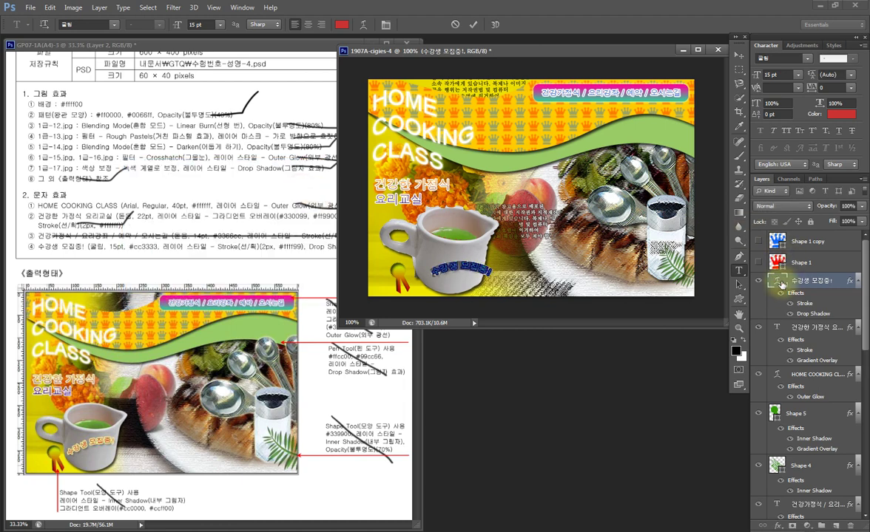
# Rotate the caption about -14.5° so it follows the cup
pyautogui.hotkey('ctrl', 't')
pyautogui.moveTo(465, 259)
pyautogui.mouseDown()
pyautogui.moveTo(470, 272)
pyautogui.moveTo(467, 258)
pyautogui.mouseUp()
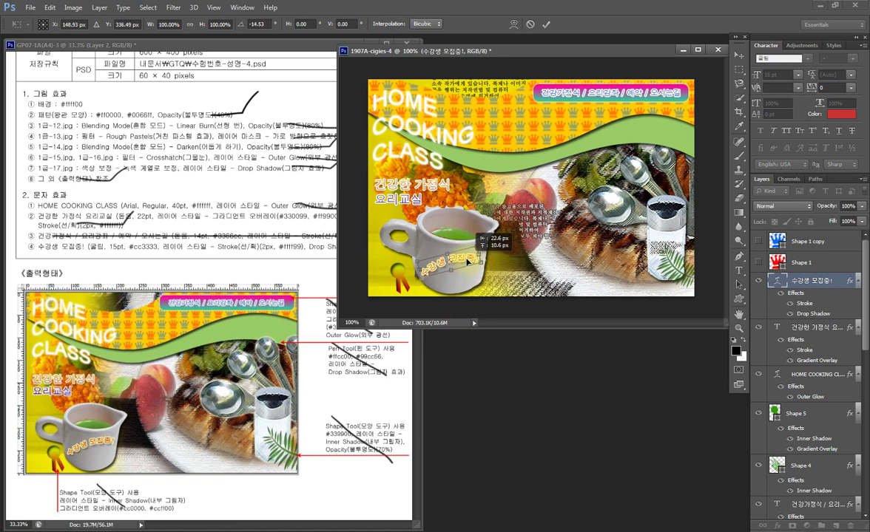
pyautogui.press('Return')
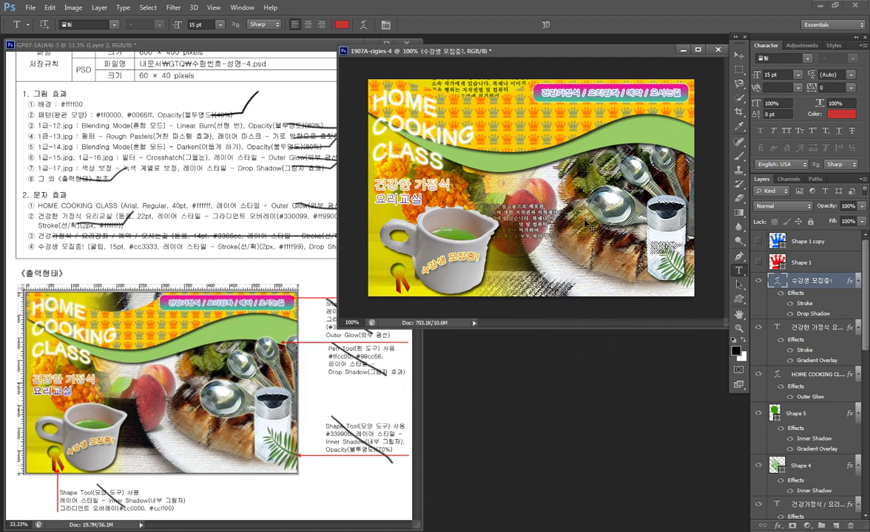
# Save the poster as 1907A-cigies-4.psd with maximum compatibility
pyautogui.hotkey('ctrl', 'shift', 's')
pyautogui.click(584, 253)
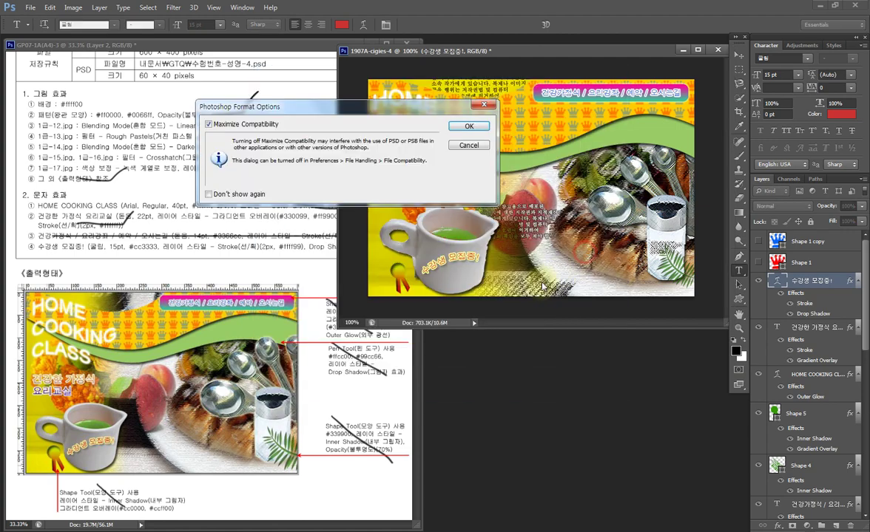
pyautogui.click(464, 123)
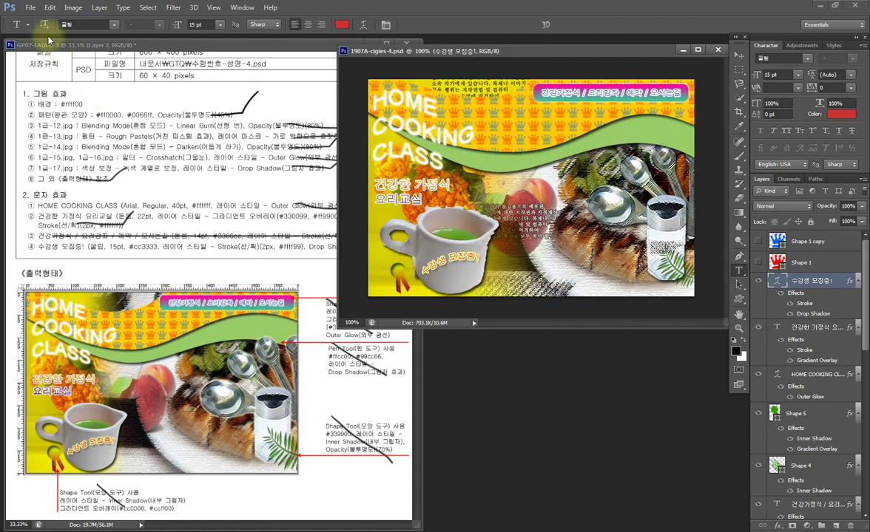
# Save a JPEG copy, 1907A-cigies-4.jpg, at quality 12
pyautogui.click(31, 6)
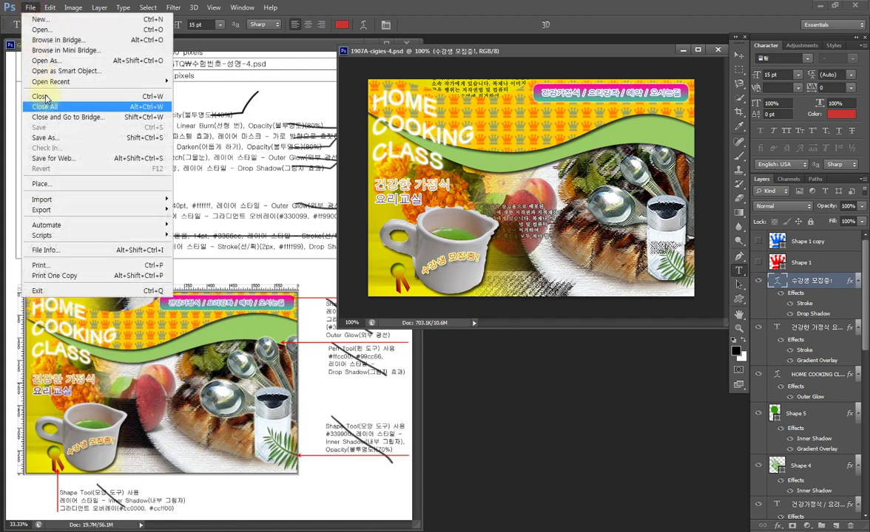
pyautogui.click(79, 143)
pyautogui.click(417, 264)
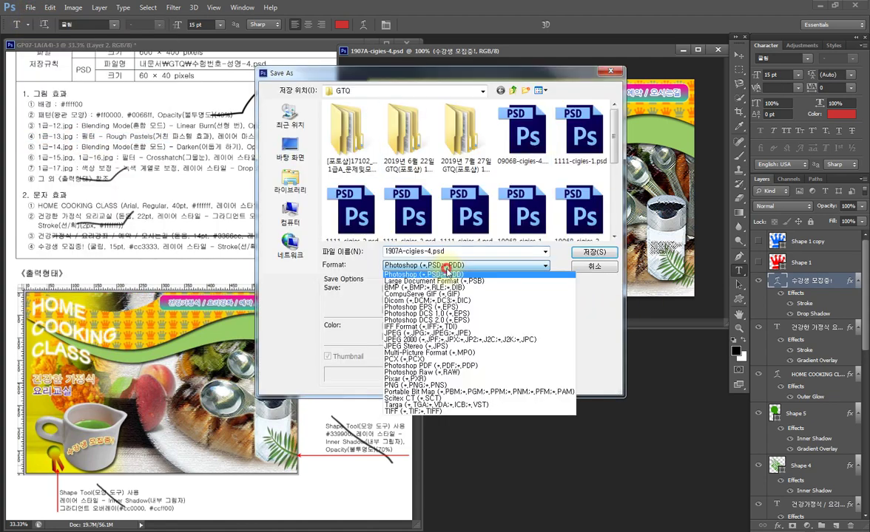
pyautogui.click(414, 333)
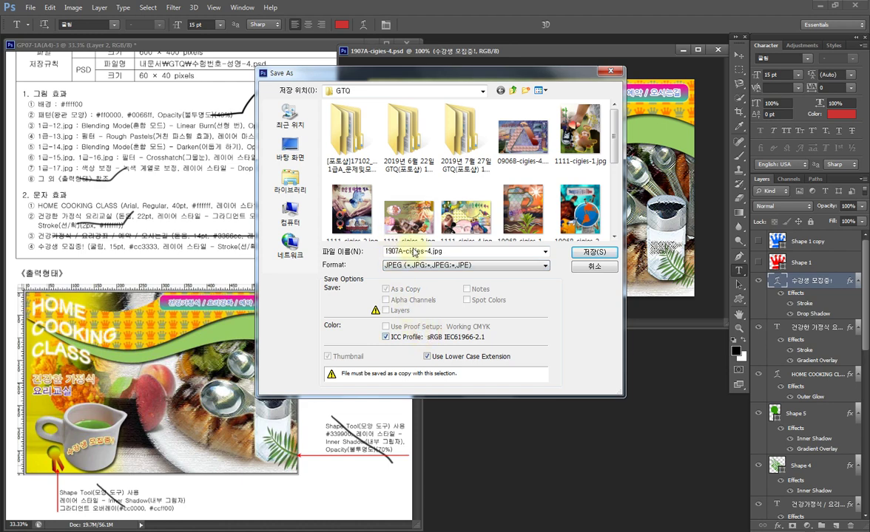
pyautogui.click(595, 253)
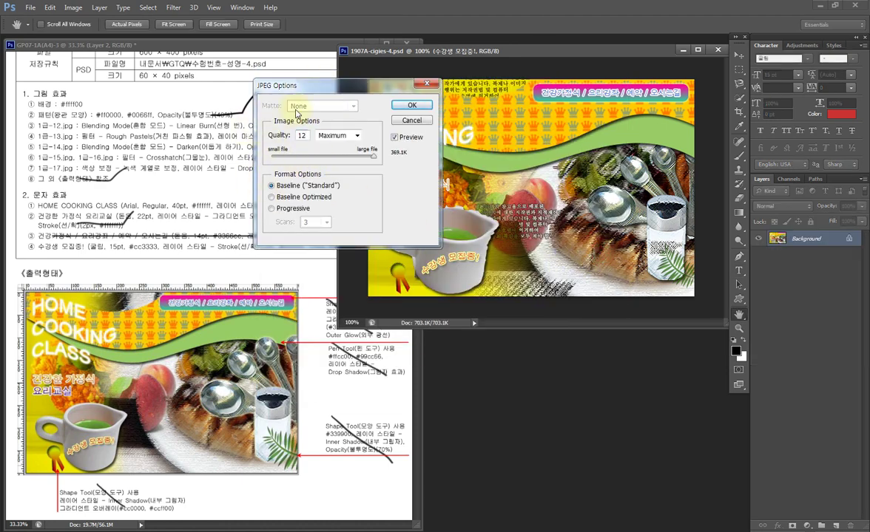
pyautogui.click(417, 106)
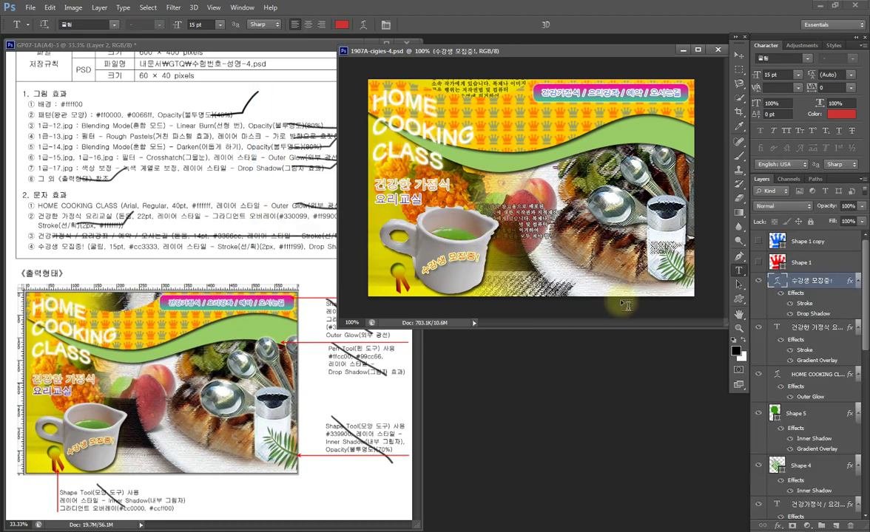
# Resize the image to 60×40 pixels
pyautogui.hotkey('ctrl', 'alt', 'i')
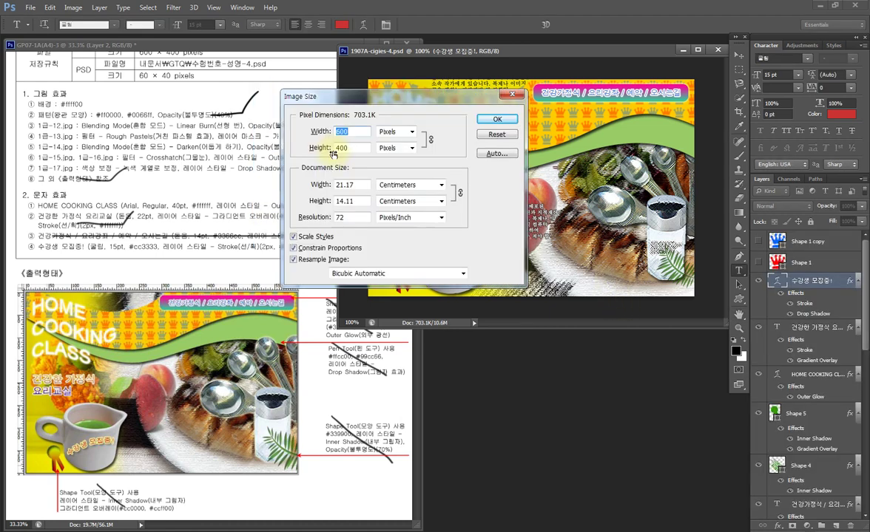
pyautogui.write('60')
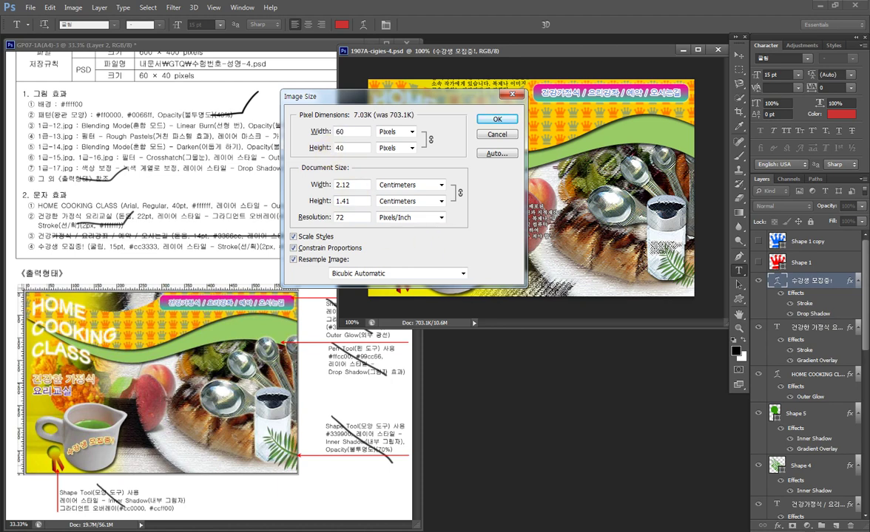
pyautogui.press('Return')
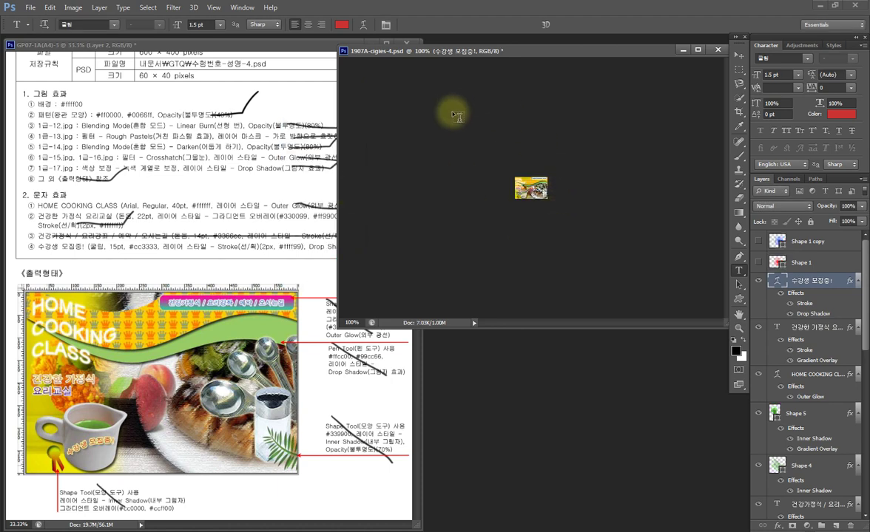